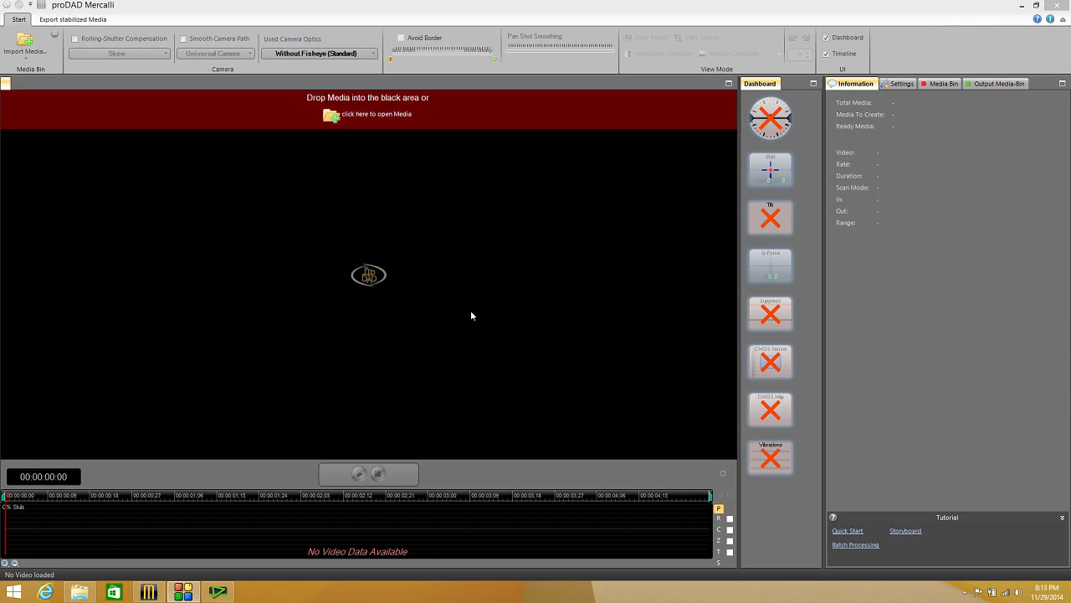
Import the GOPR7057.MP4 video from the RawVideo folder.
click(334, 117)
click(136, 115)
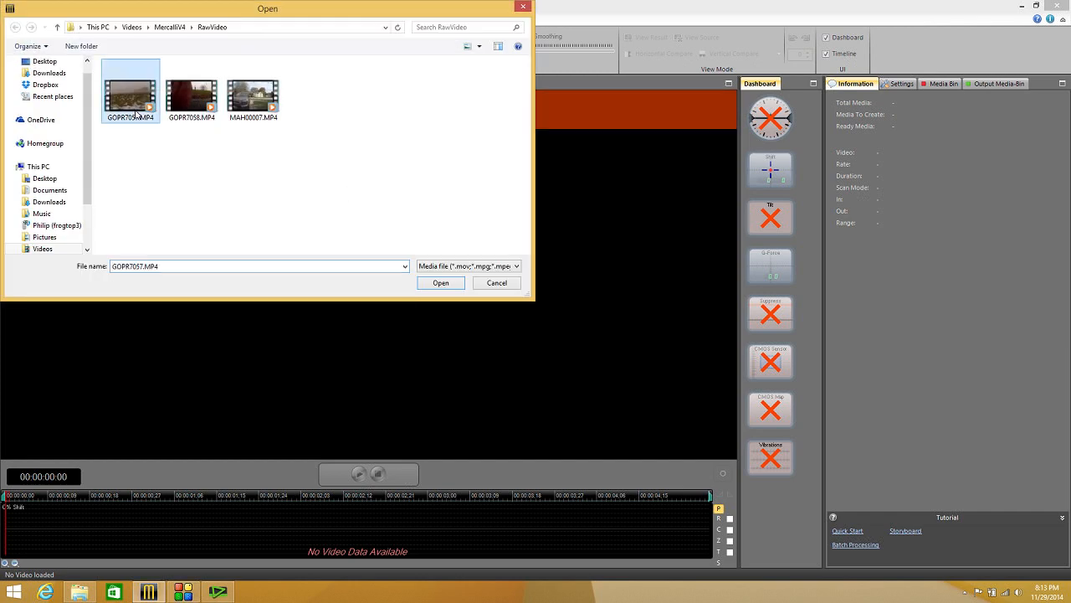
click(439, 283)
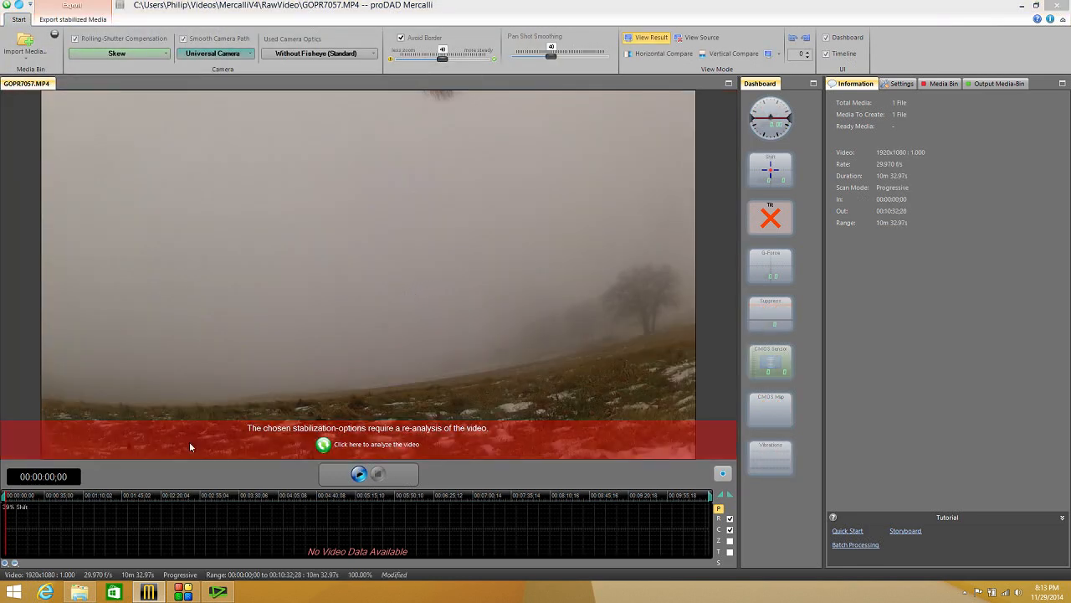
Find the parked car with its open tailgate in the footage and set the clip's in point at 00:01:45;03.
click(19, 524)
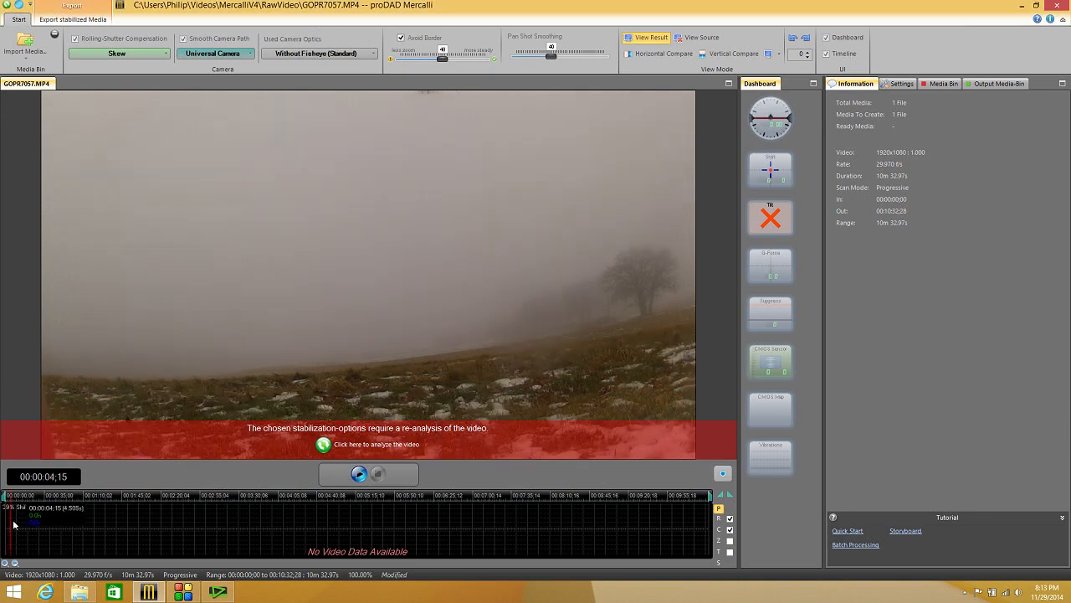
drag(19, 524, 104, 518)
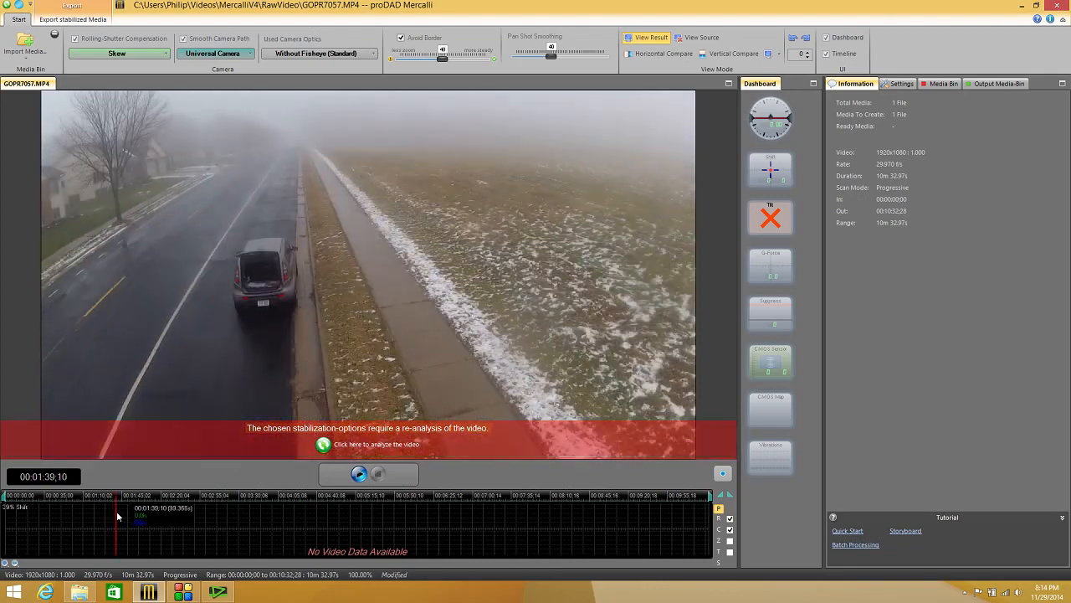
drag(122, 515, 122, 514)
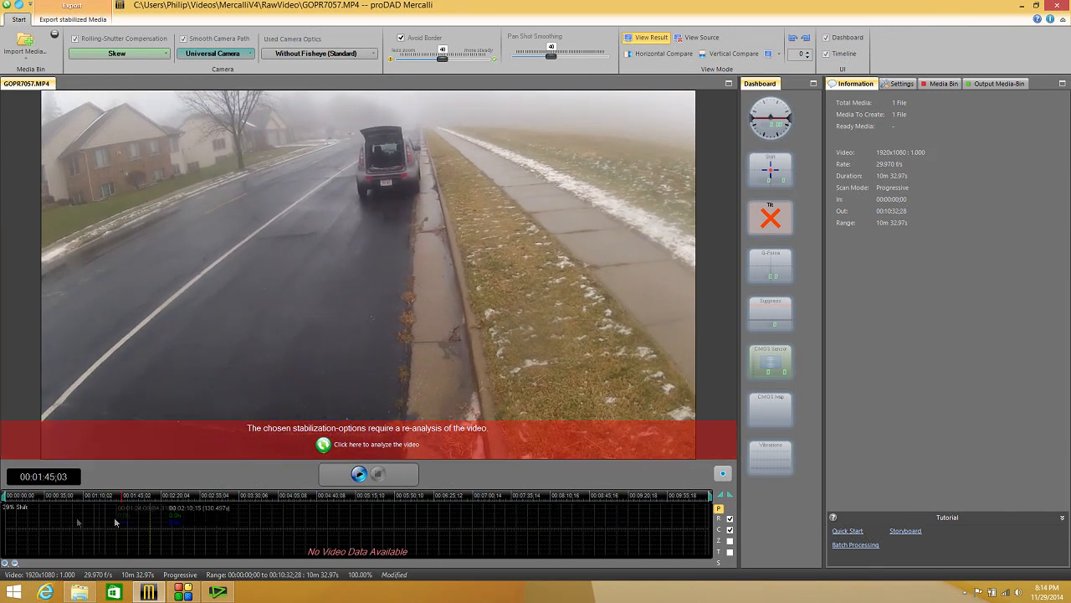
mouse_move(4, 494)
mouse_down()
mouse_move(81, 500)
mouse_move(71, 500)
mouse_up()
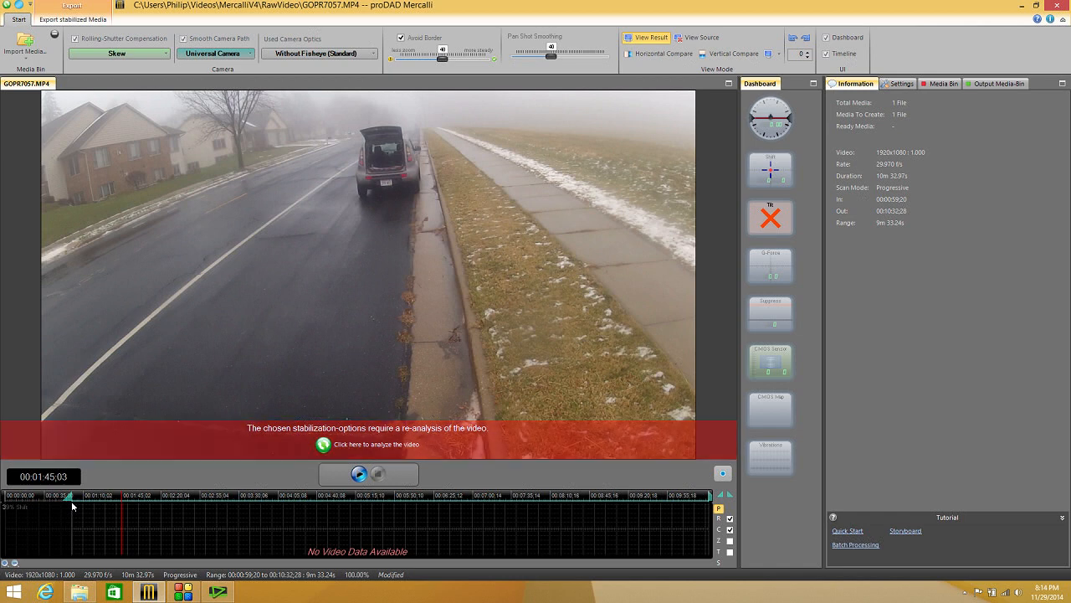
drag(71, 501, 83, 508)
click(721, 497)
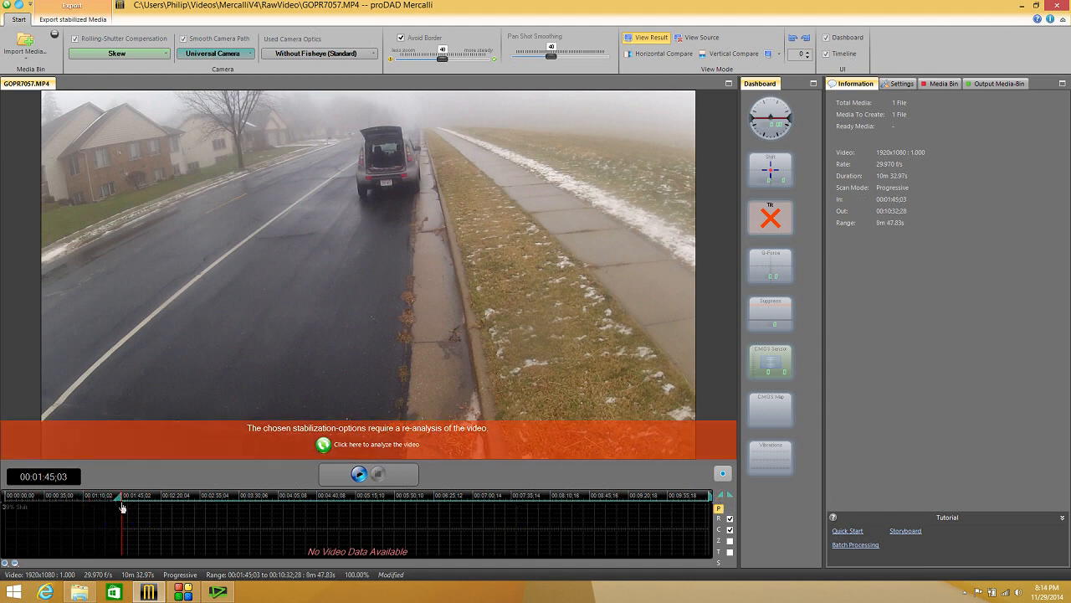
Set the clip's out point at 00:01:55;16 and play the trimmed range.
drag(127, 518, 134, 520)
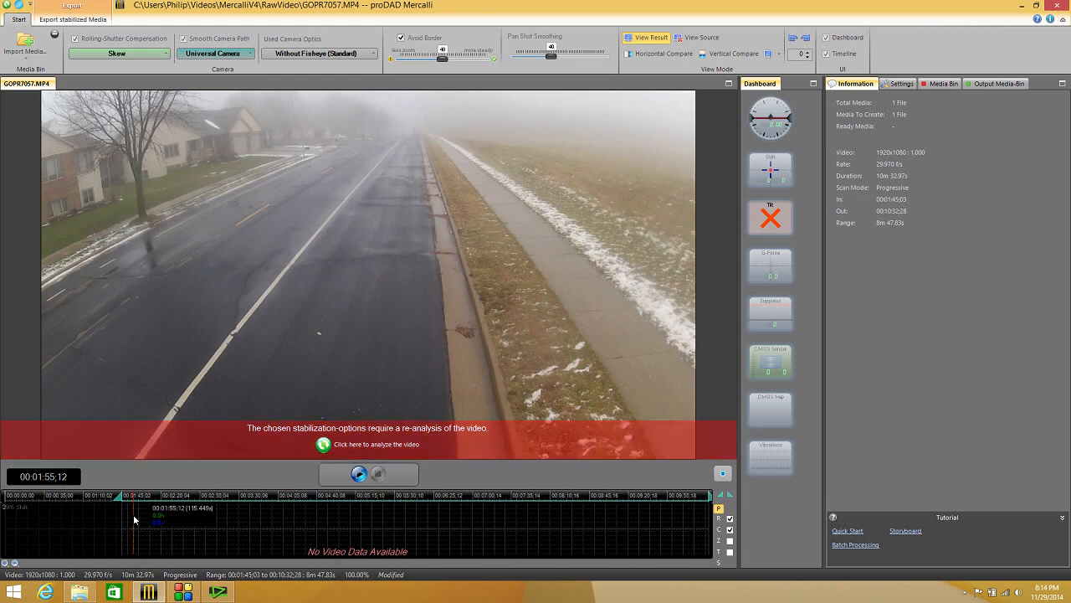
click(134, 518)
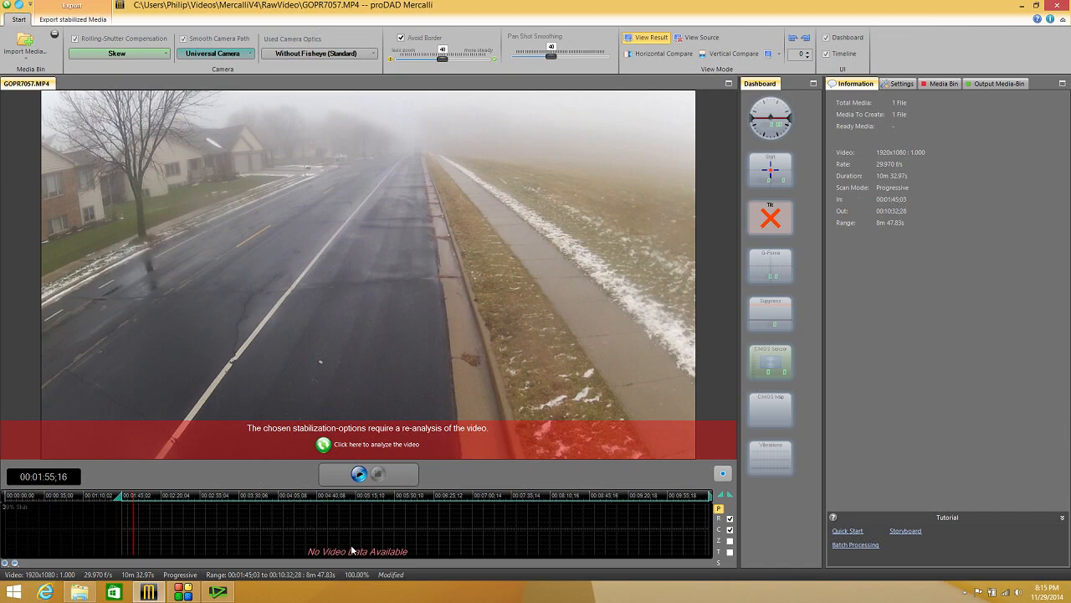
key(o)
click(358, 473)
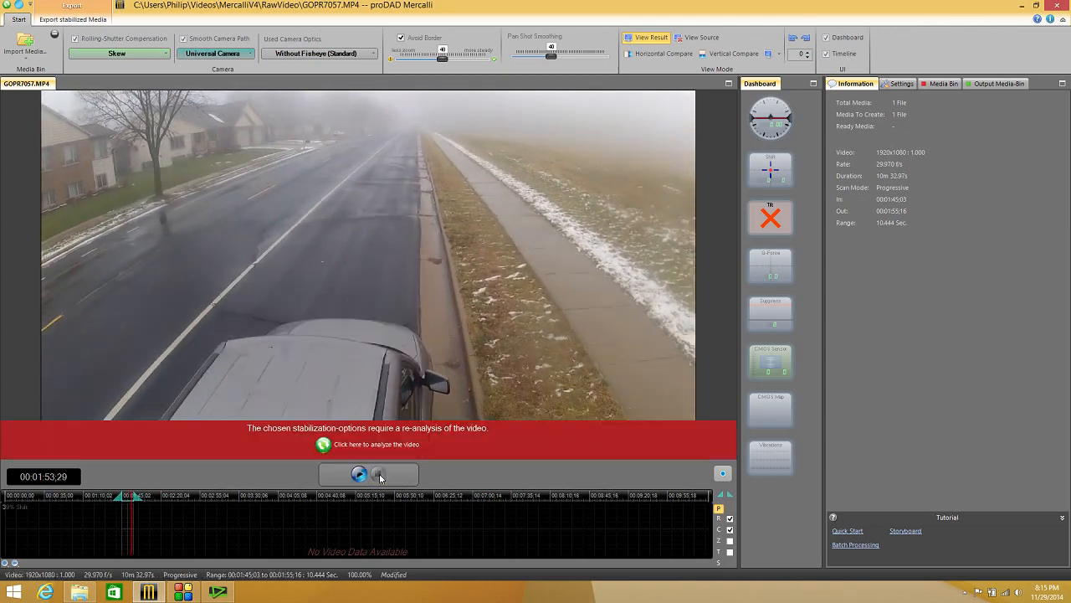
Toggle rolling-shutter compensation off and on, and try the Jello / Wobble and Vibrations / Waves distortion types with the expanded CMOS Correction options.
click(74, 40)
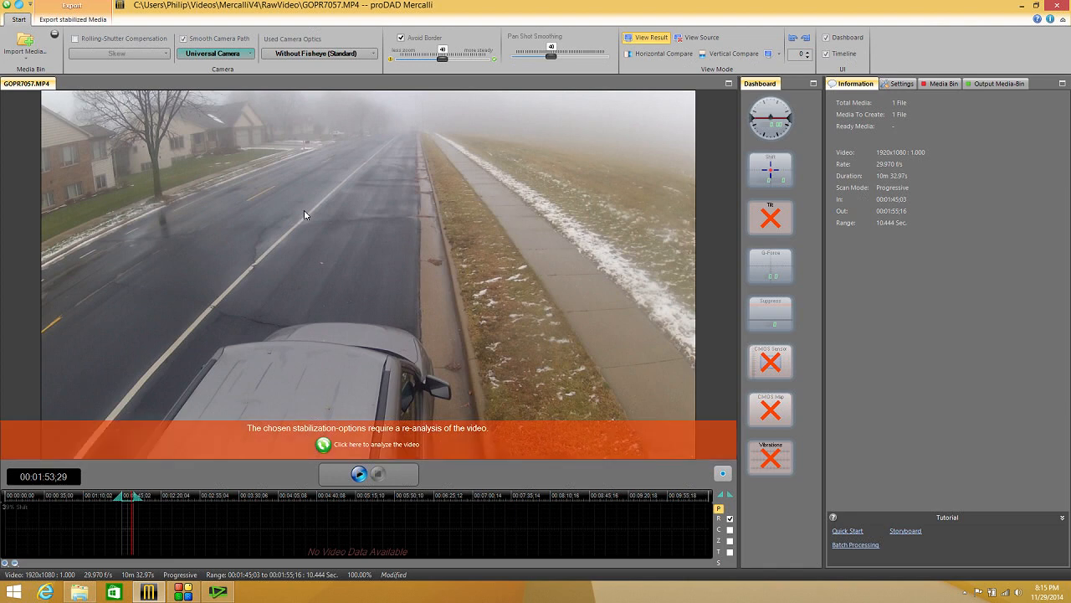
click(74, 39)
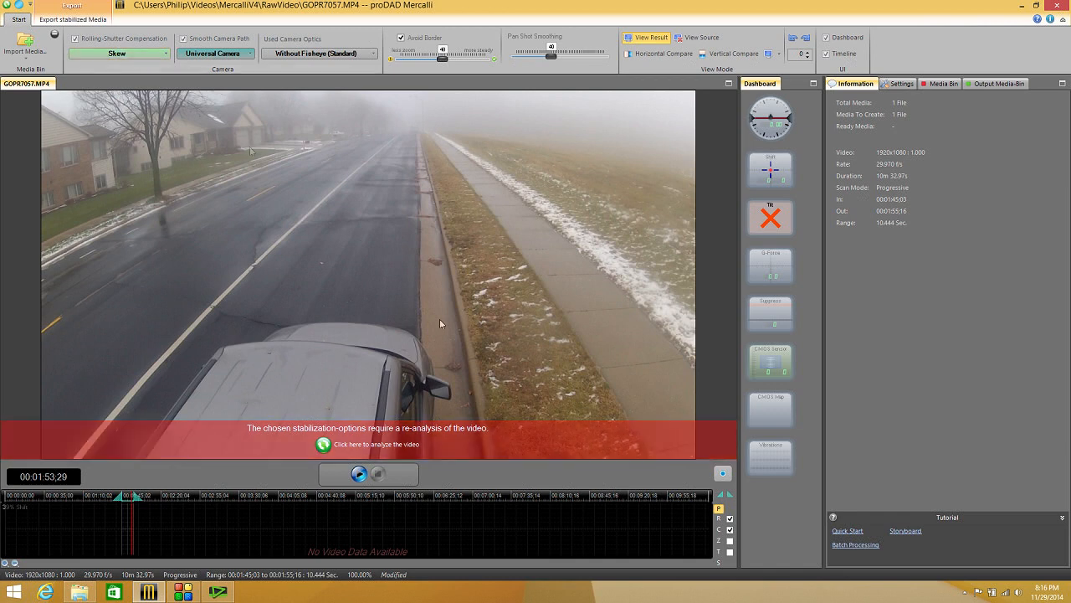
click(146, 57)
click(111, 90)
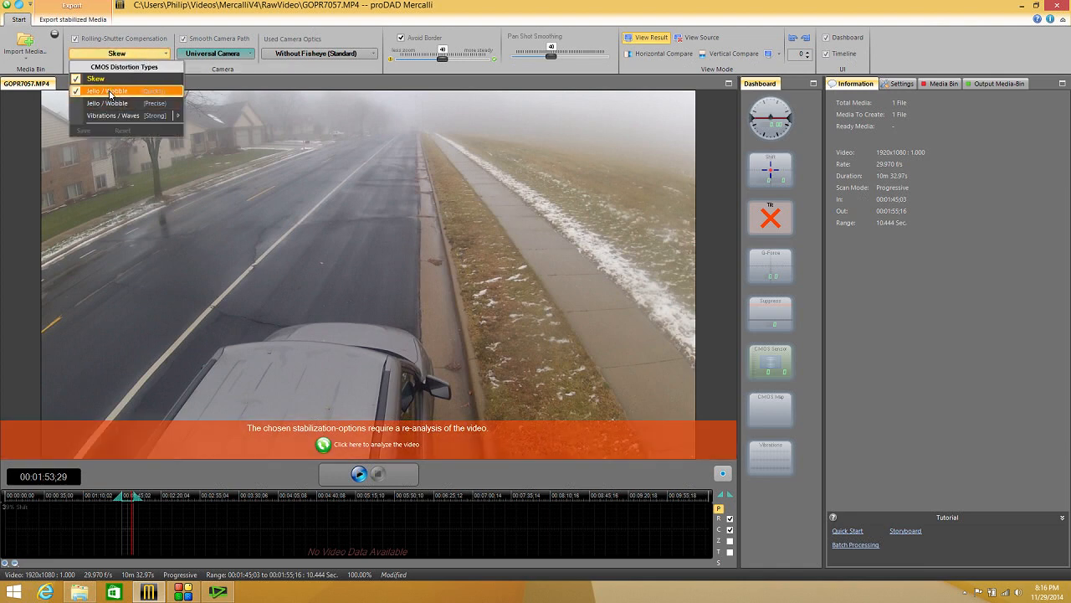
click(174, 104)
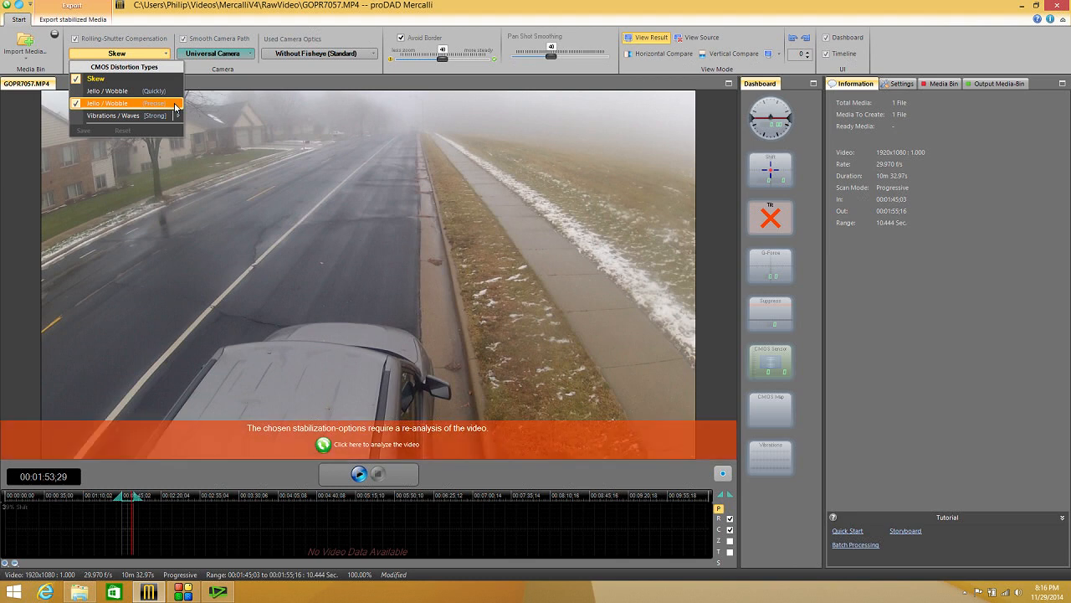
click(156, 116)
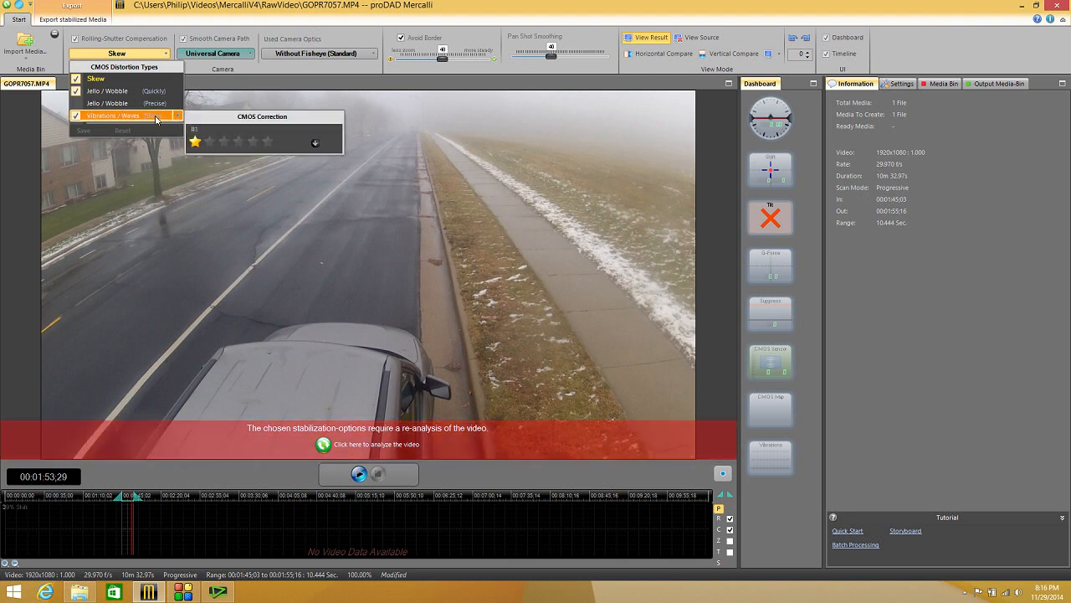
click(128, 92)
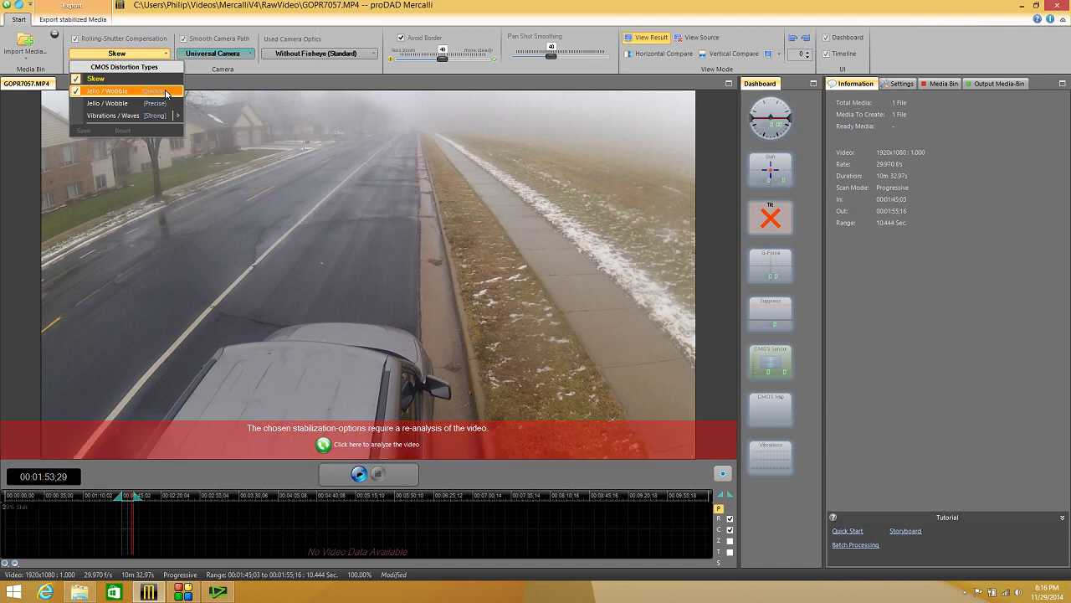
click(130, 103)
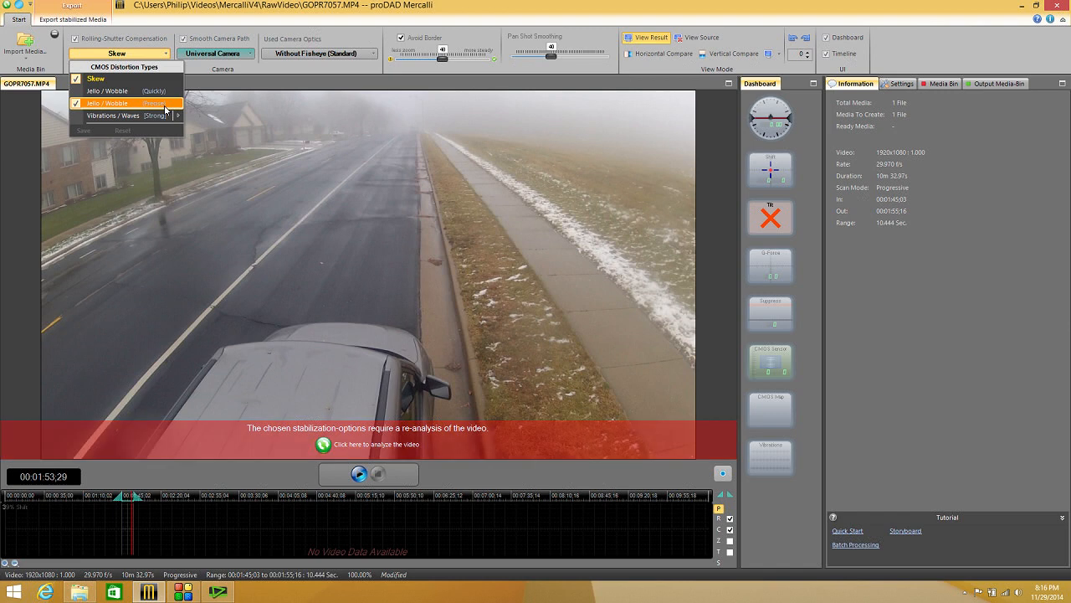
click(130, 117)
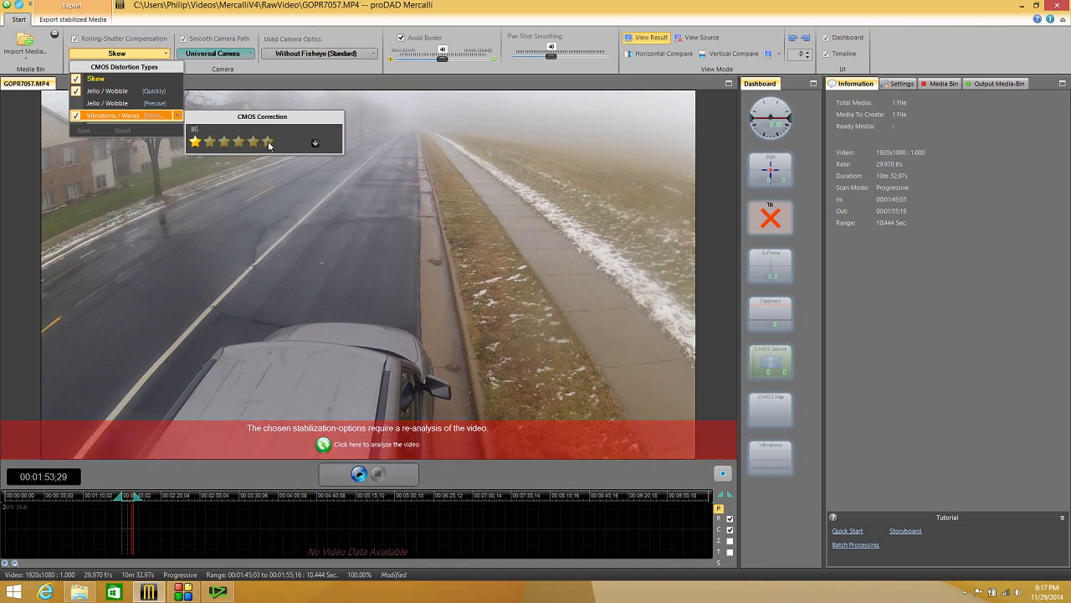
click(315, 144)
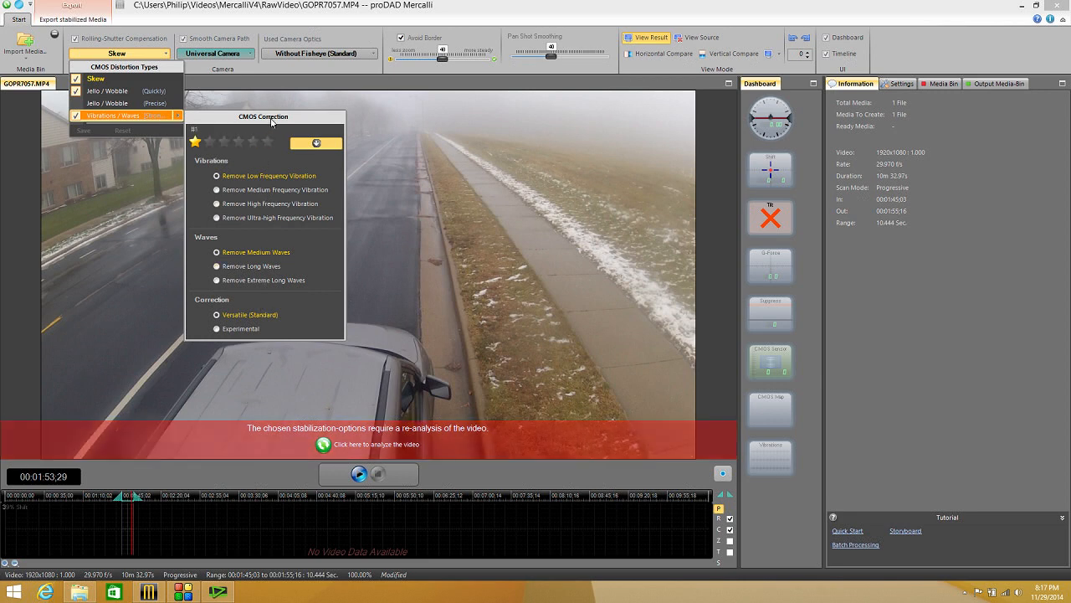
click(153, 118)
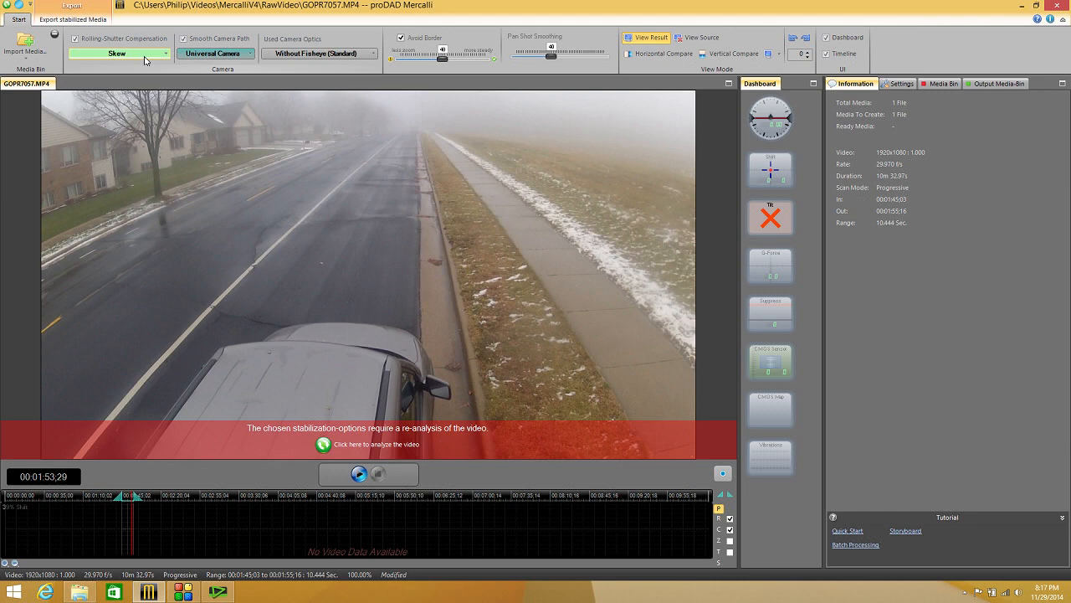
Set the rolling-shutter distortion type to Jello / Wobble (Precise) and choose Universal Camera for the smooth camera path.
click(145, 55)
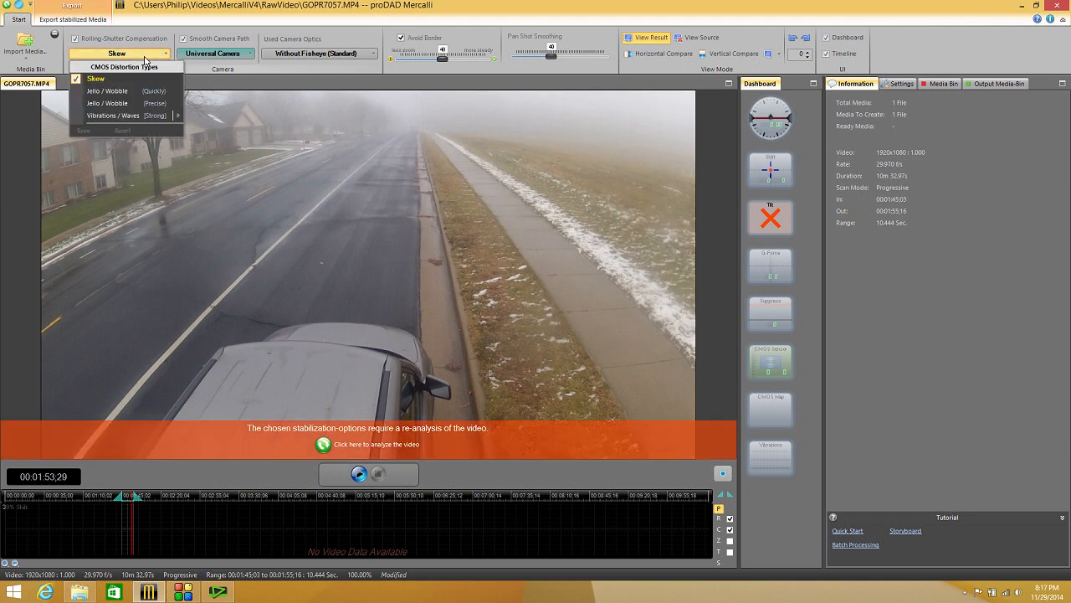
click(123, 109)
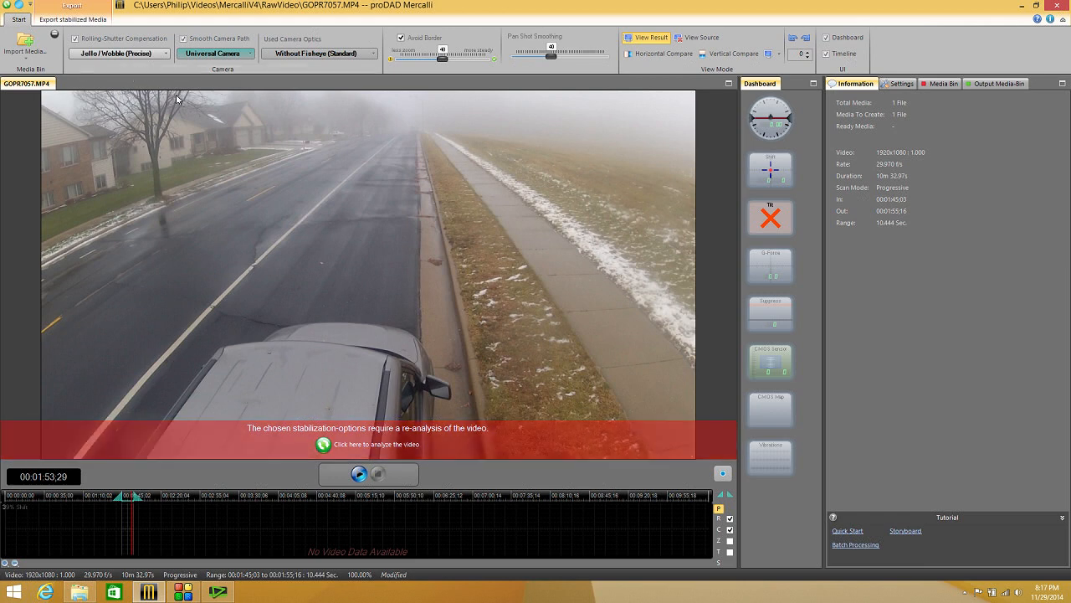
click(207, 55)
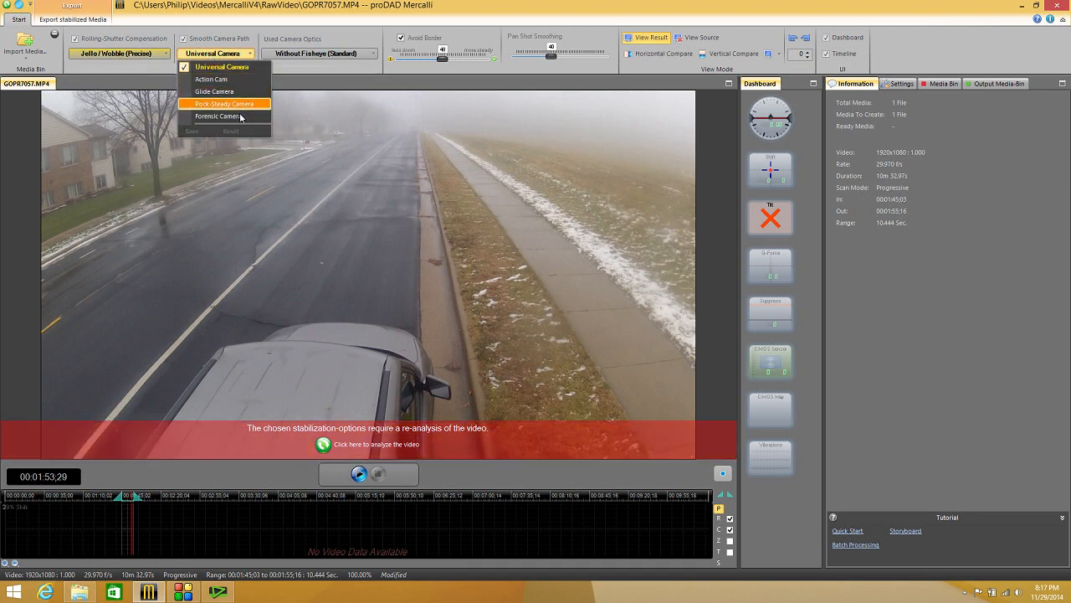
click(237, 66)
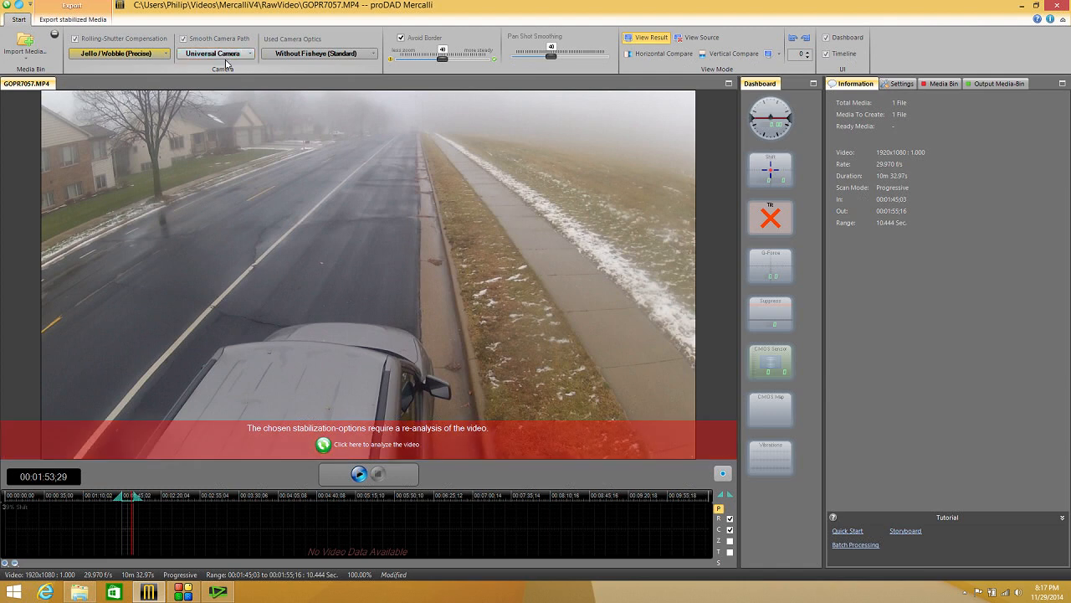
Look through the camera brands' lens profiles, including GoPro, and set the used camera optics to Generic Medium.
click(303, 55)
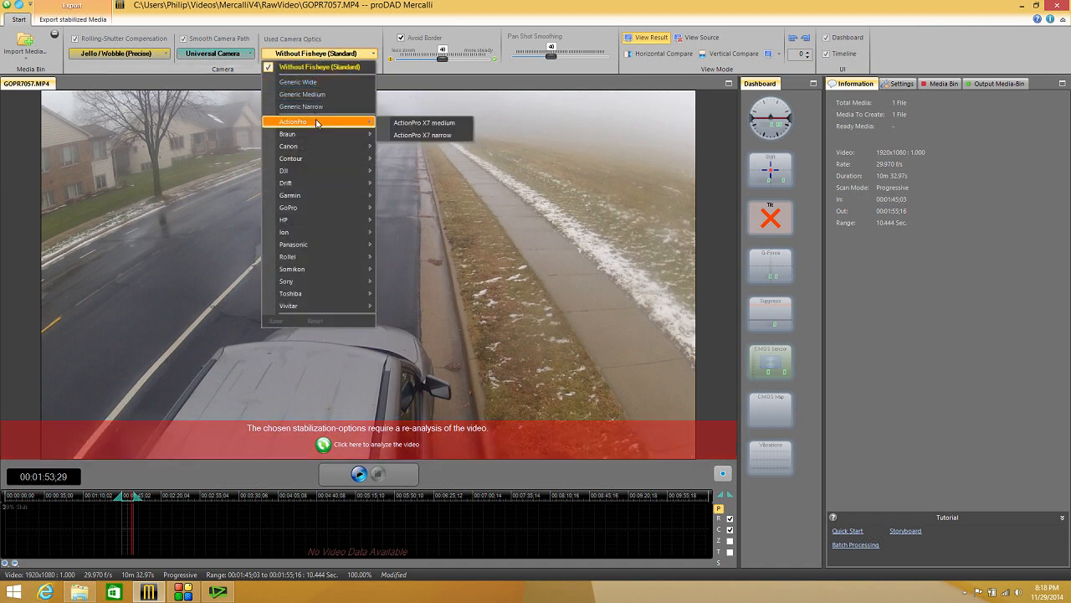
mouse_move(323, 159)
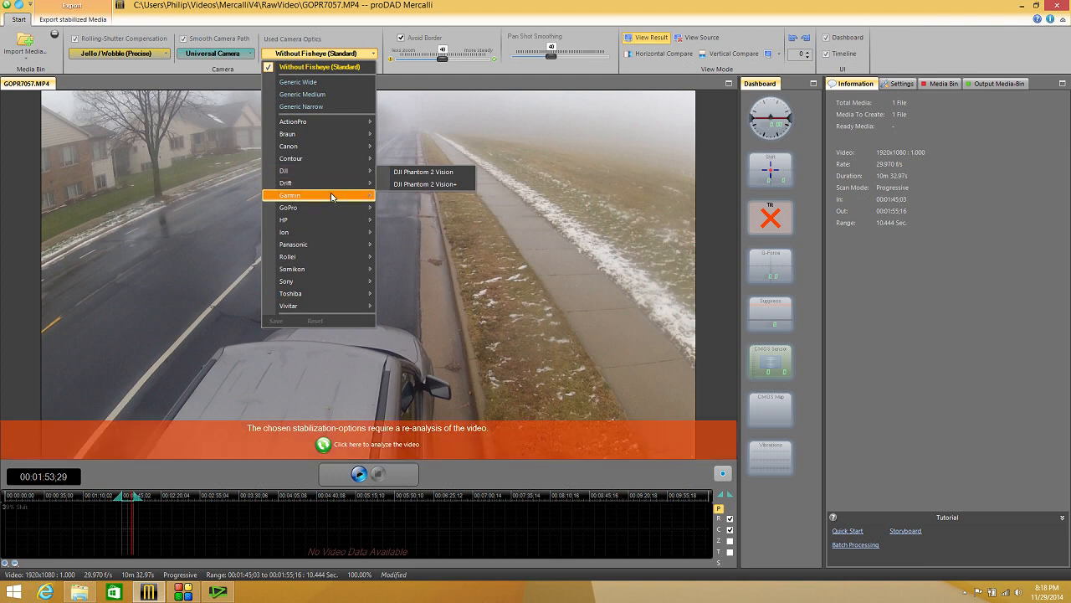
mouse_move(334, 198)
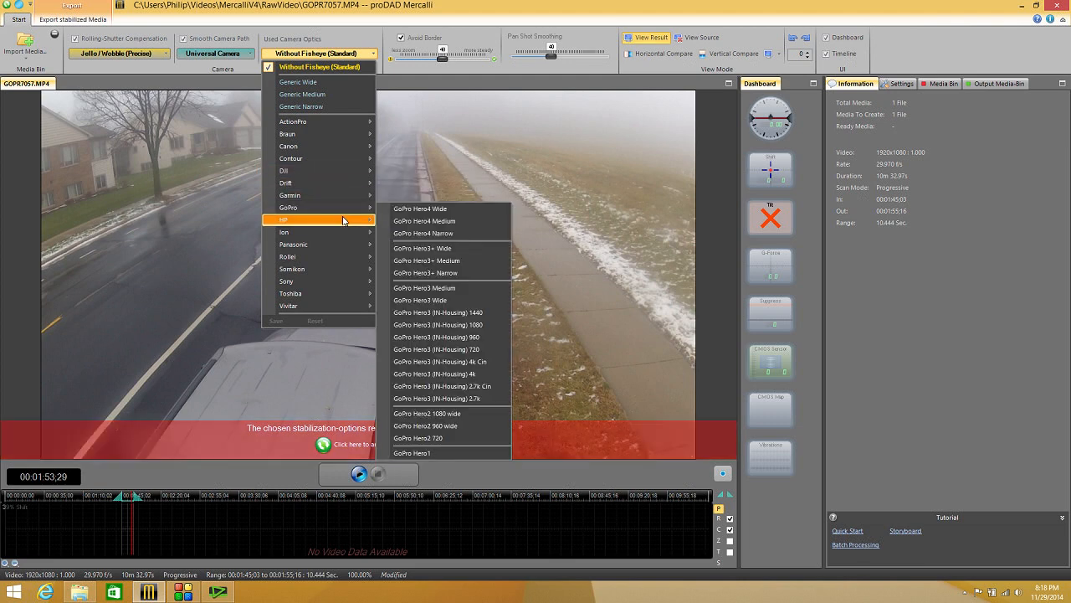
mouse_move(345, 221)
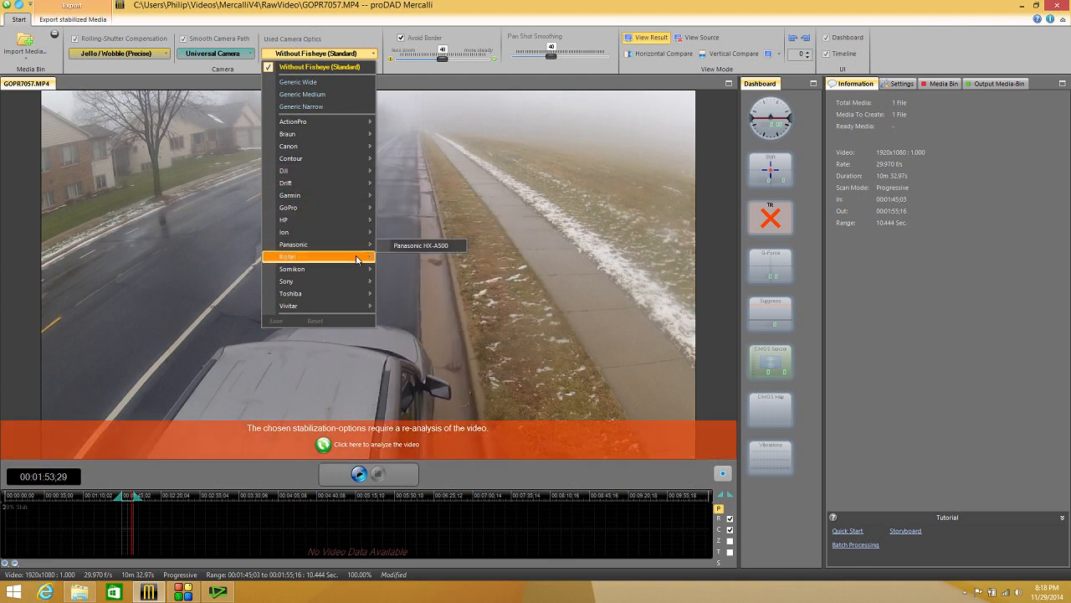
mouse_move(357, 260)
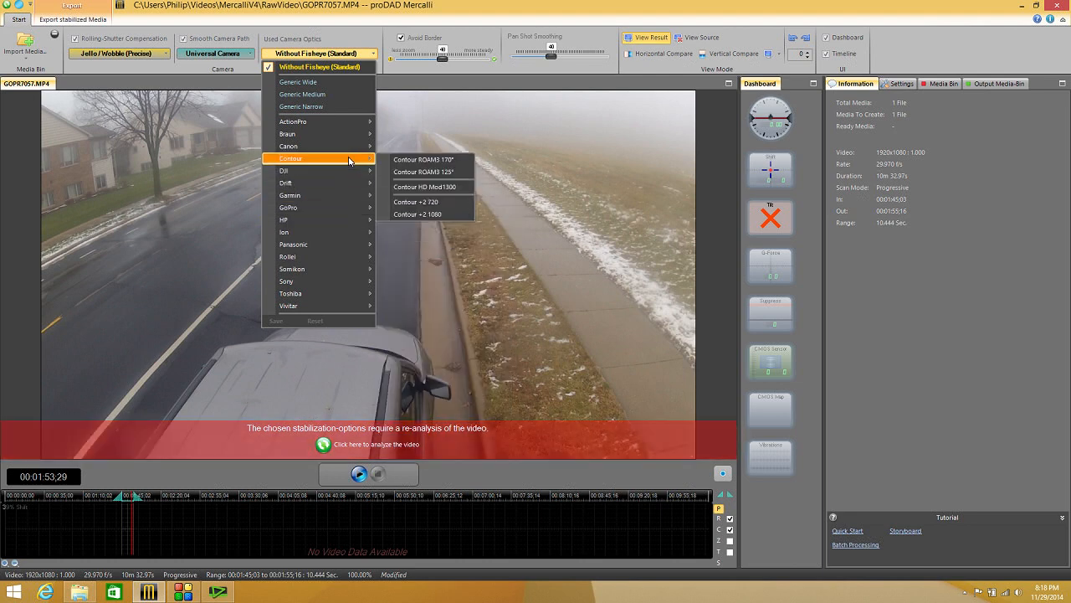
mouse_move(348, 138)
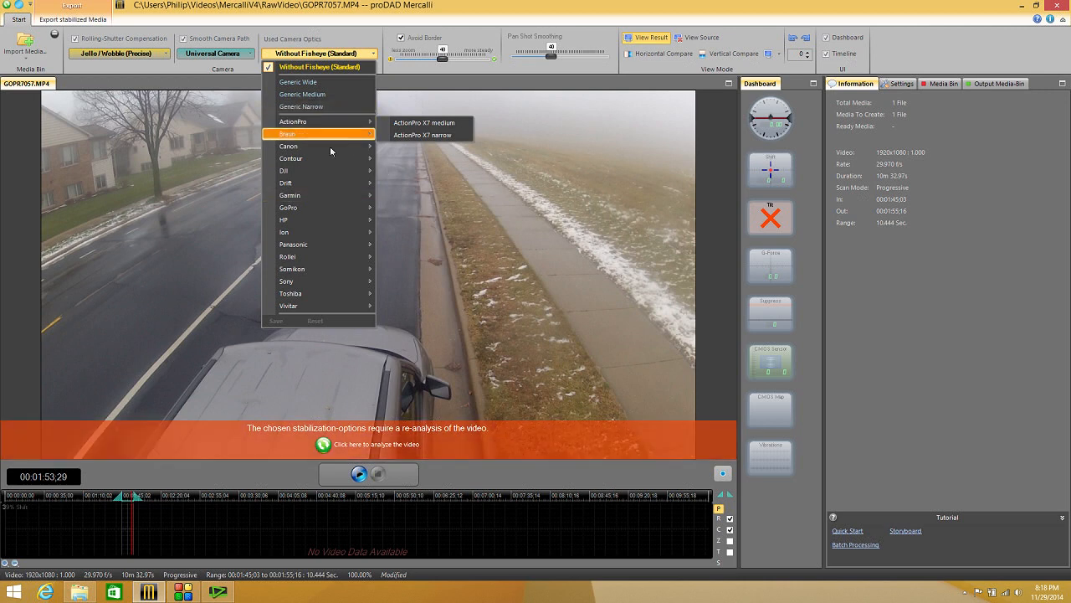
click(333, 210)
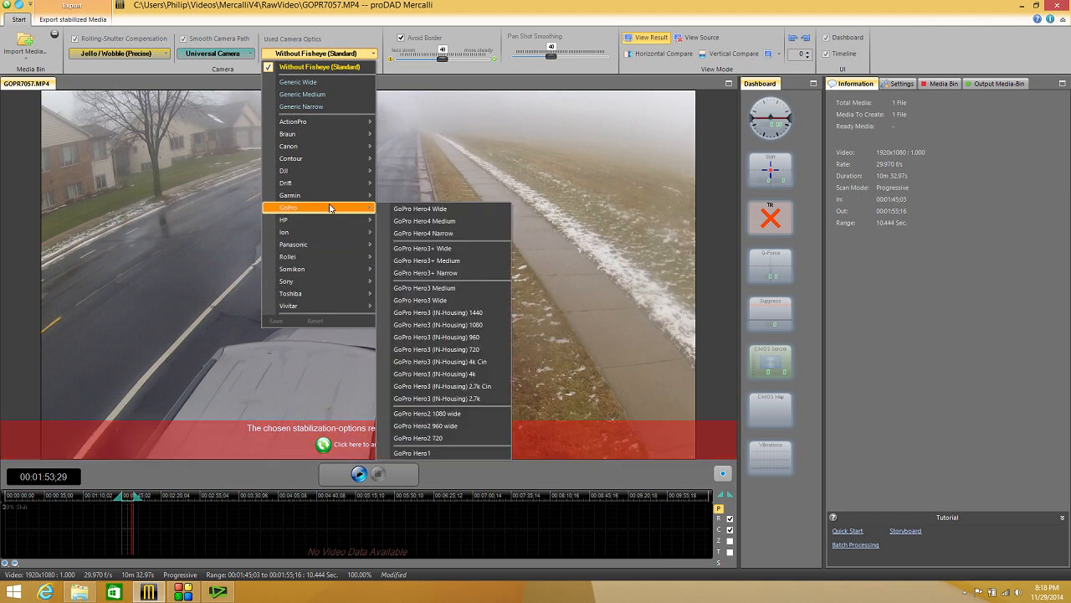
mouse_move(326, 199)
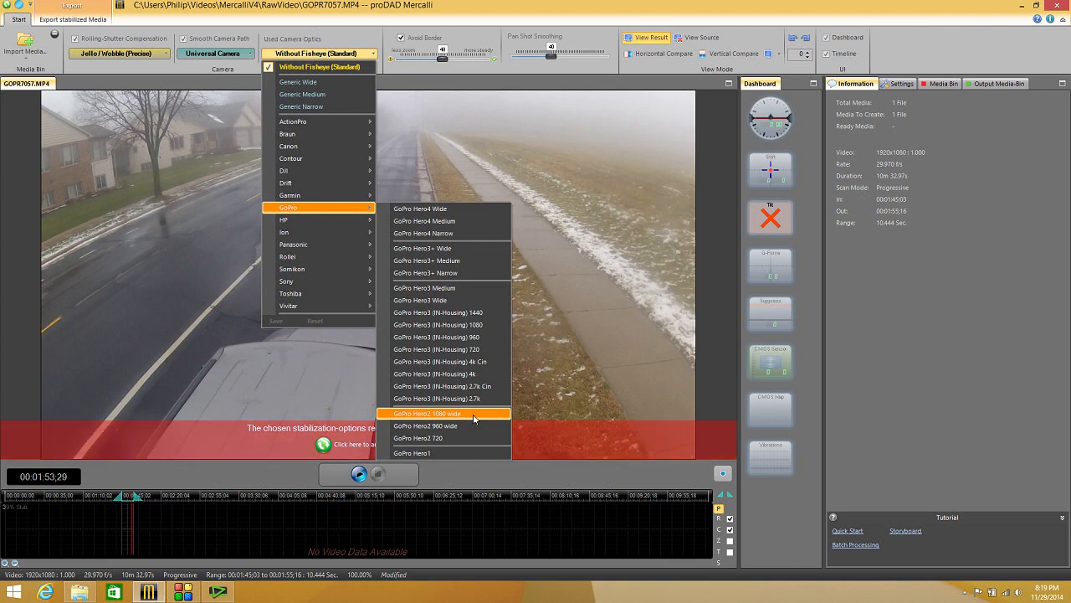
click(321, 100)
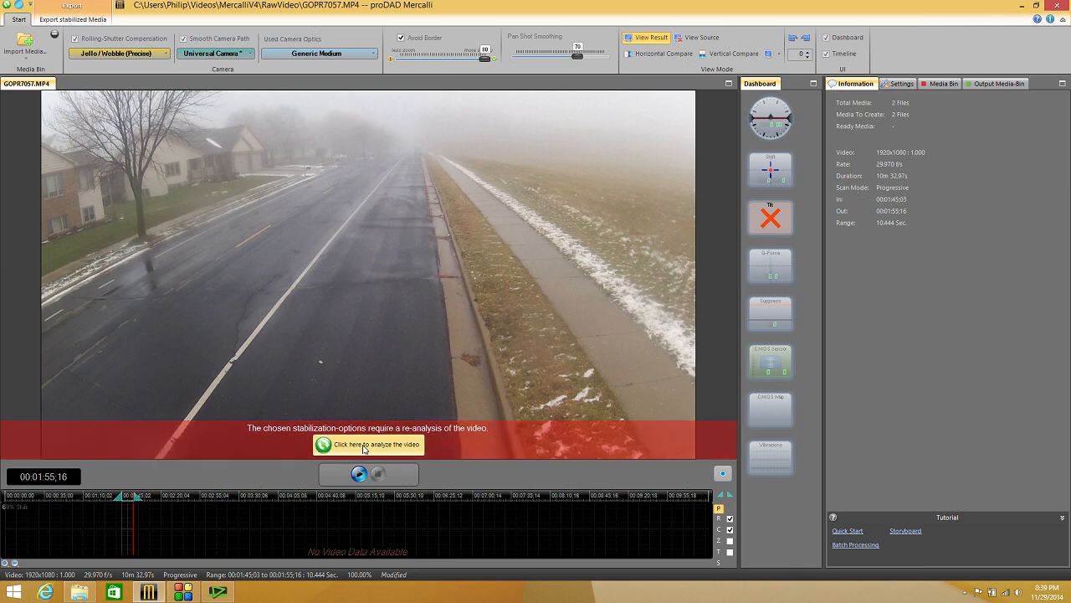
Analyze the trimmed video with the chosen stabilization options and play the stabilized result.
click(364, 448)
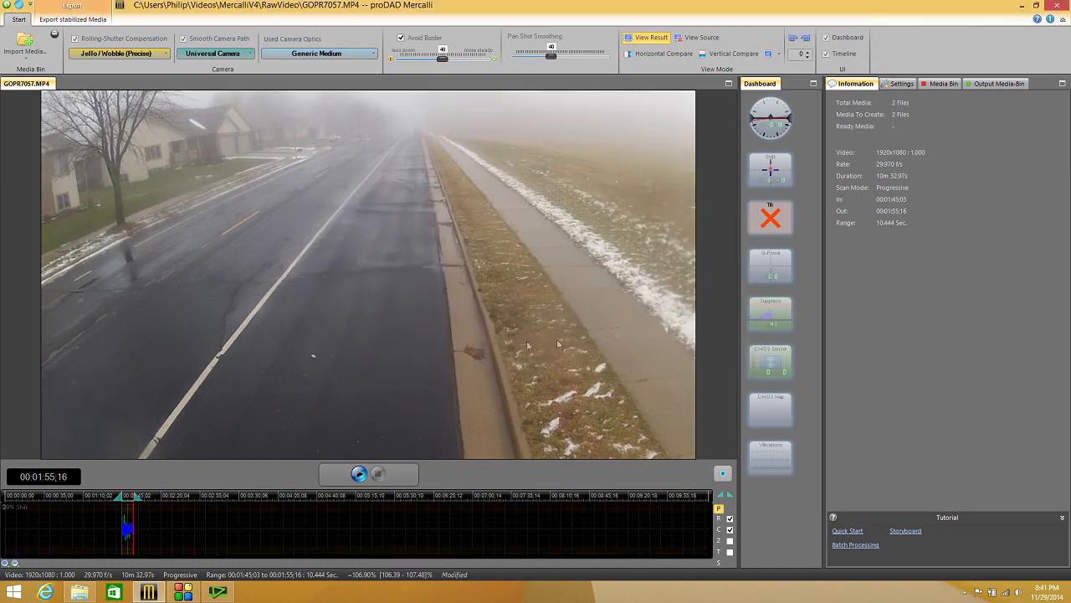
click(358, 476)
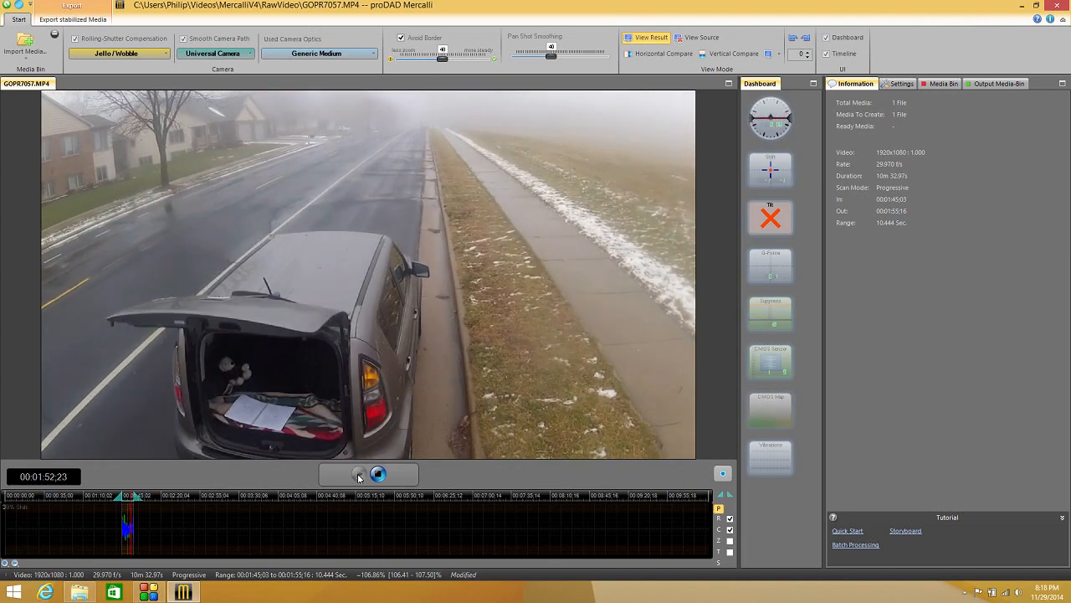
Play the stabilized clip in Horizontal Compare and Vertical Compare against the source, return to the result view and stop playback.
click(360, 475)
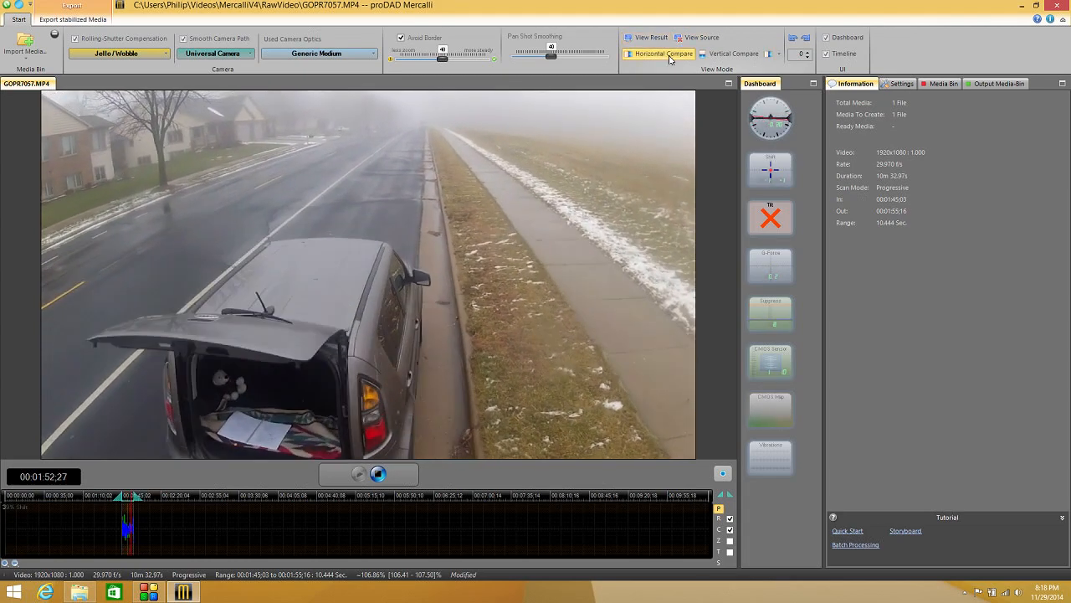
click(669, 59)
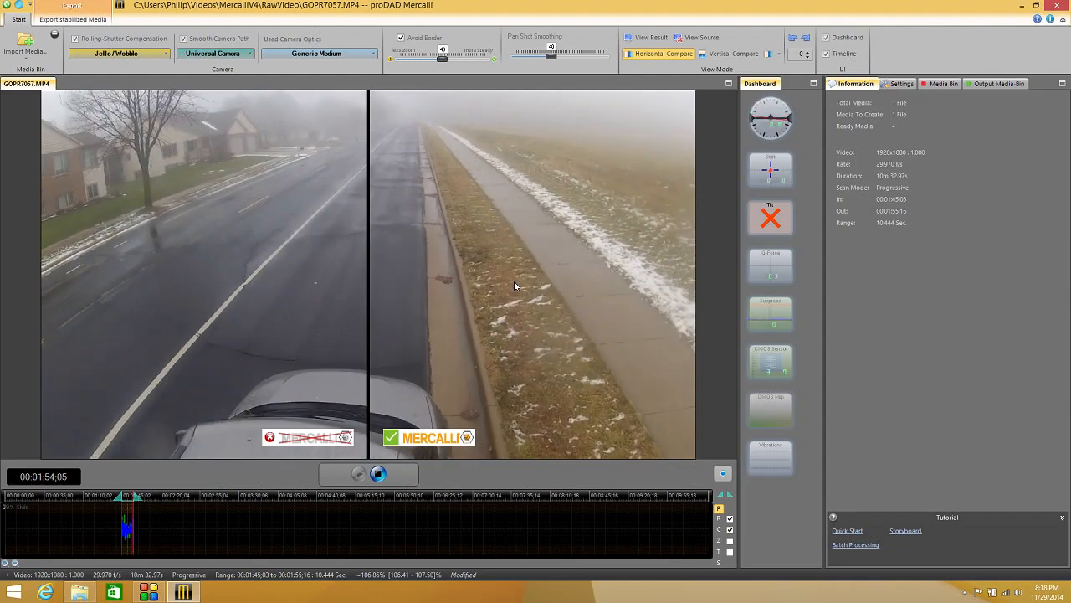
click(725, 55)
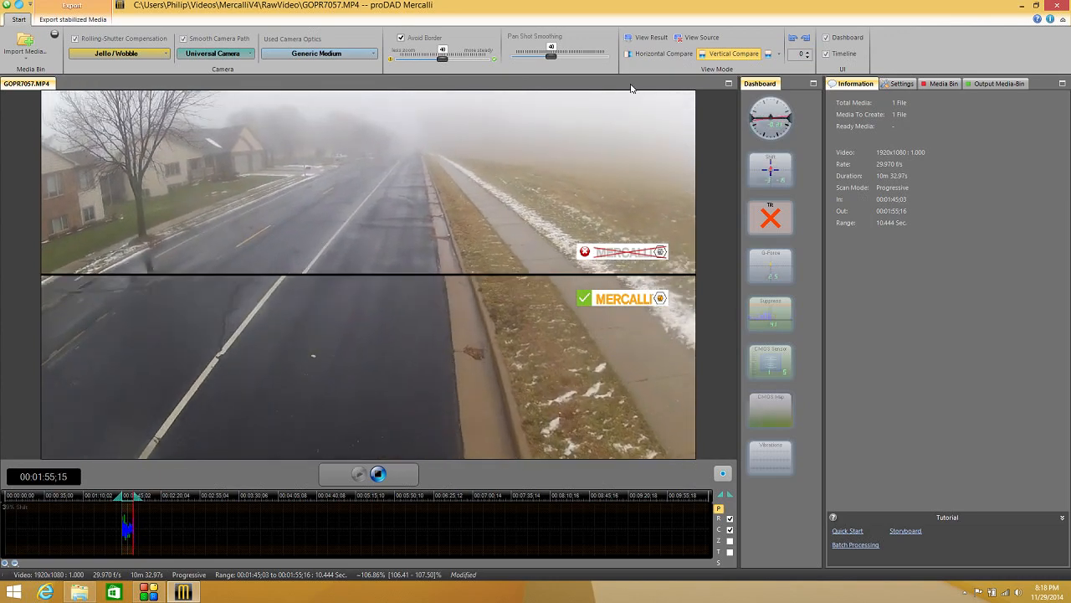
click(645, 40)
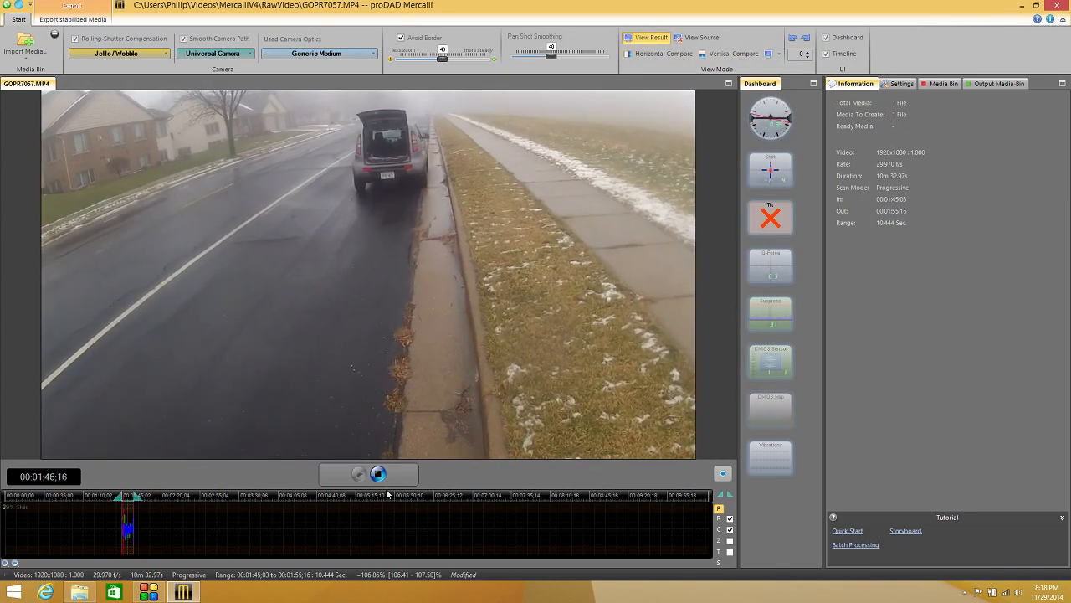
click(378, 476)
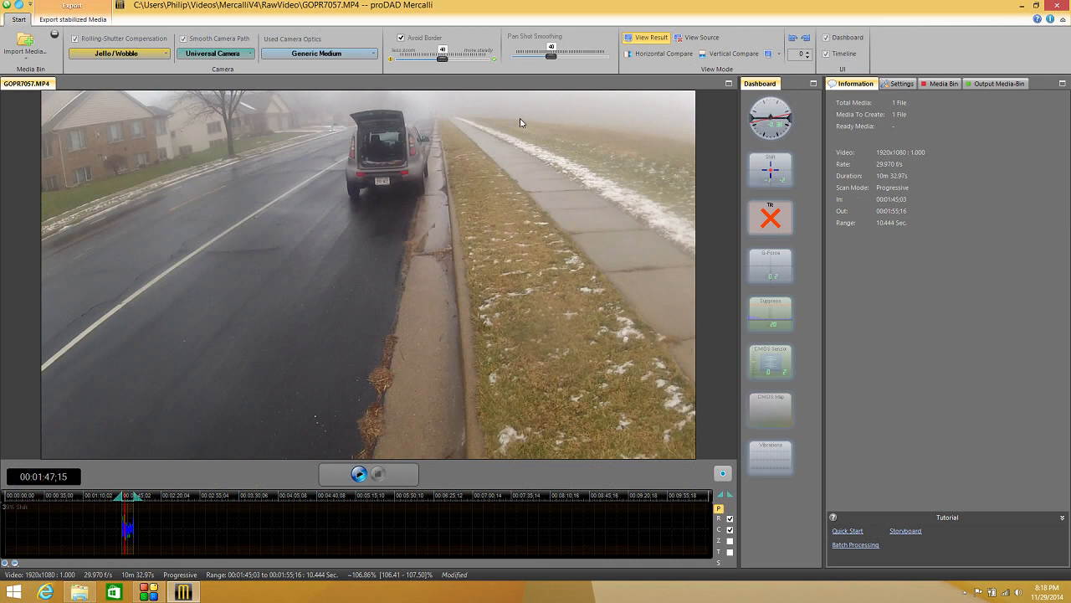
Play the original source footage, then alternate between the source and result views of the same frame, ending on the result.
click(693, 38)
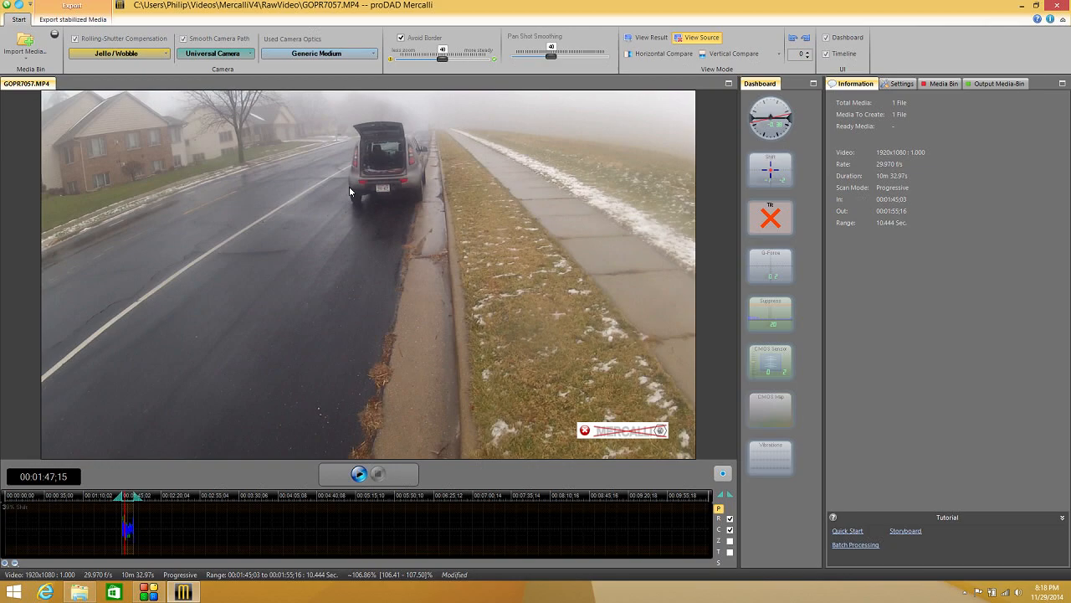
click(360, 477)
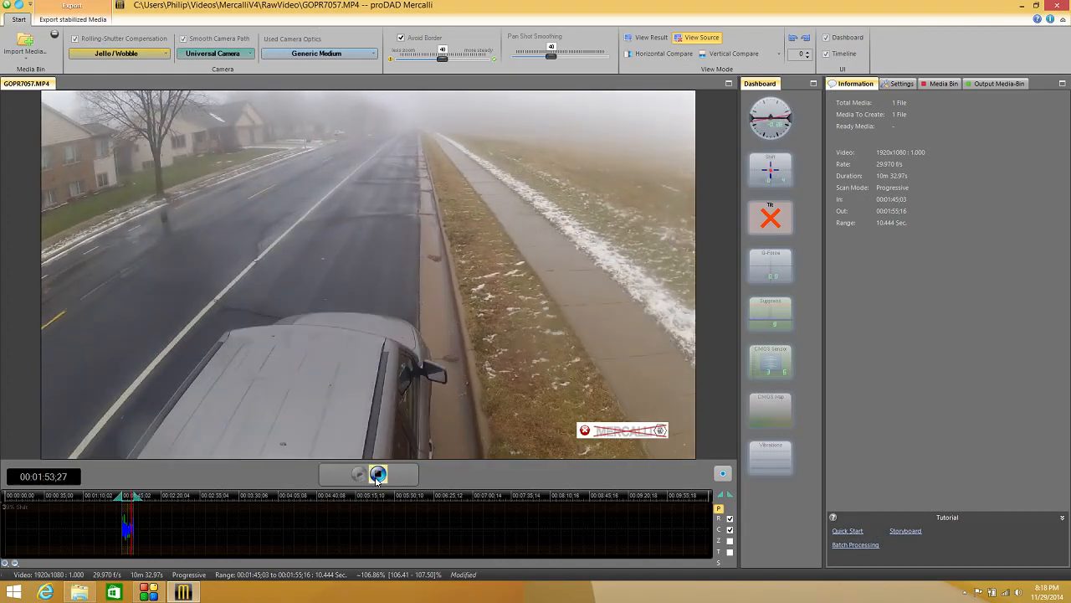
click(377, 476)
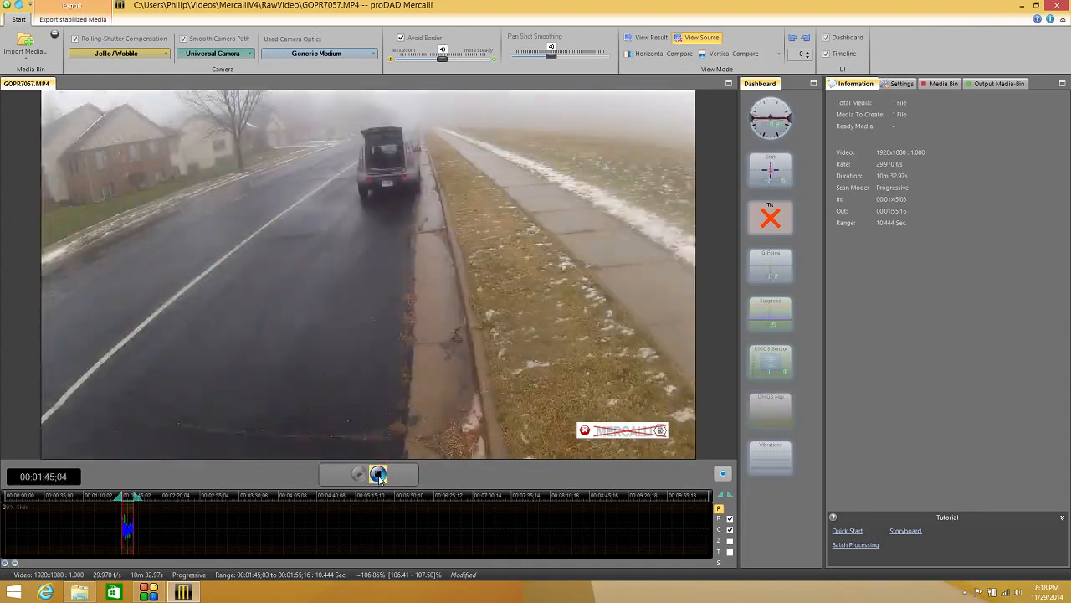
click(646, 41)
click(687, 39)
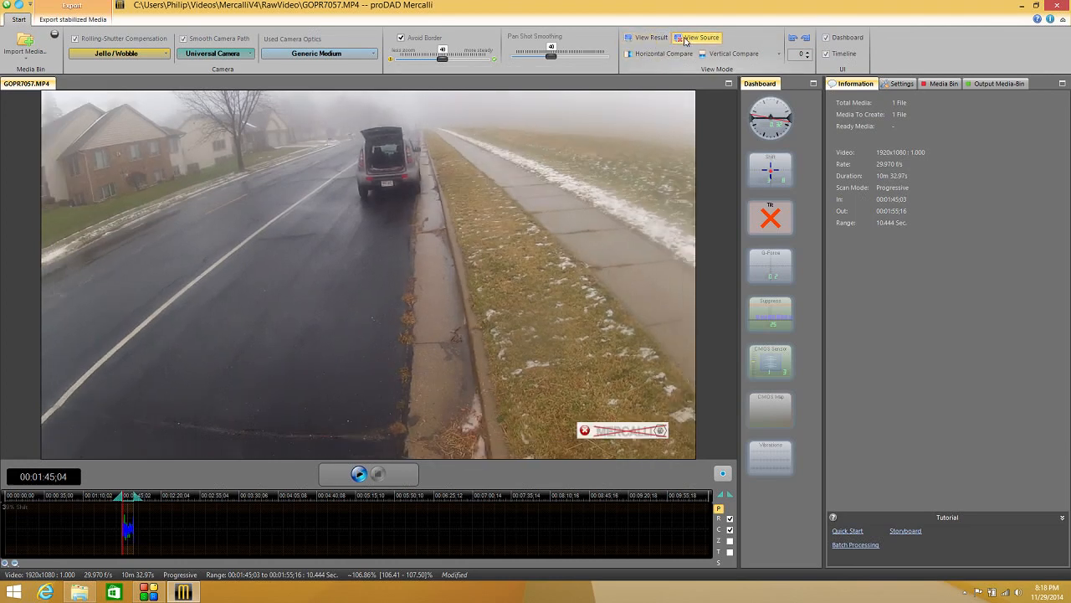
click(642, 41)
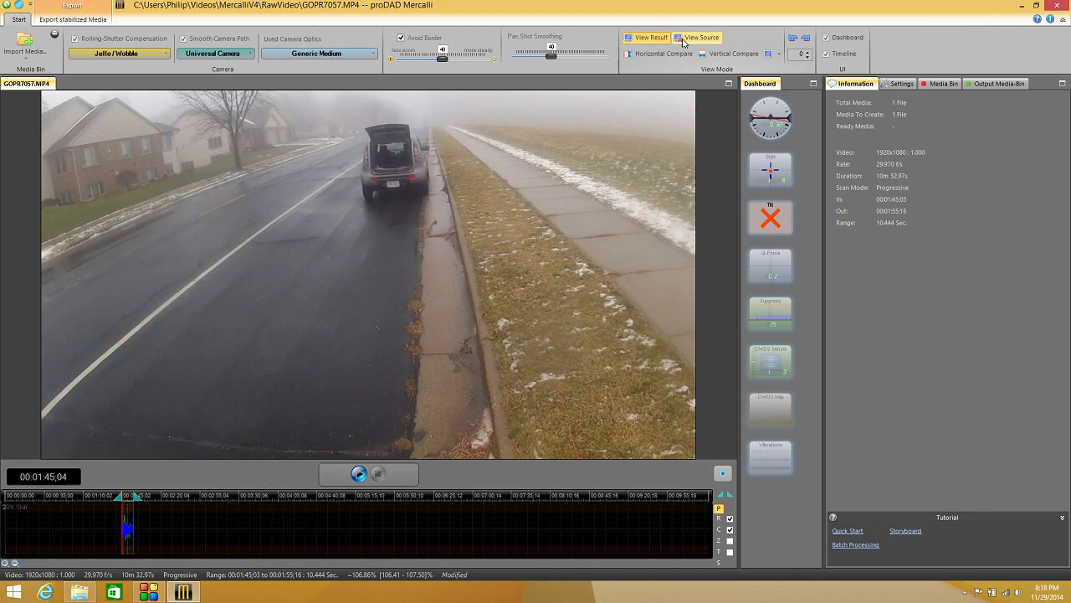
click(648, 42)
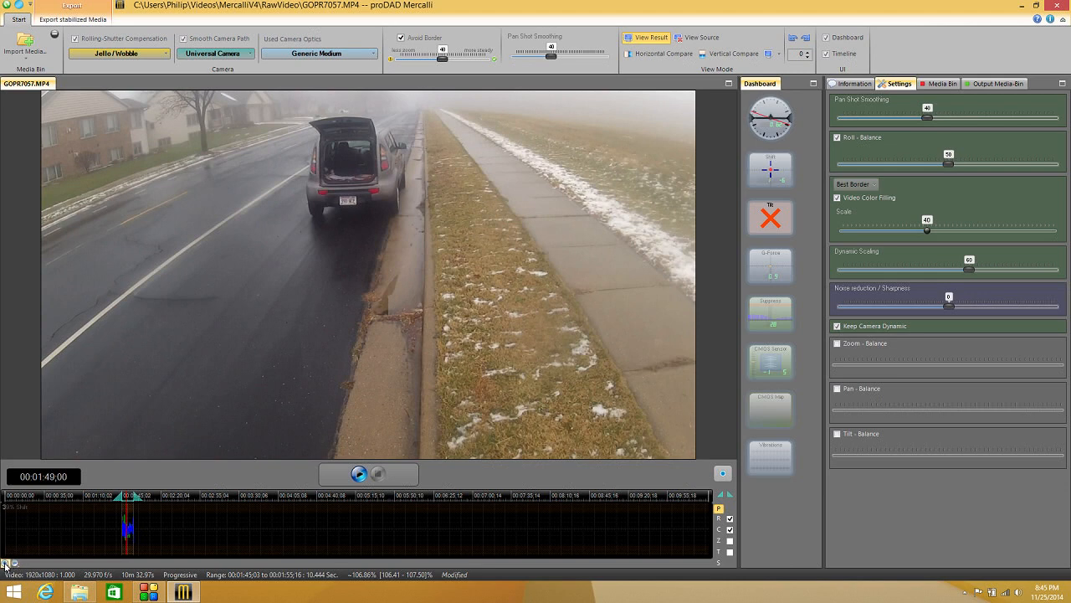
Zoom the timeline in on the trimmed section and bring its motion curves into the middle of view.
click(5, 563)
click(5, 563)
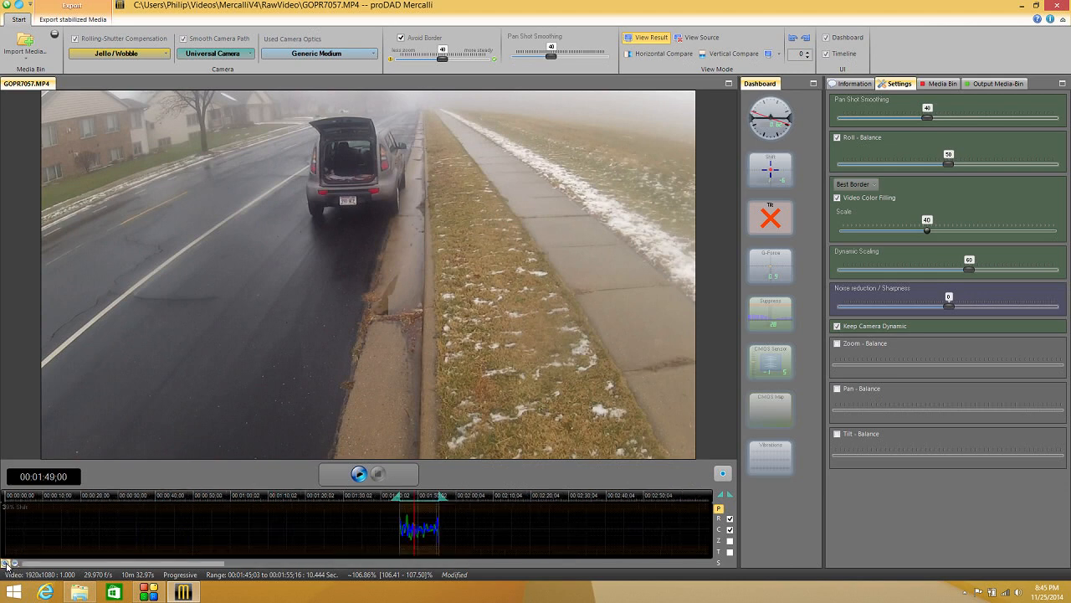
click(5, 564)
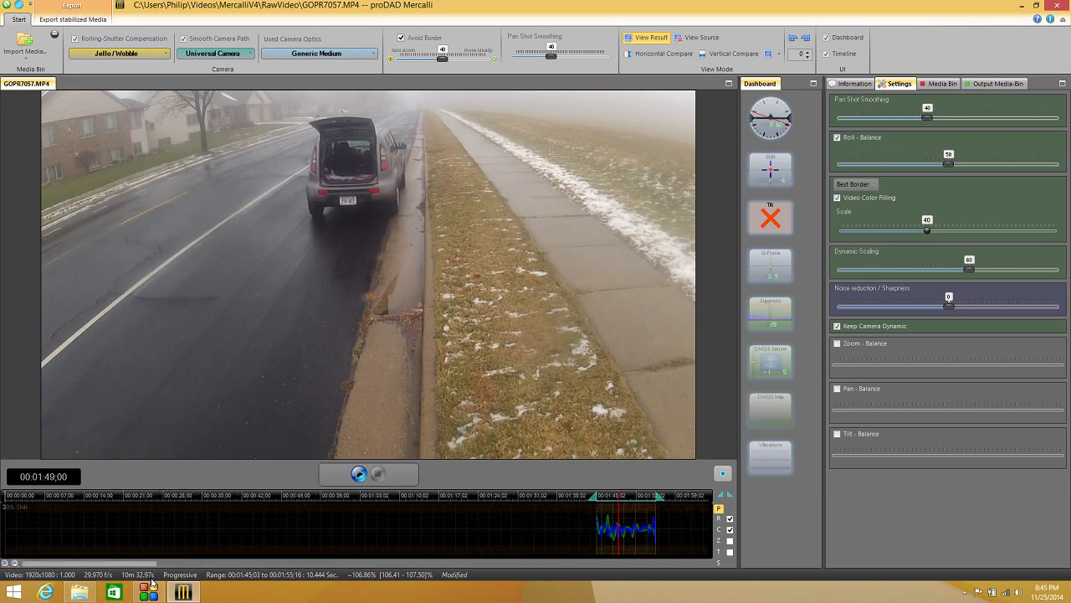
drag(126, 565, 195, 566)
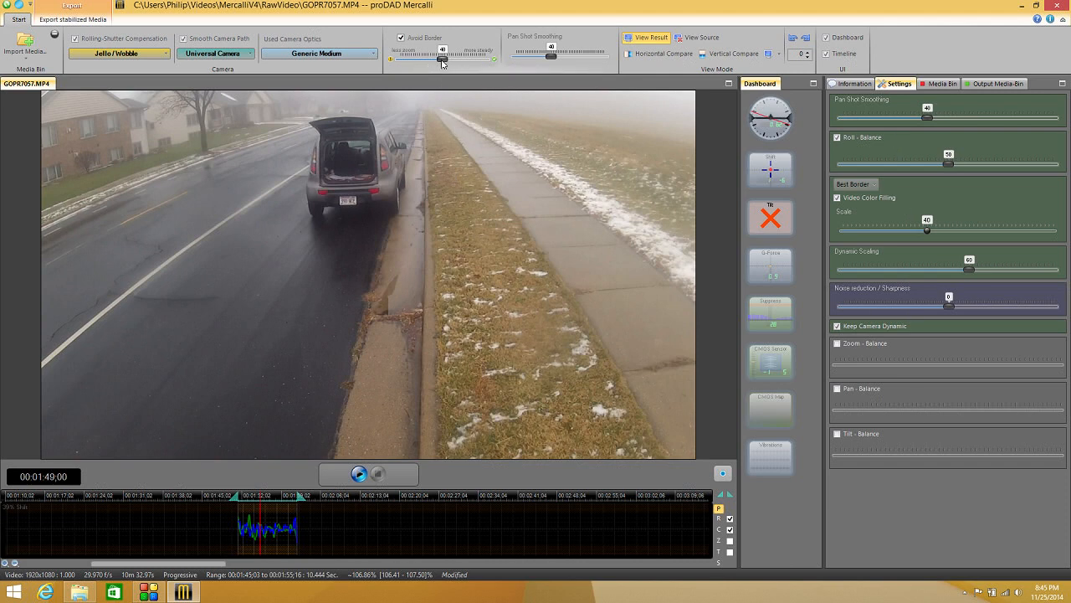
Adjust the Avoid Border zoom strength, leaving it at 40, and compare the source and result views of the frame at 00:01:49;00.
drag(443, 62, 440, 62)
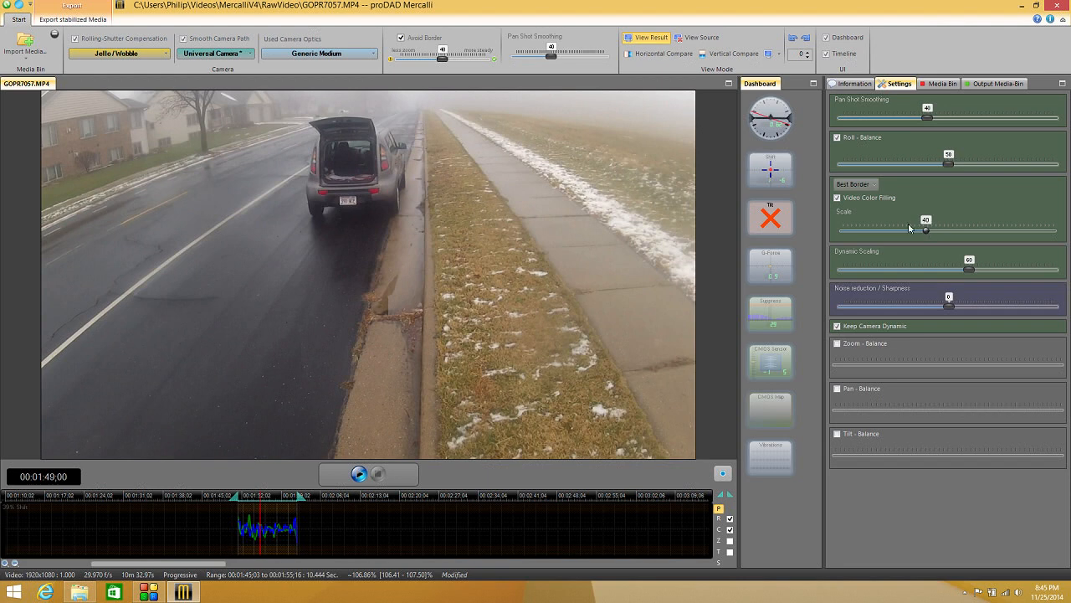
click(696, 39)
click(653, 39)
click(695, 38)
click(653, 38)
click(697, 38)
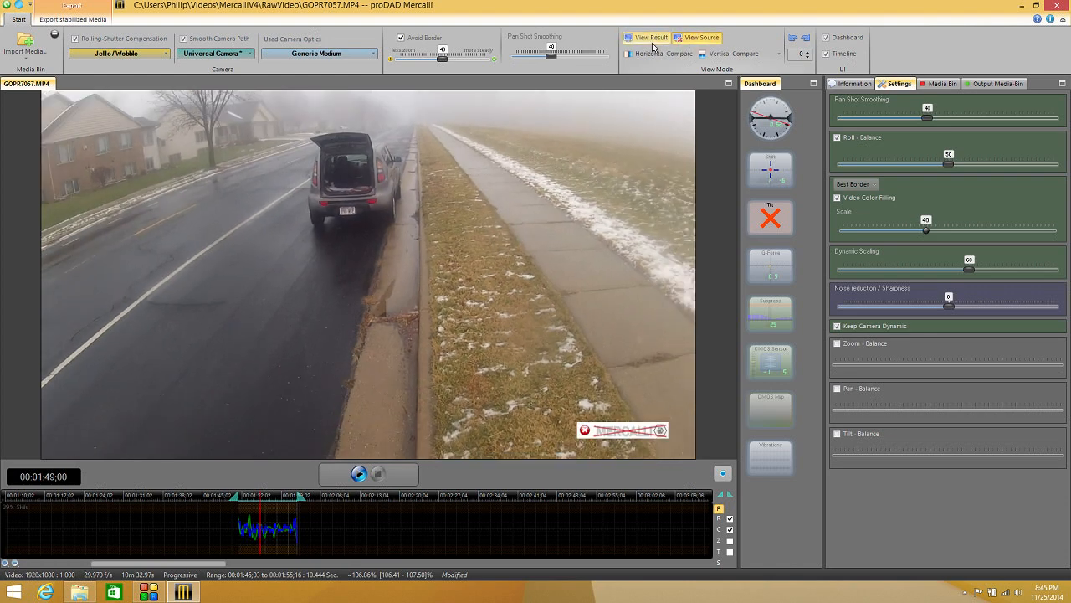
click(651, 39)
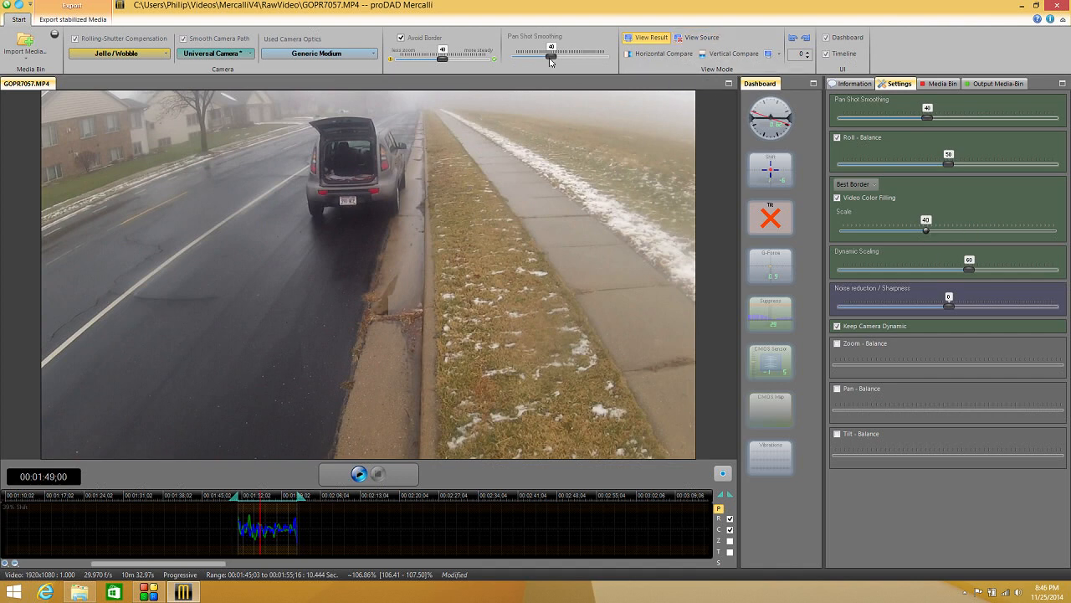
Set Pan Shot Smoothing to 37 and switch the Roll-Balance stabilization off and back on.
mouse_move(552, 58)
mouse_down()
mouse_move(540, 61)
mouse_move(550, 61)
mouse_up()
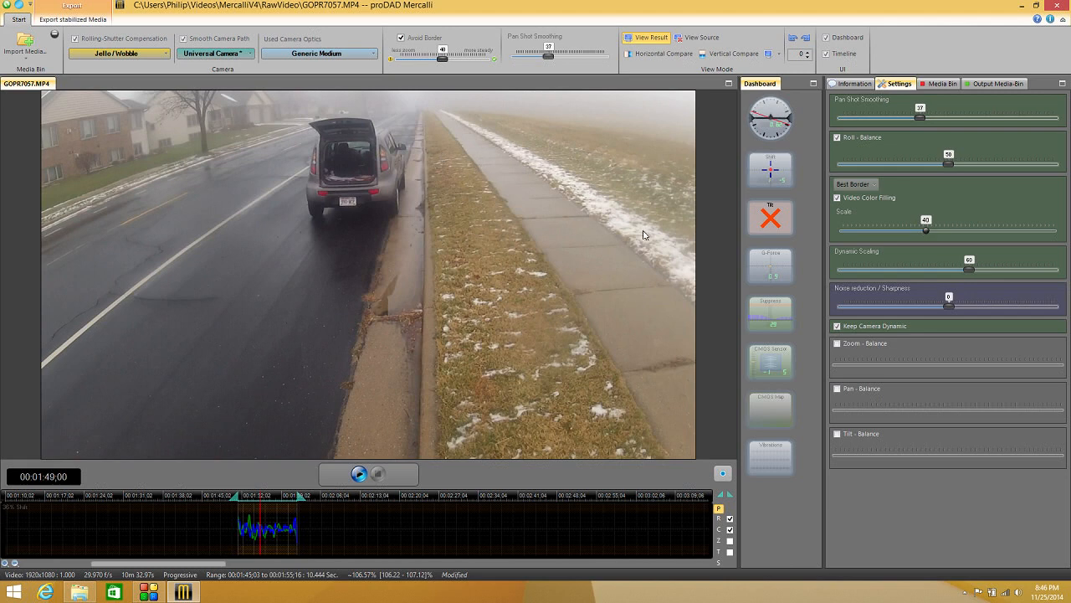
click(772, 122)
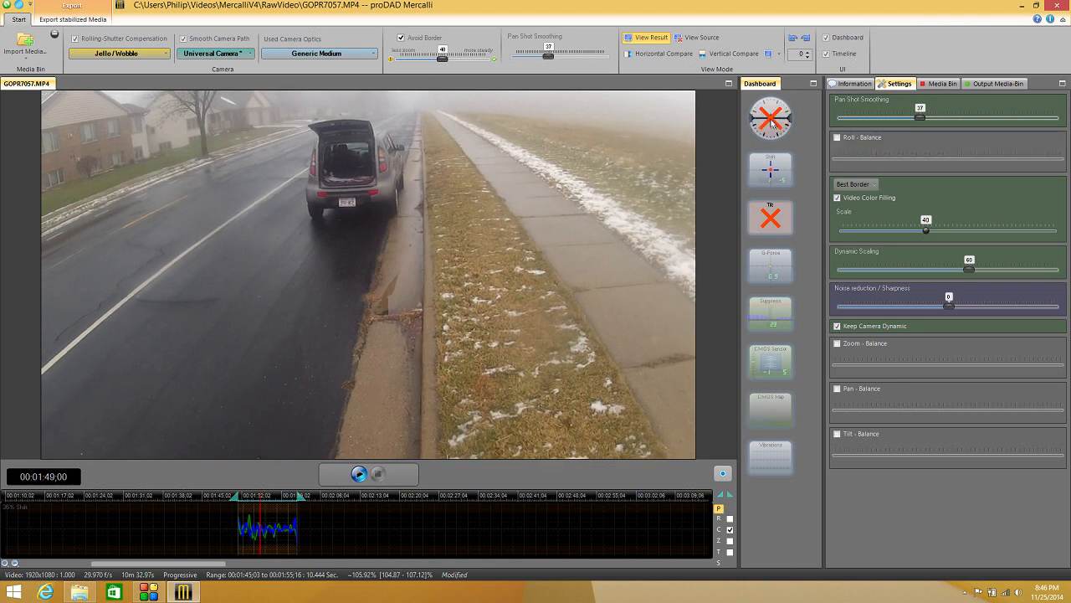
click(772, 122)
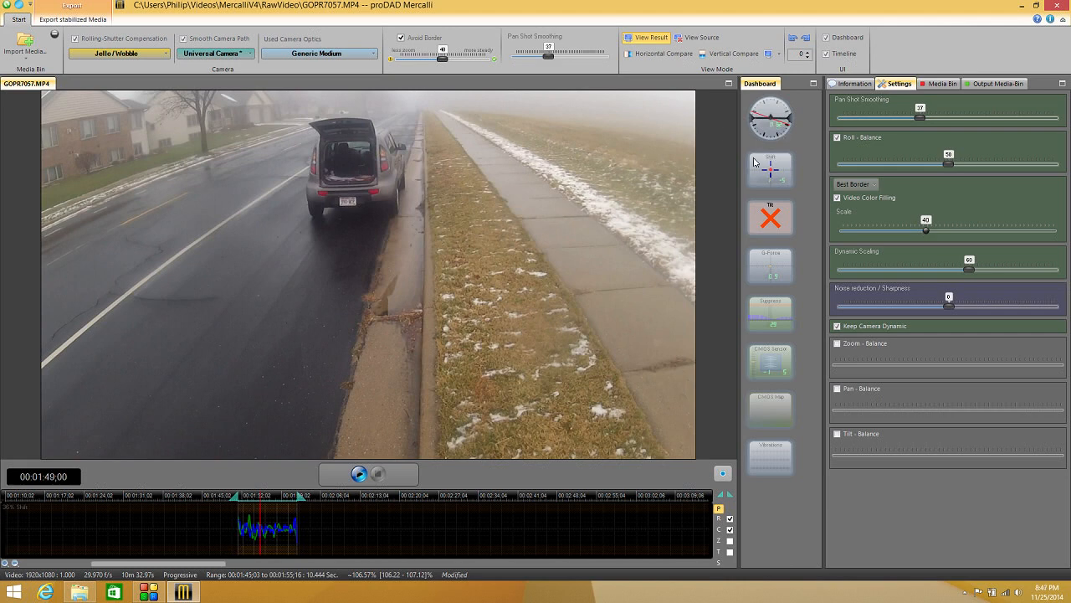
Play the stabilized clip, then enable the Tilt stabilization with its Pan and Tilt balance and disable it again.
click(359, 474)
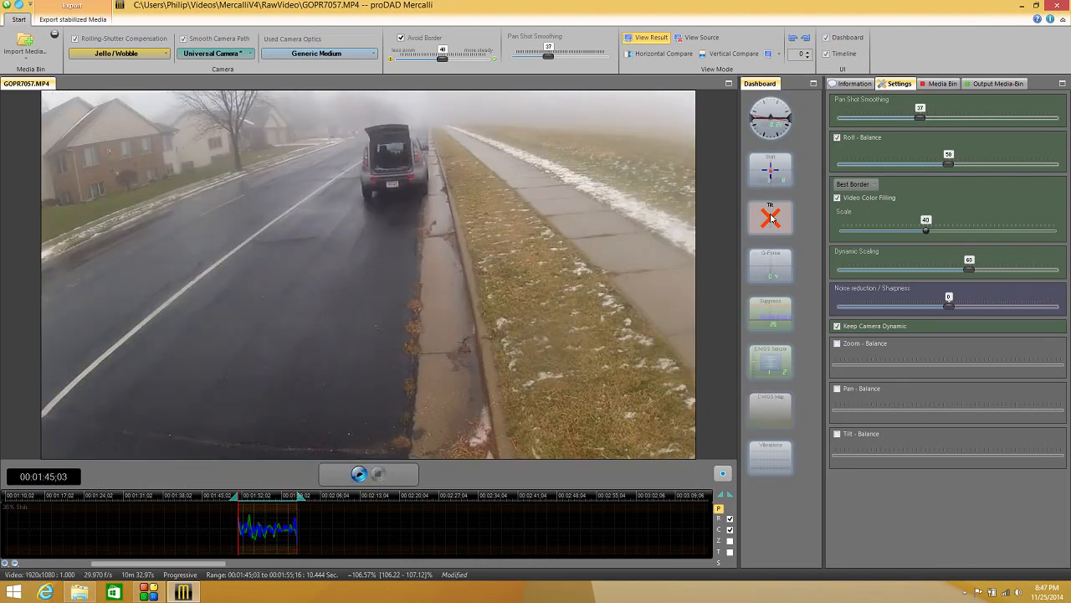
click(772, 219)
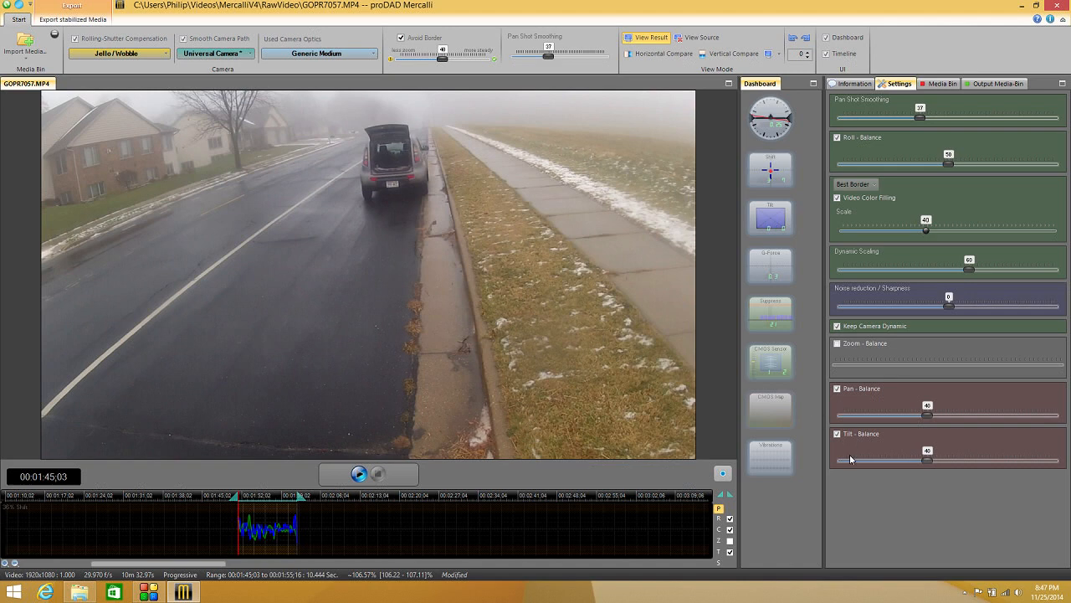
click(772, 222)
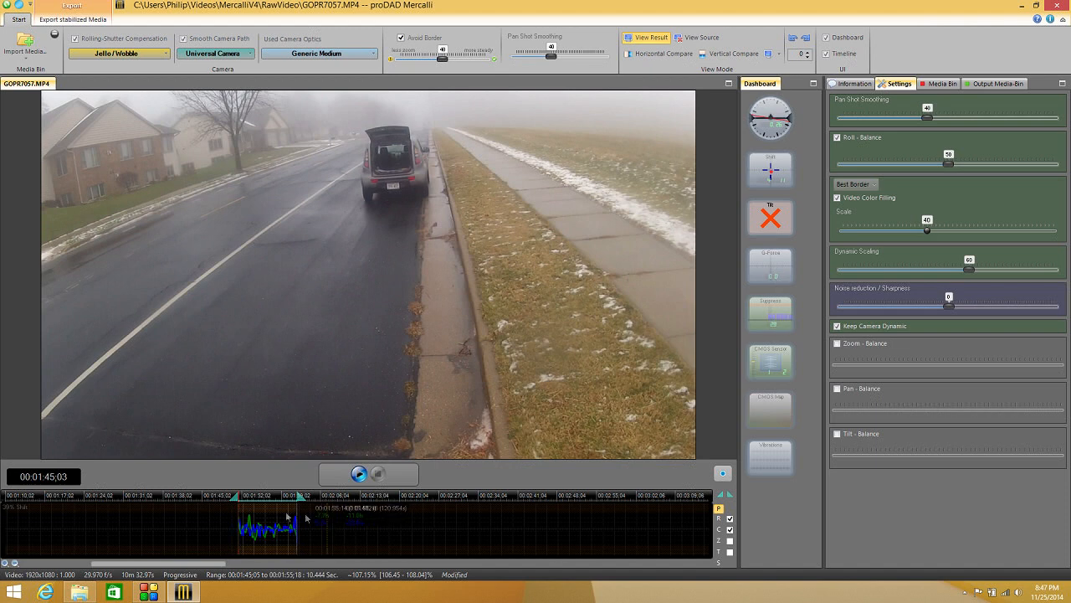
Return the playhead to the start of the trimmed section, play the stabilized result and stop at 00:01:50;07.
click(247, 499)
mouse_move(248, 499)
mouse_down()
mouse_move(275, 498)
mouse_move(241, 501)
mouse_up()
click(357, 474)
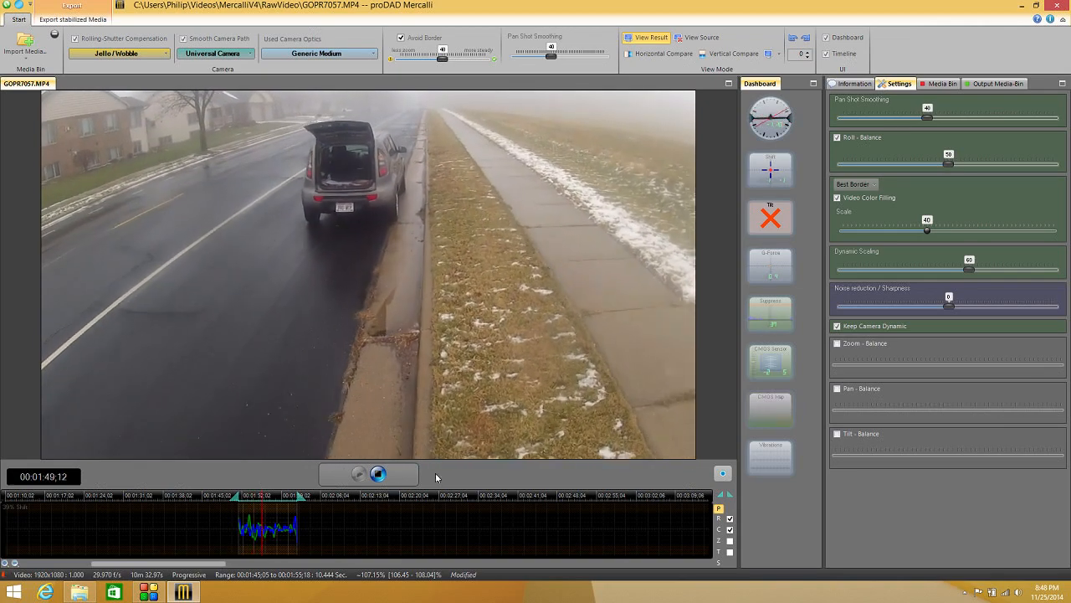
click(378, 473)
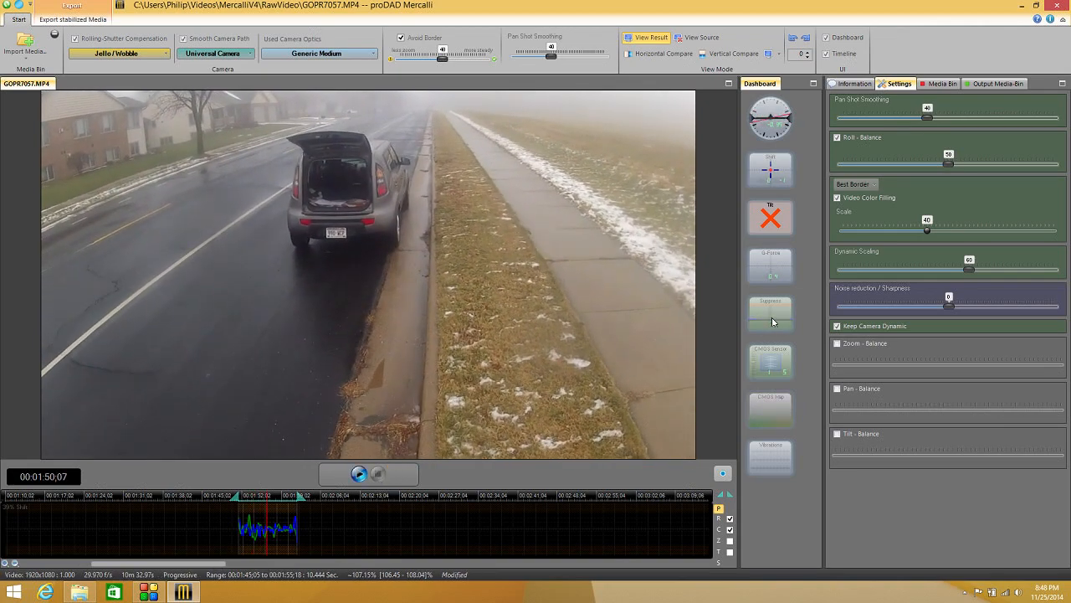
Toggle border suppression off and on, play the clip in Forensic View, and return the border mode to Best Border.
click(771, 318)
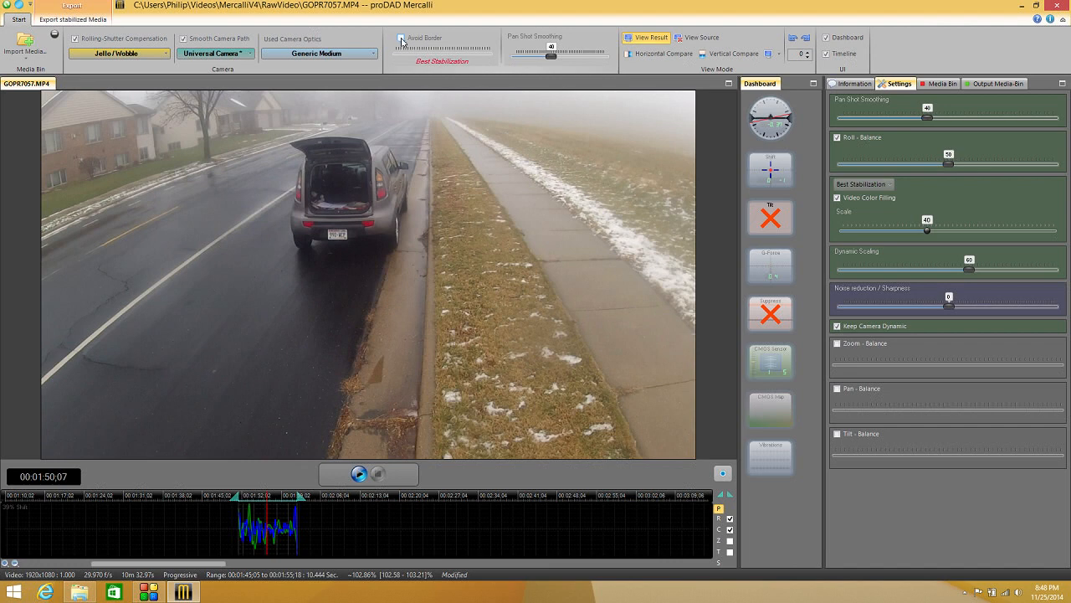
click(771, 317)
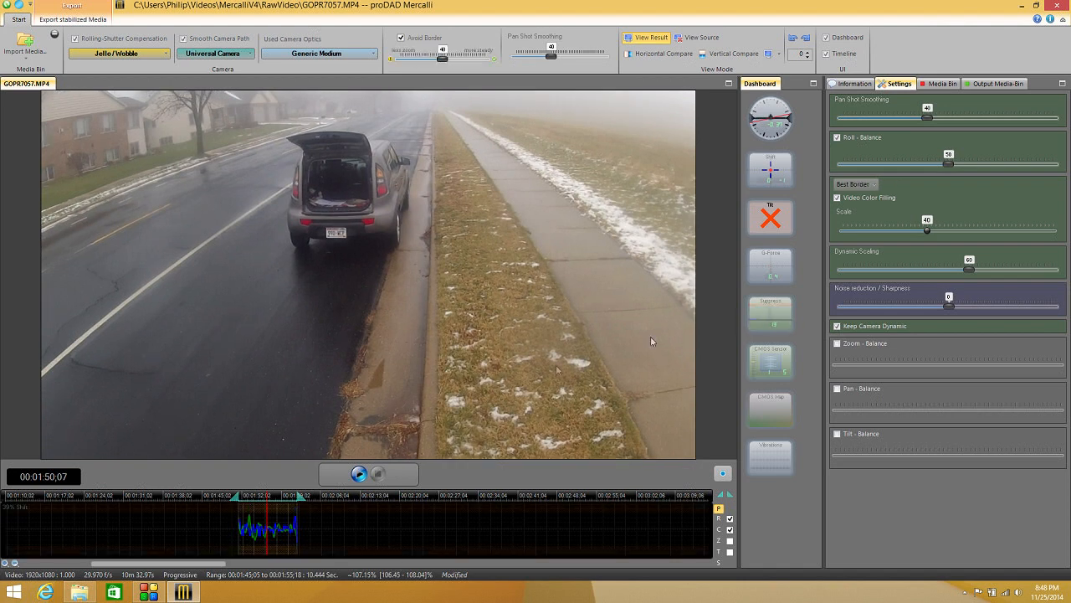
click(876, 188)
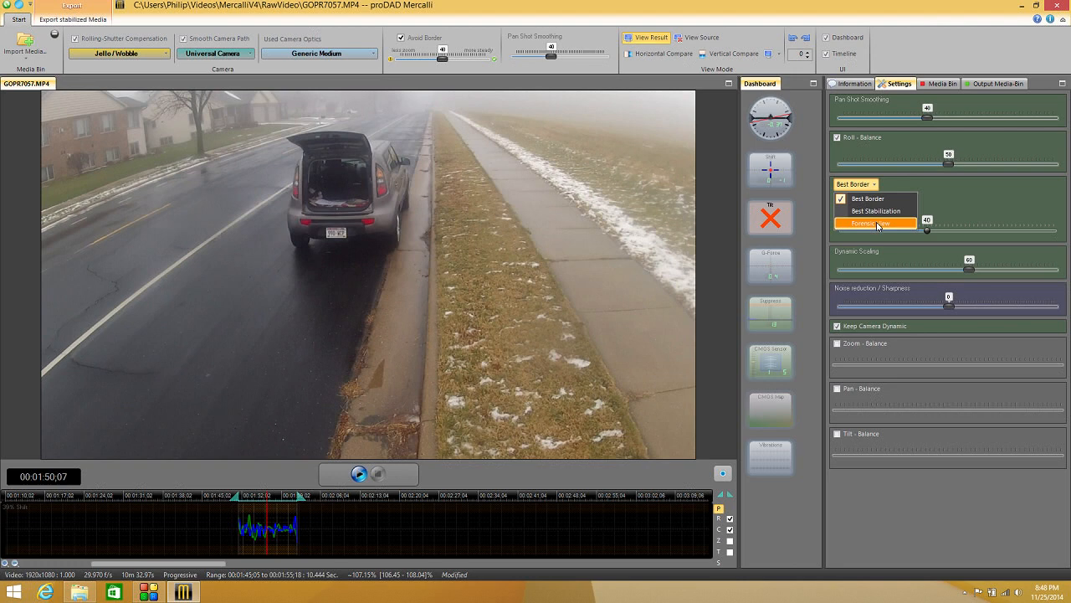
click(877, 225)
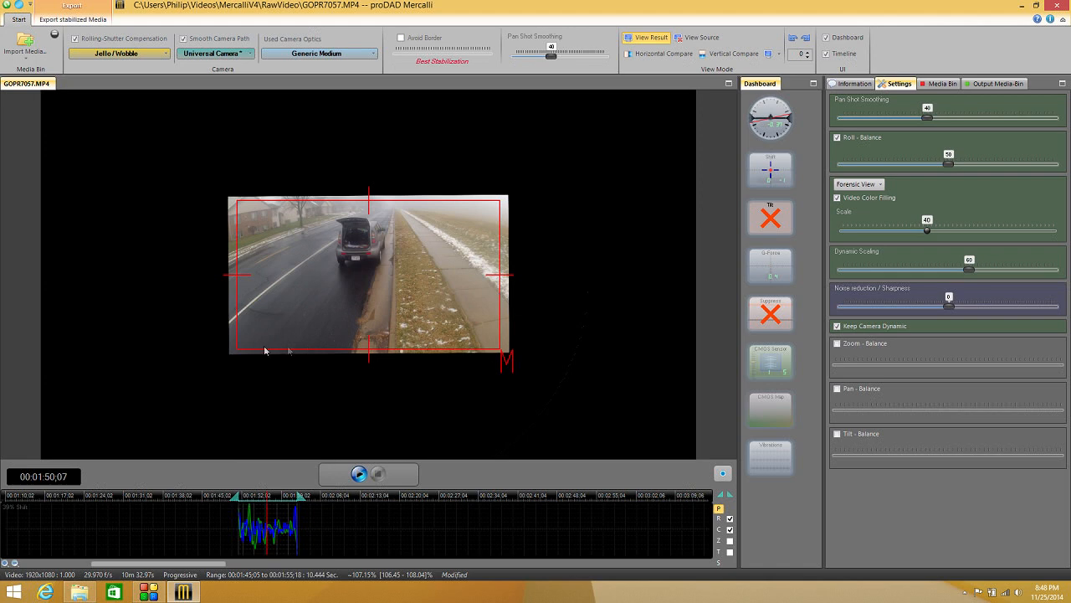
click(355, 474)
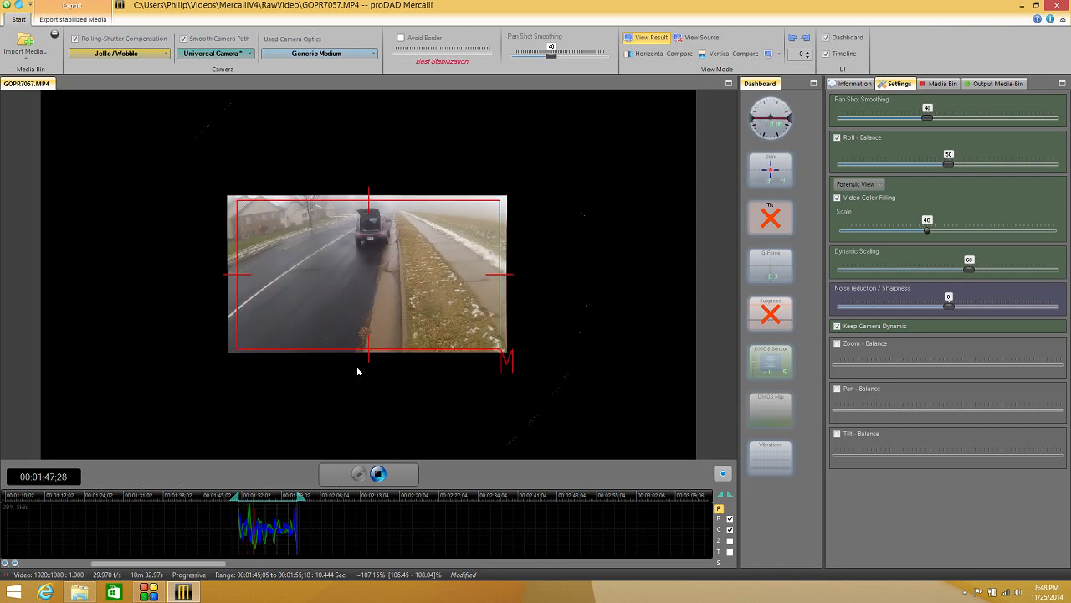
click(866, 185)
click(855, 198)
click(773, 218)
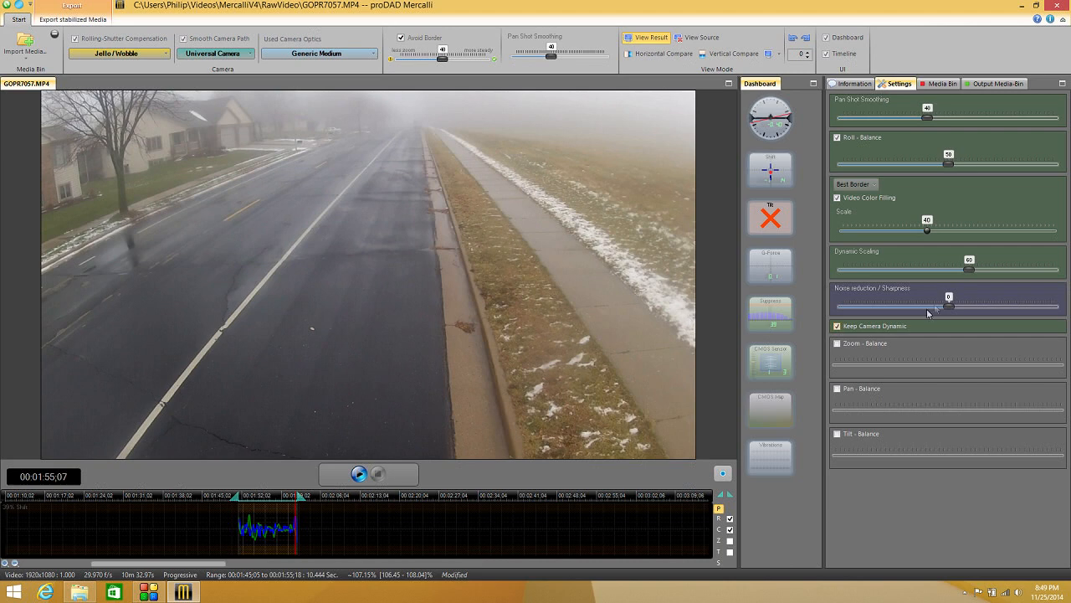
Try the Noise reduction / Sharpness setting towards strong noise reduction and at 100 sharpness, then reset it to 0.
drag(949, 307, 861, 315)
drag(861, 308, 949, 309)
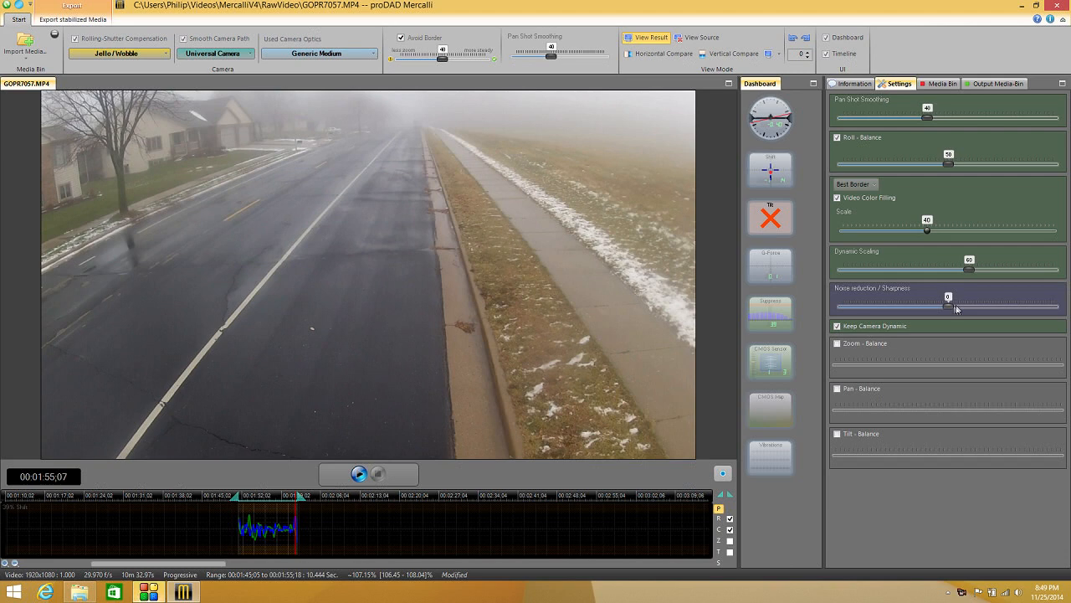
drag(949, 309, 1062, 306)
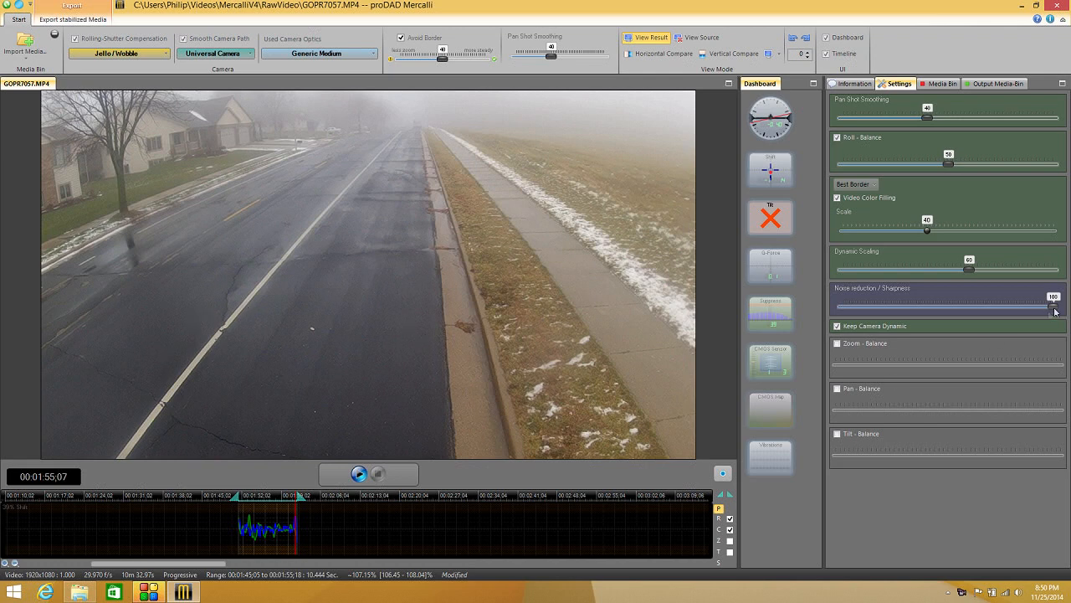
drag(1053, 306, 949, 308)
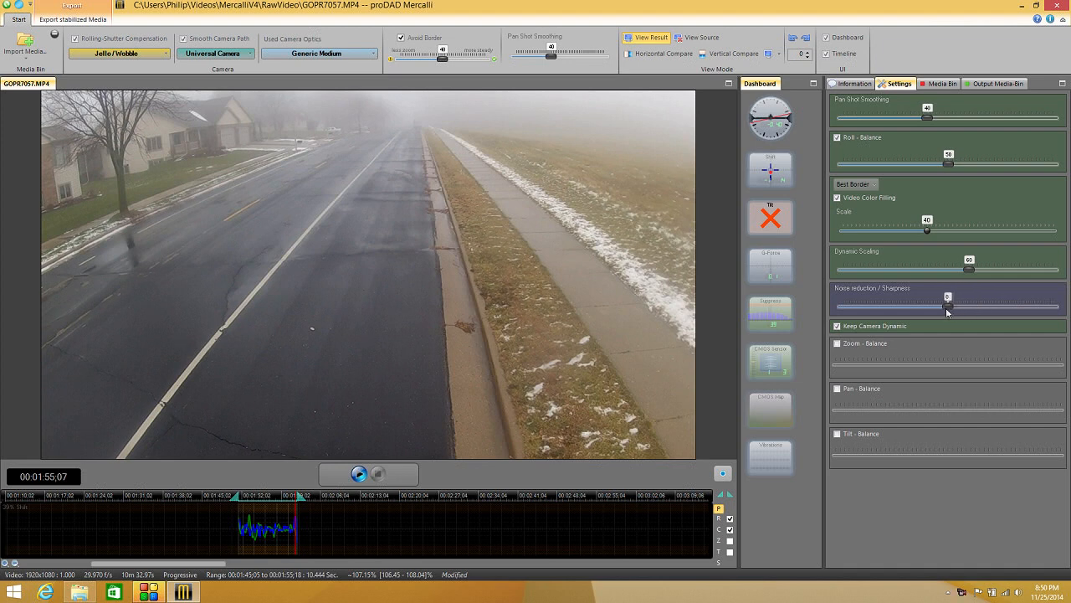
Turn off the Keep Camera Dynamic option for the stabilized clip.
click(838, 327)
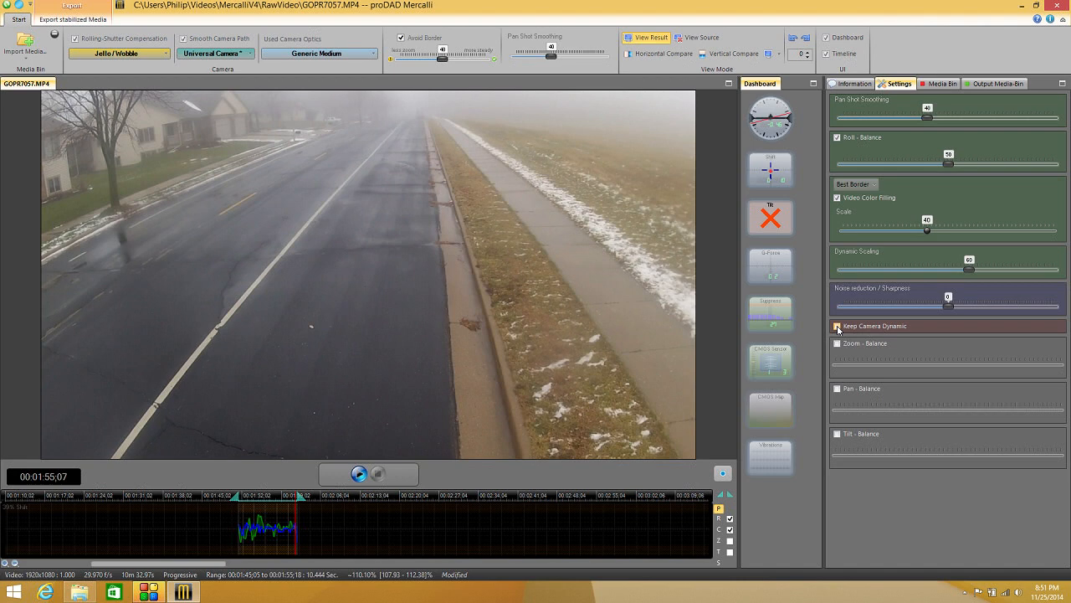
Turn the Keep Camera Dynamic option back on, and import GOPR7058.MP4 from the RawVideo folder.
click(839, 326)
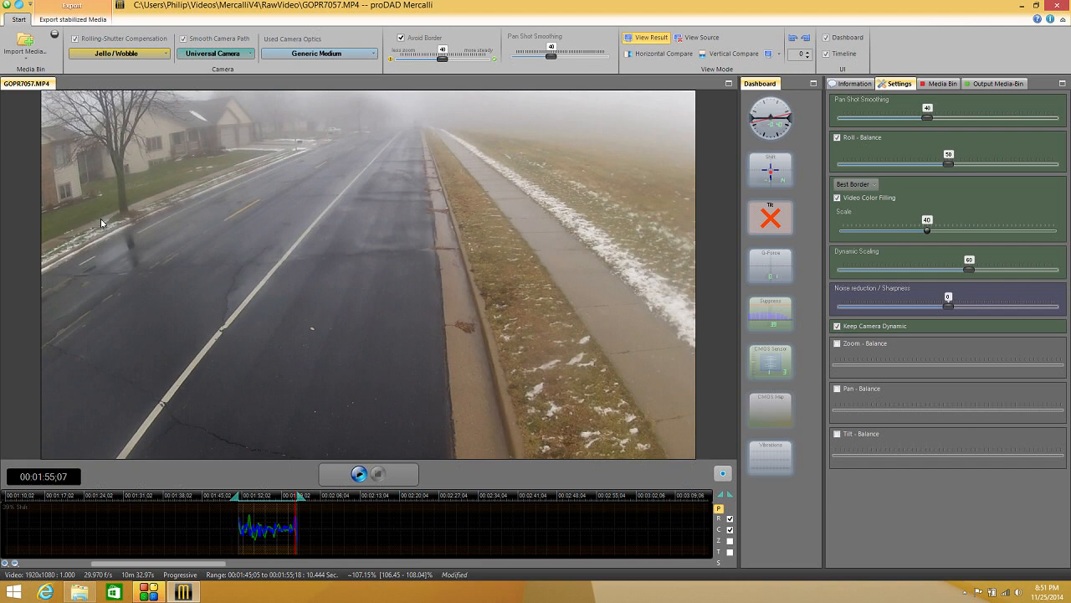
click(25, 41)
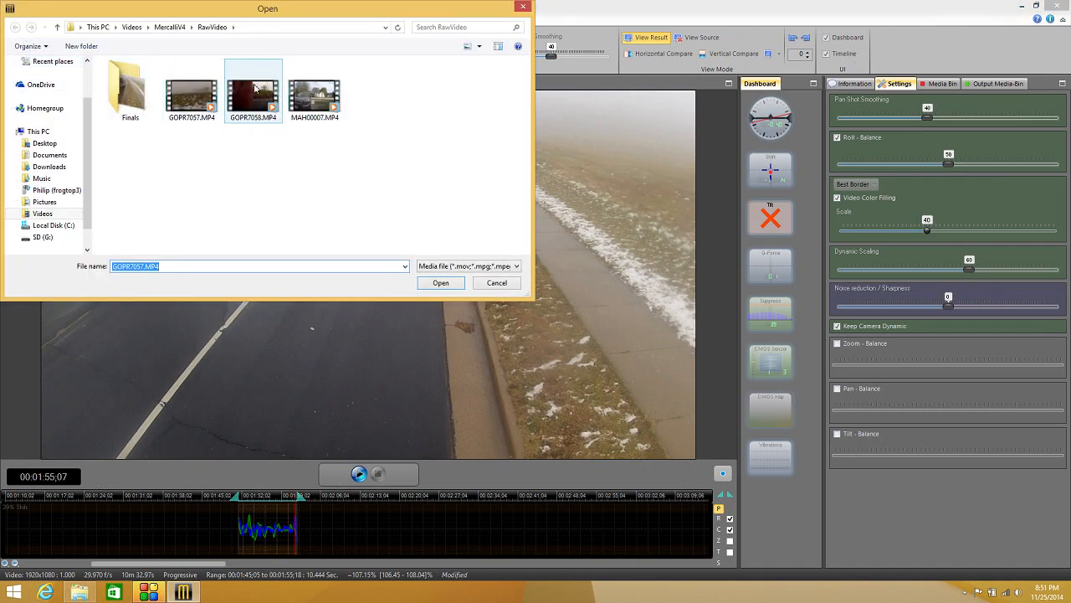
click(254, 92)
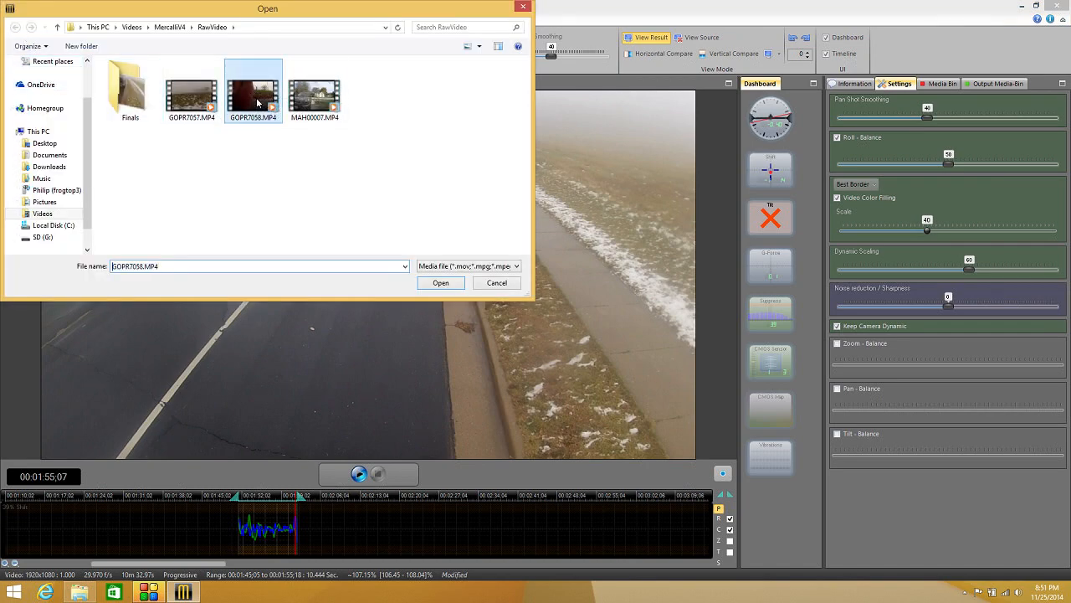
click(441, 283)
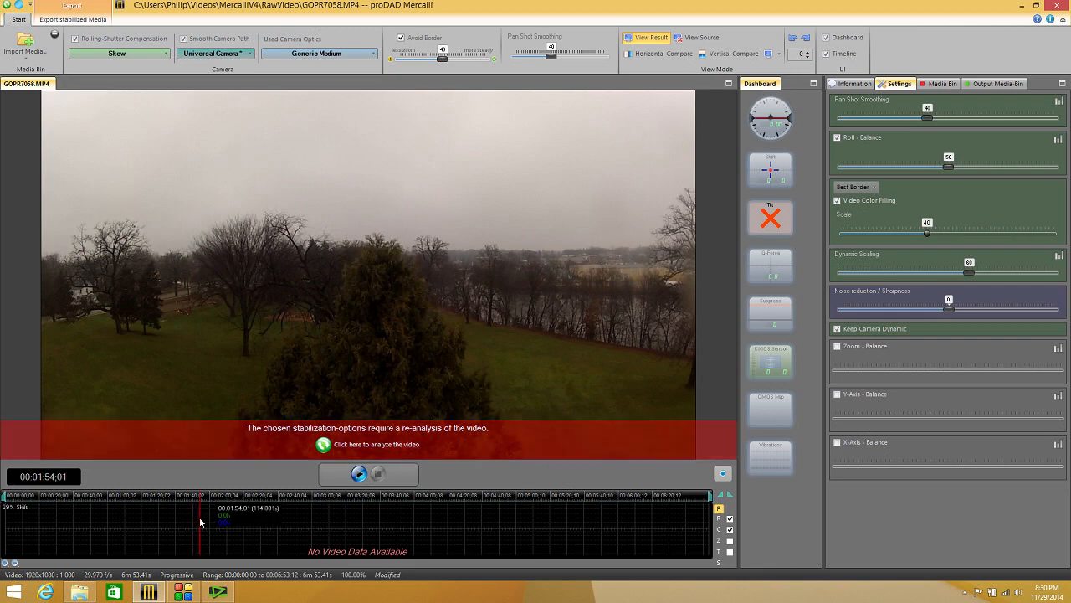
Trim GOPR7058.MP4 to the range from 00:04:29;24 to 00:04:41;27.
click(198, 516)
drag(197, 516, 465, 526)
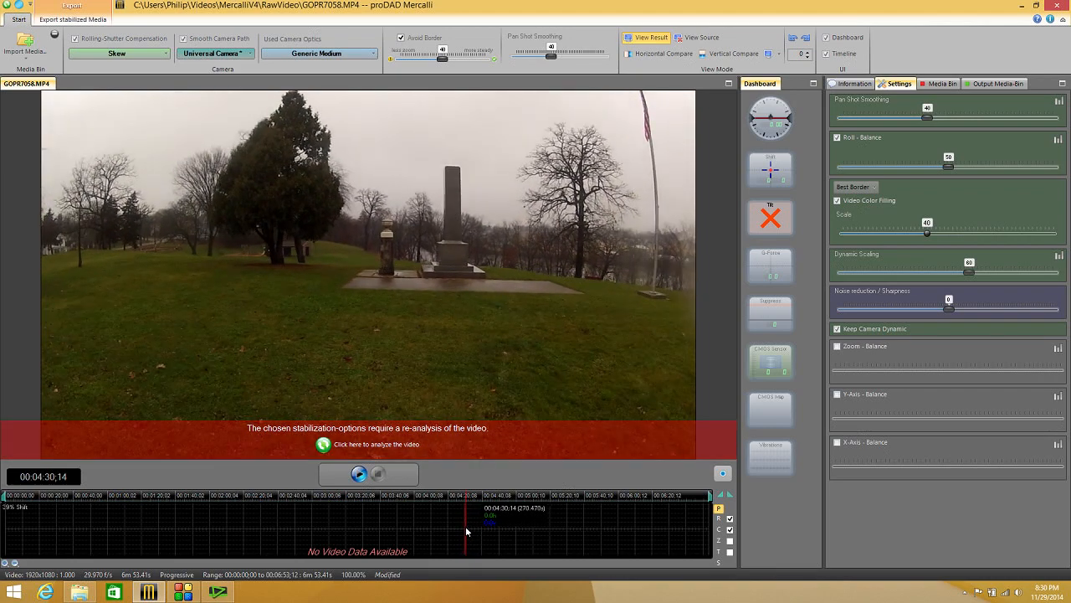
click(467, 528)
drag(467, 527, 488, 522)
click(729, 496)
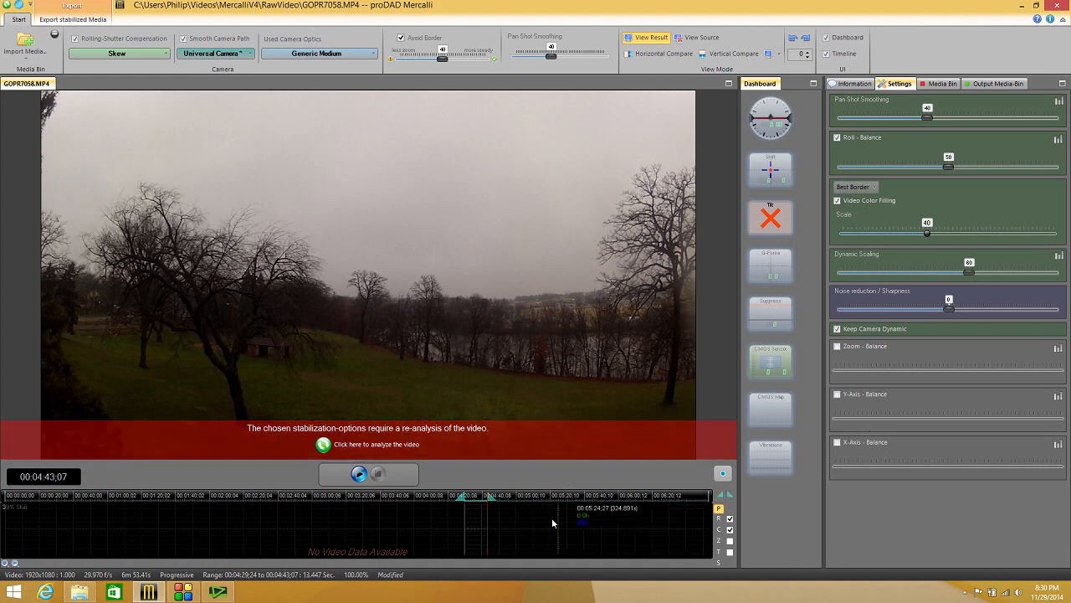
click(486, 523)
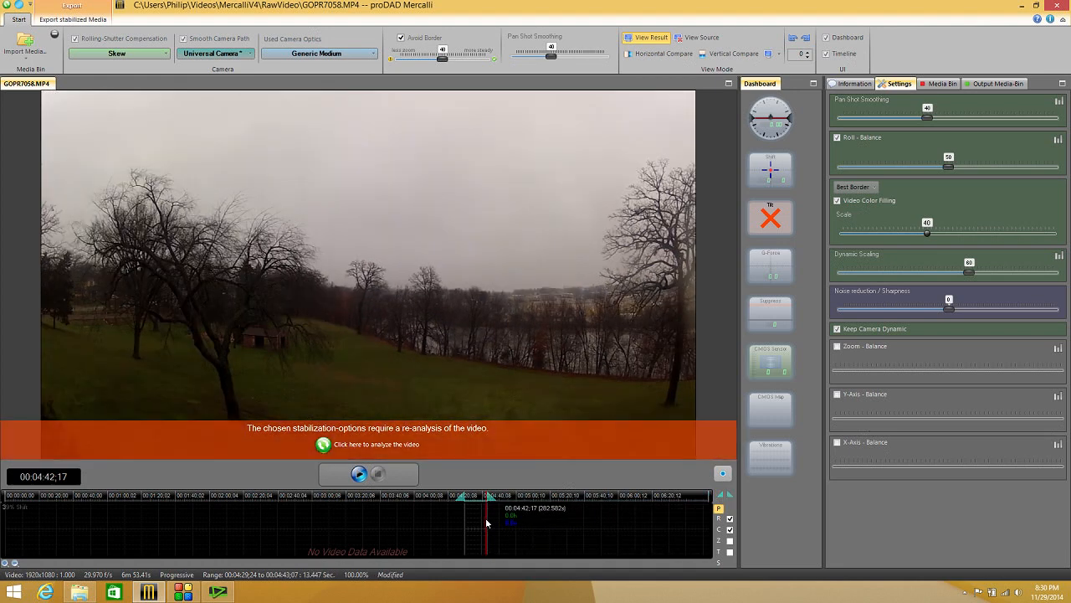
key(o)
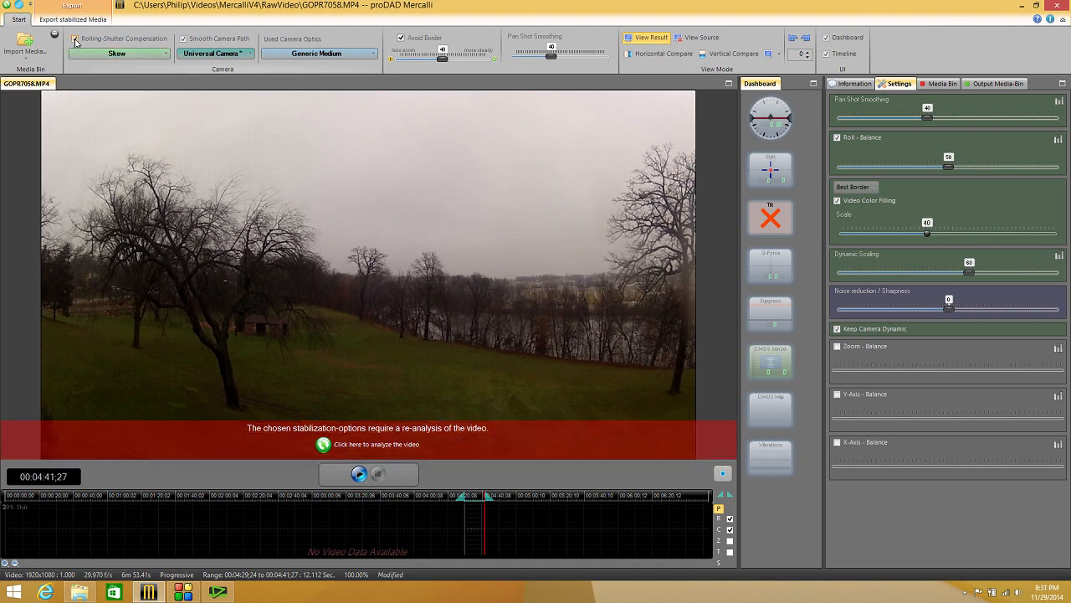
Analyze the trimmed section with rolling-shutter compensation off and GoPro Hero2 1080 wide camera optics, and play the result.
click(76, 40)
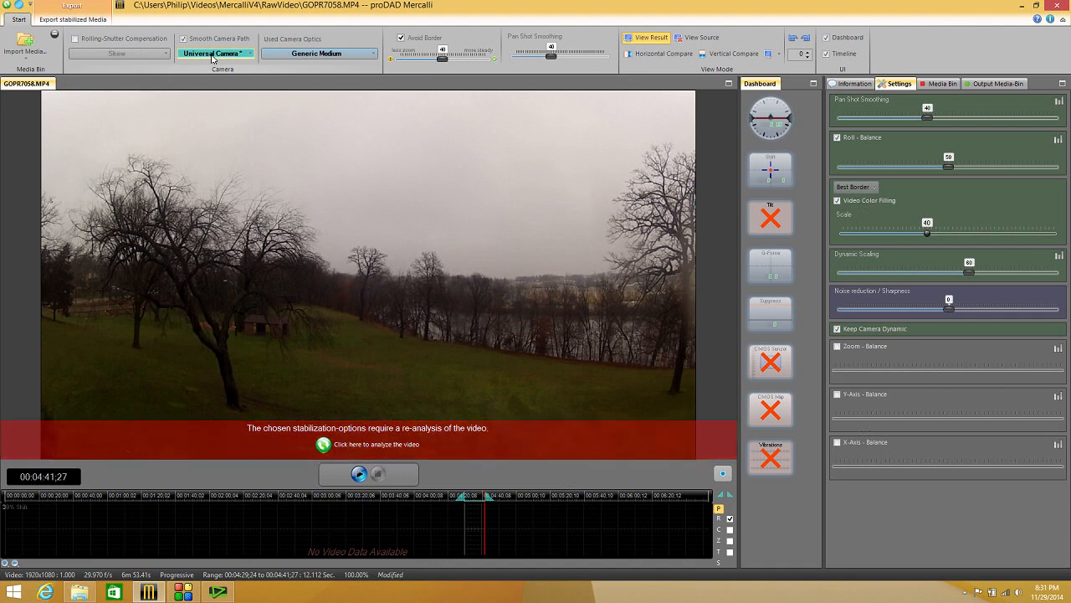
click(292, 55)
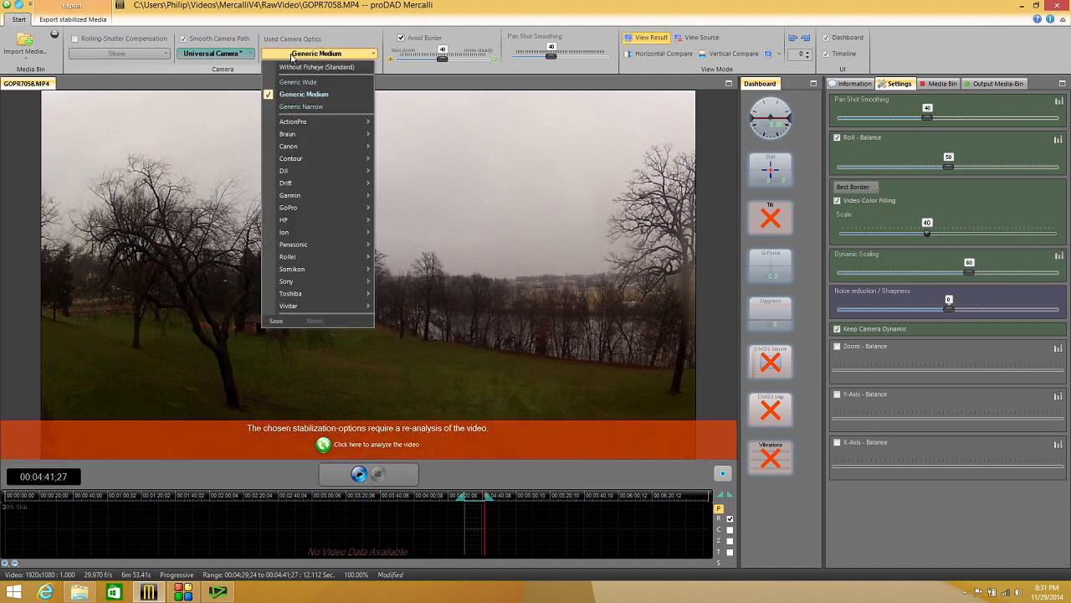
mouse_move(318, 208)
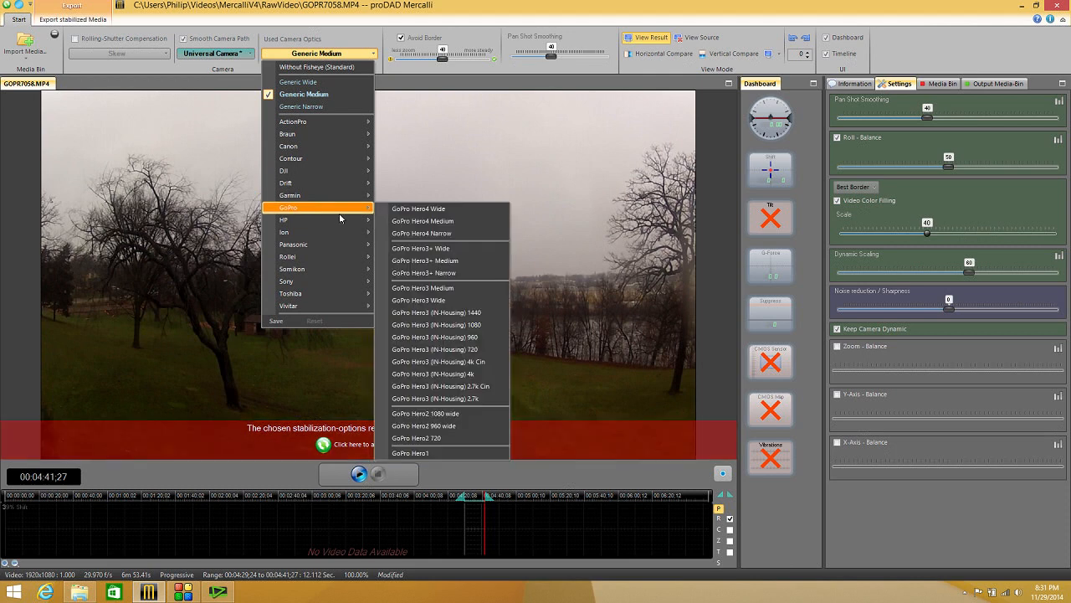
click(468, 416)
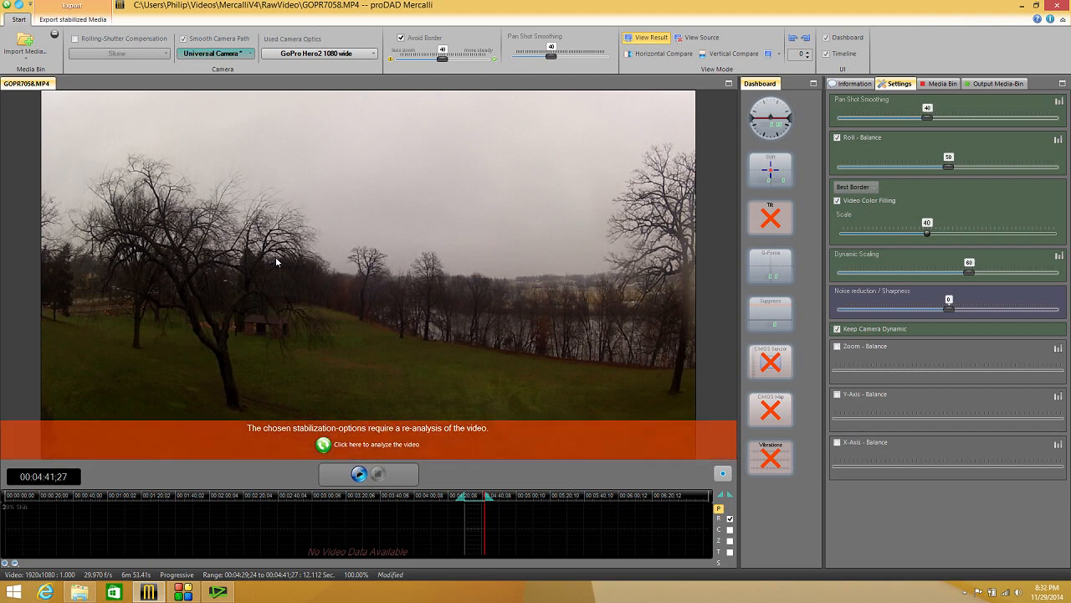
click(345, 443)
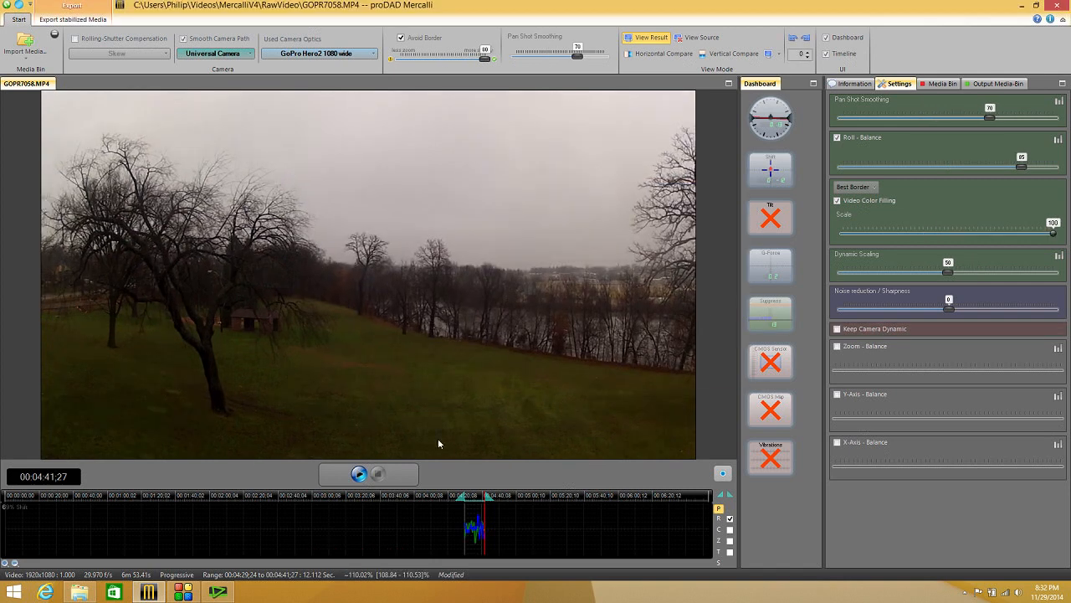
click(359, 475)
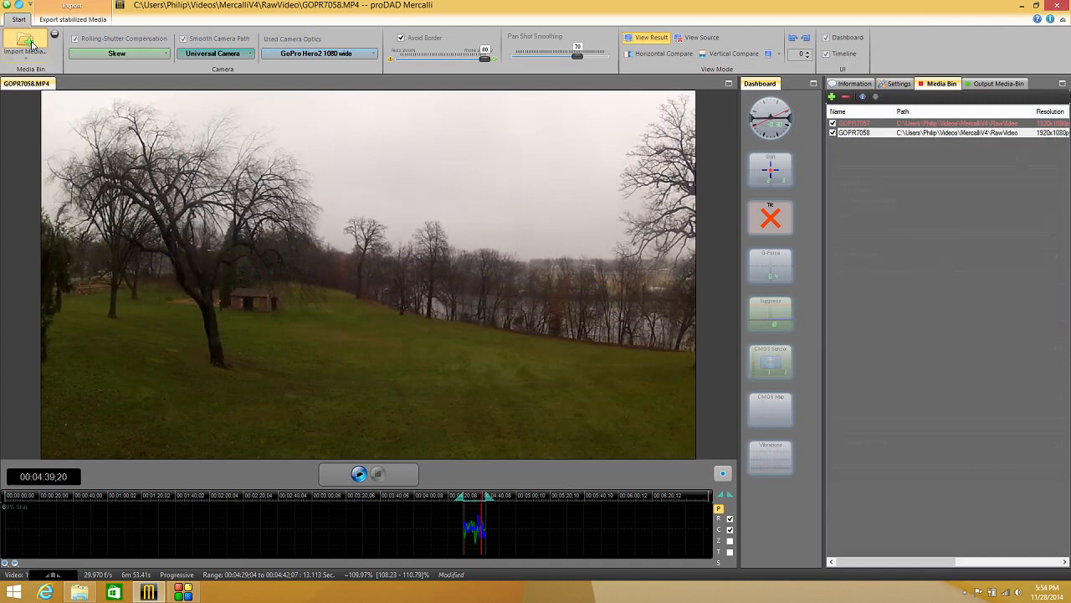
Import MAH00007.MP4 from the RawVideo folder.
click(25, 42)
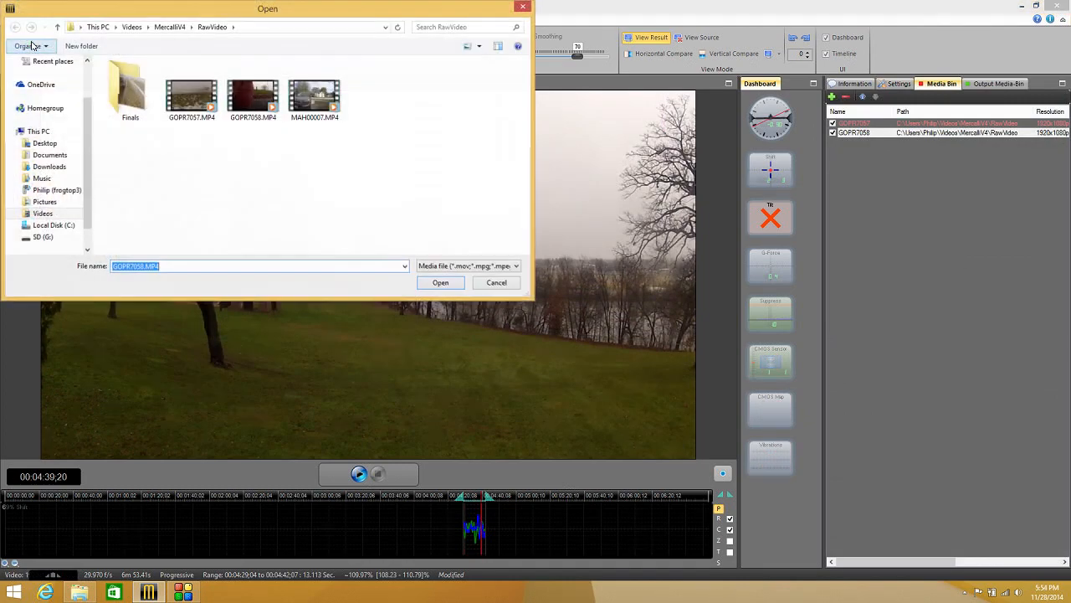
click(314, 103)
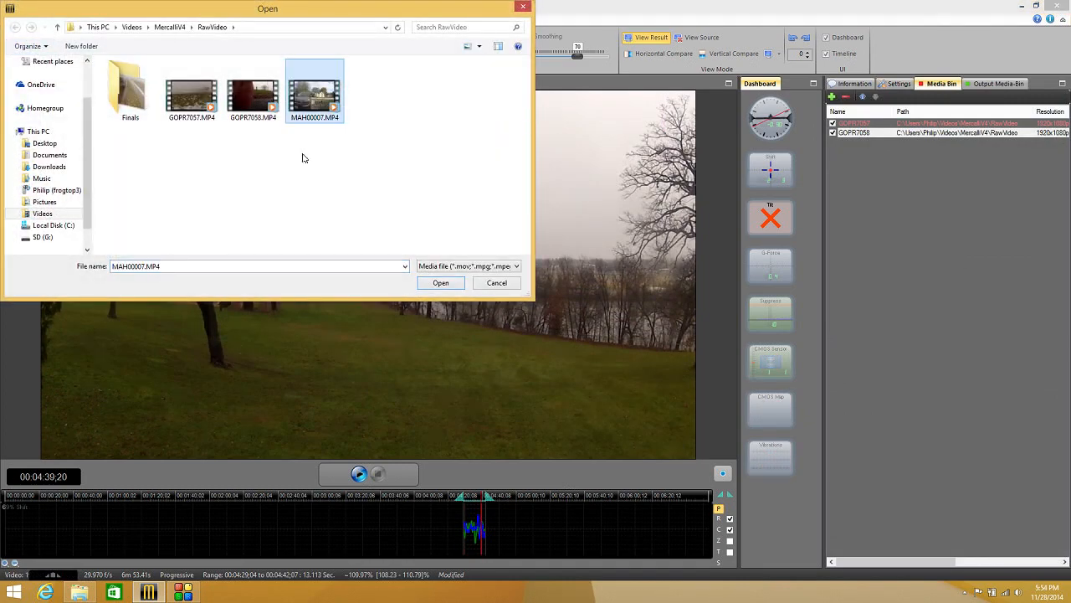
click(441, 283)
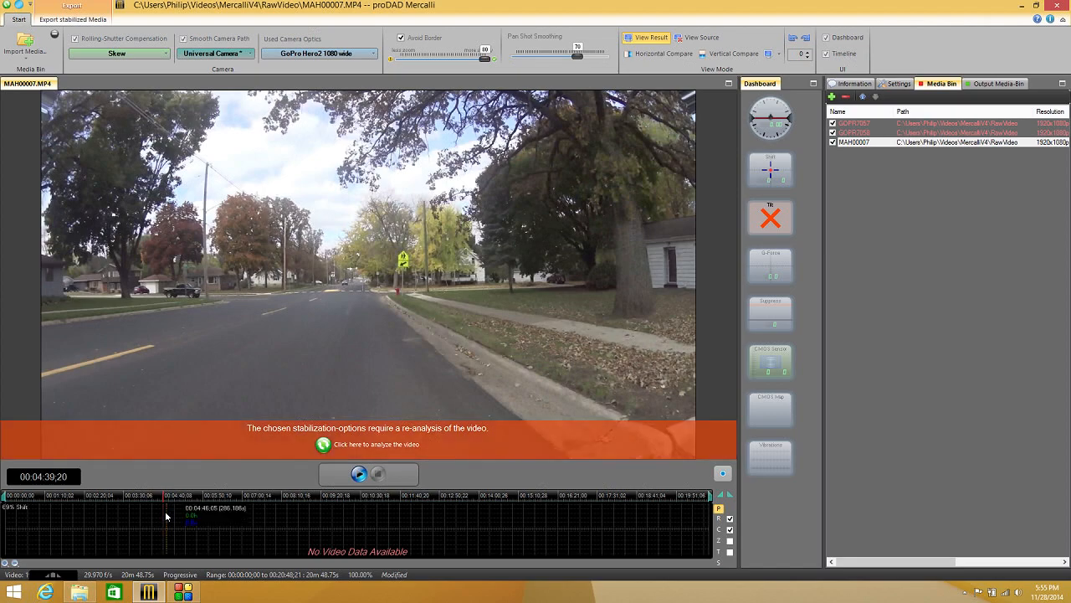
Trim MAH00007.MP4 to the range from 00:06:10;11 to 00:06:28;06, playing the clip to find the out point.
drag(176, 521, 213, 521)
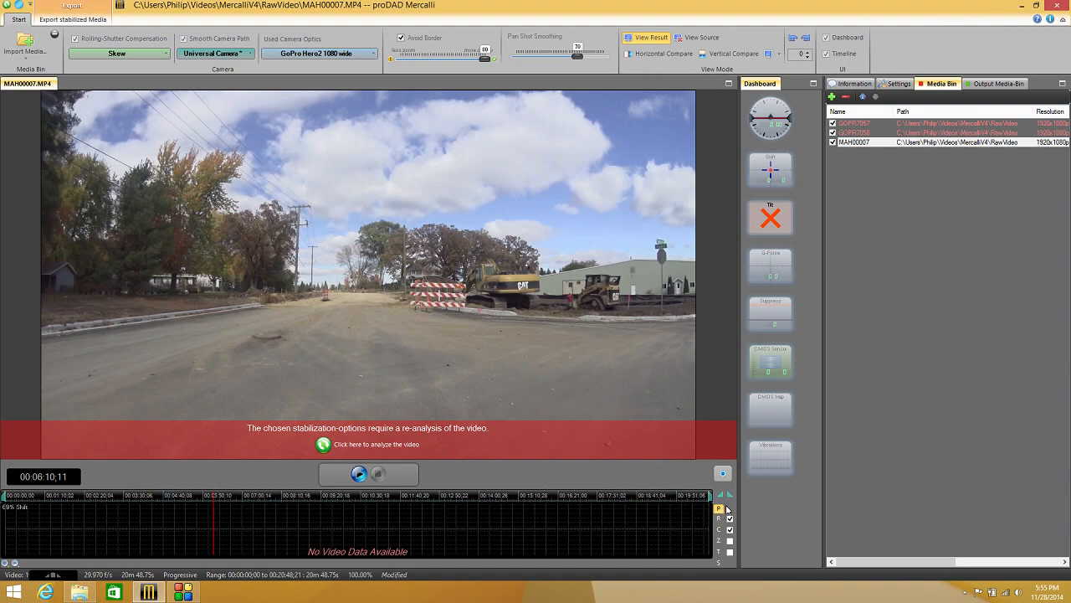
click(721, 494)
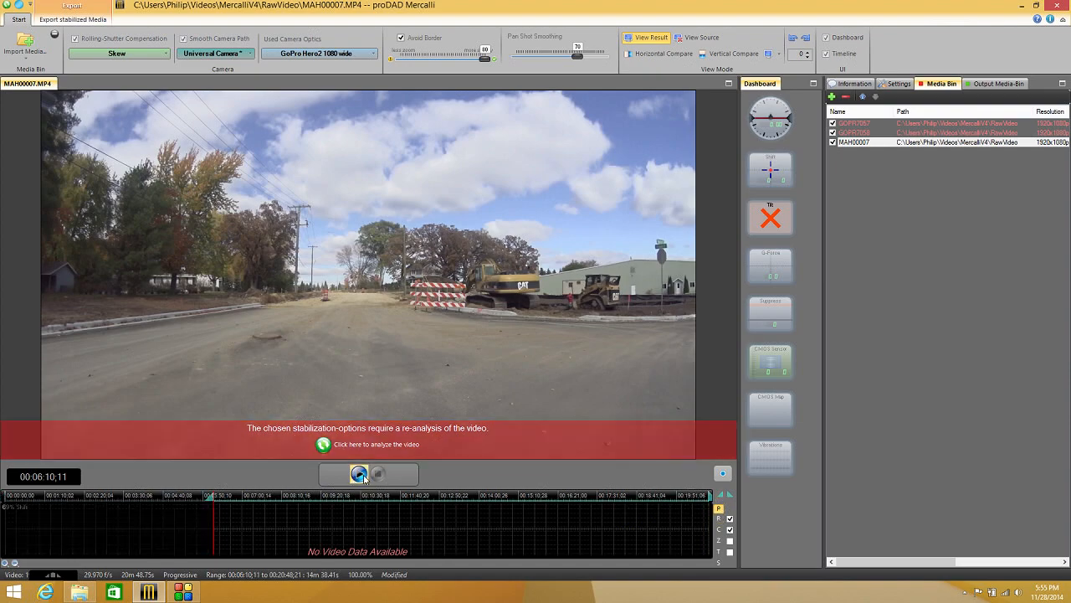
click(359, 475)
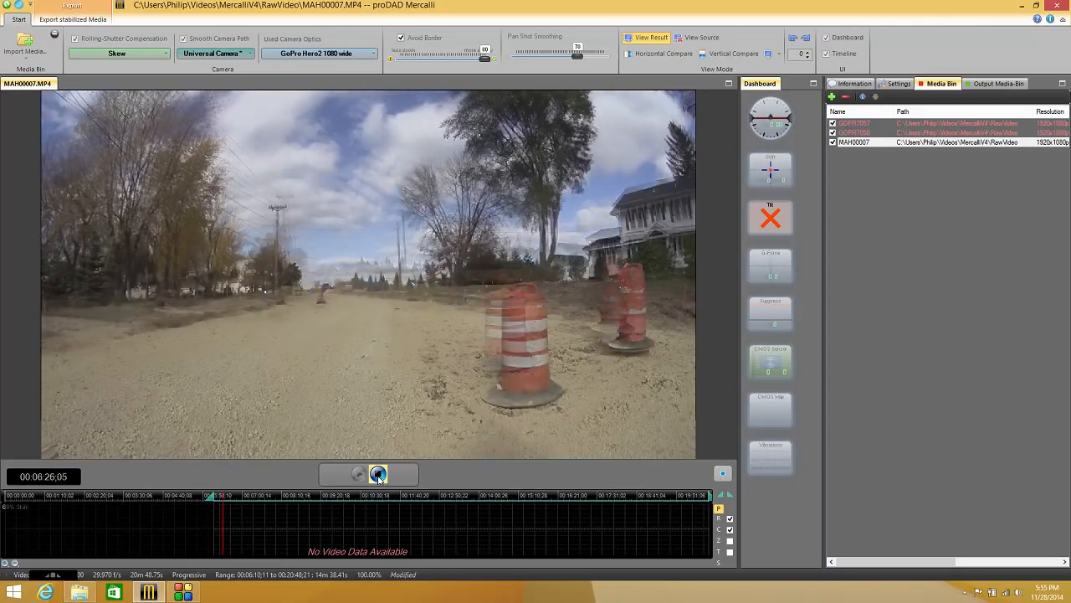
click(379, 476)
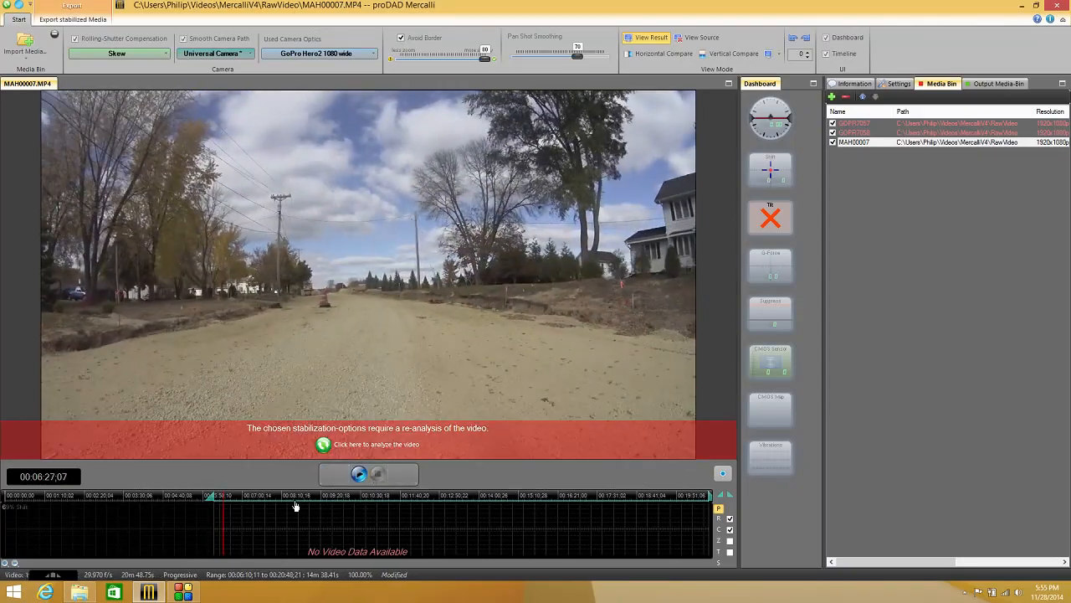
drag(226, 510, 225, 511)
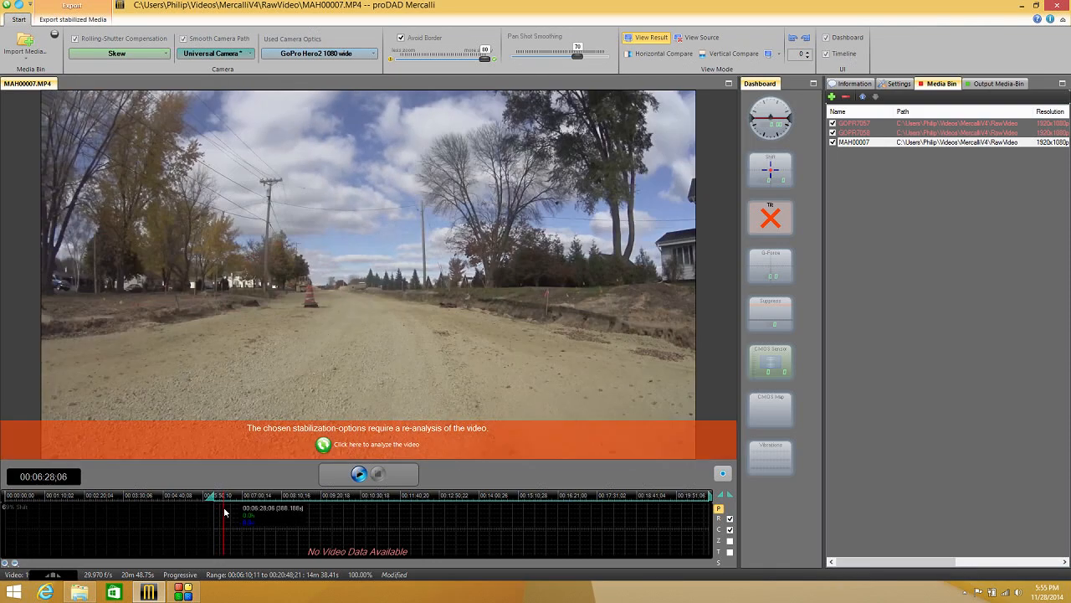
click(729, 495)
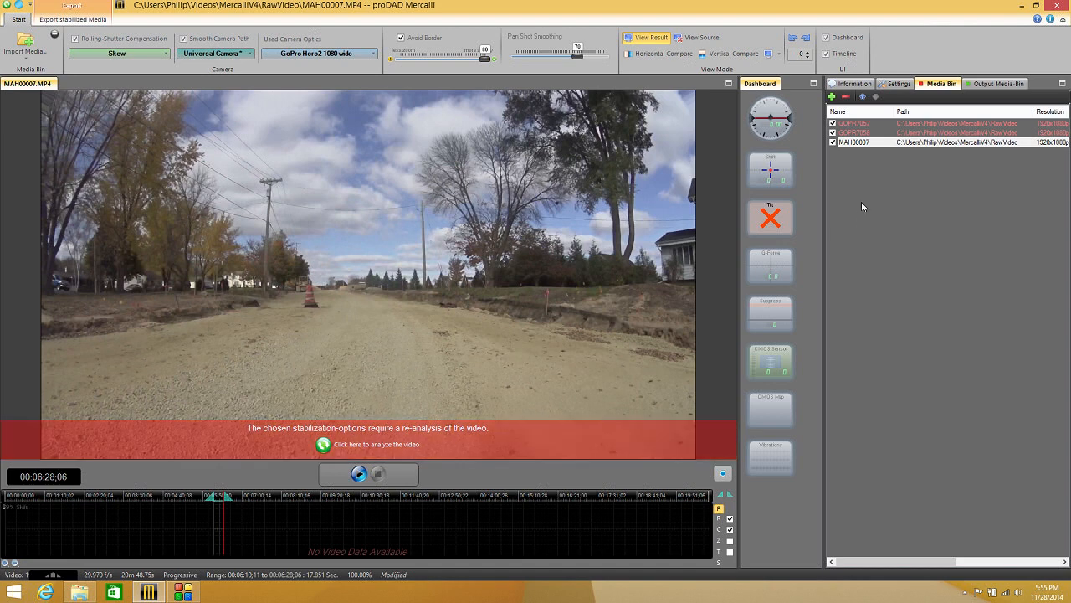
Analyze MAH00007.MP4 with Jello / Wobble (Precise) rolling-shutter compensation and Sony AS100 V camera optics.
click(935, 142)
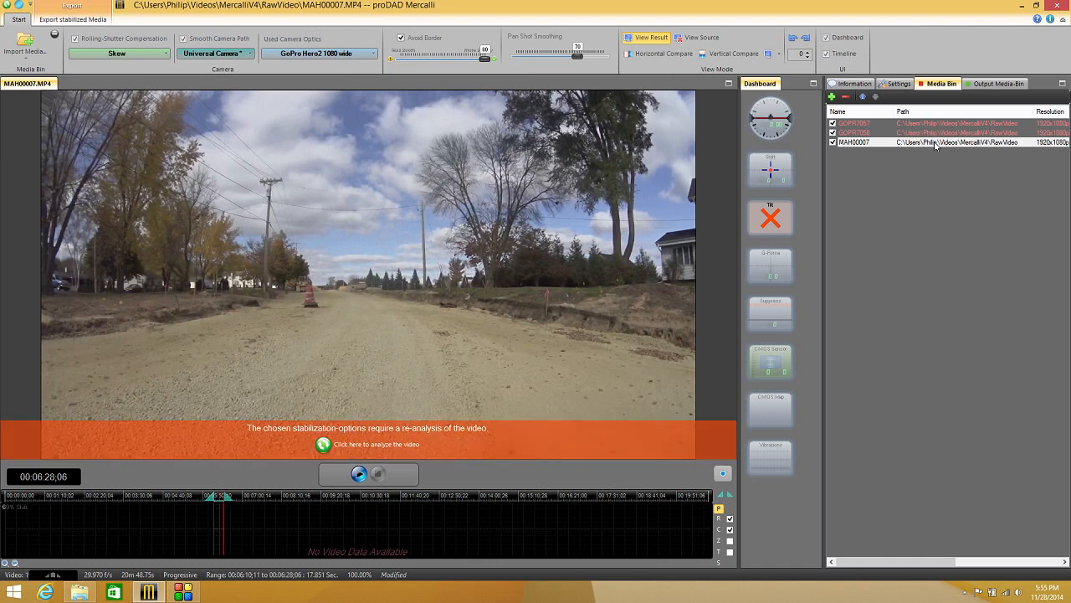
click(898, 84)
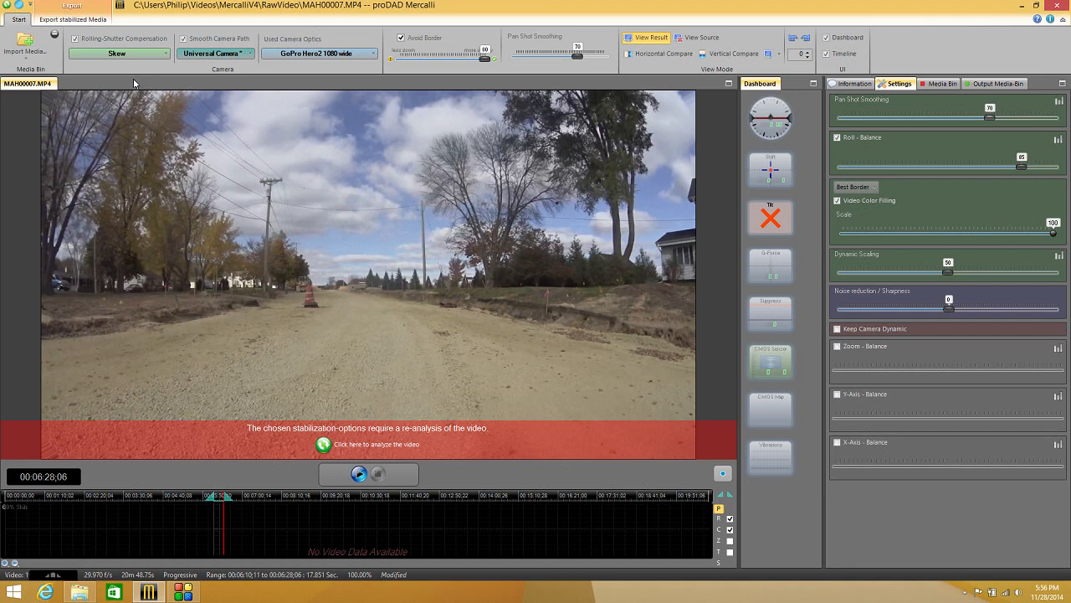
click(121, 54)
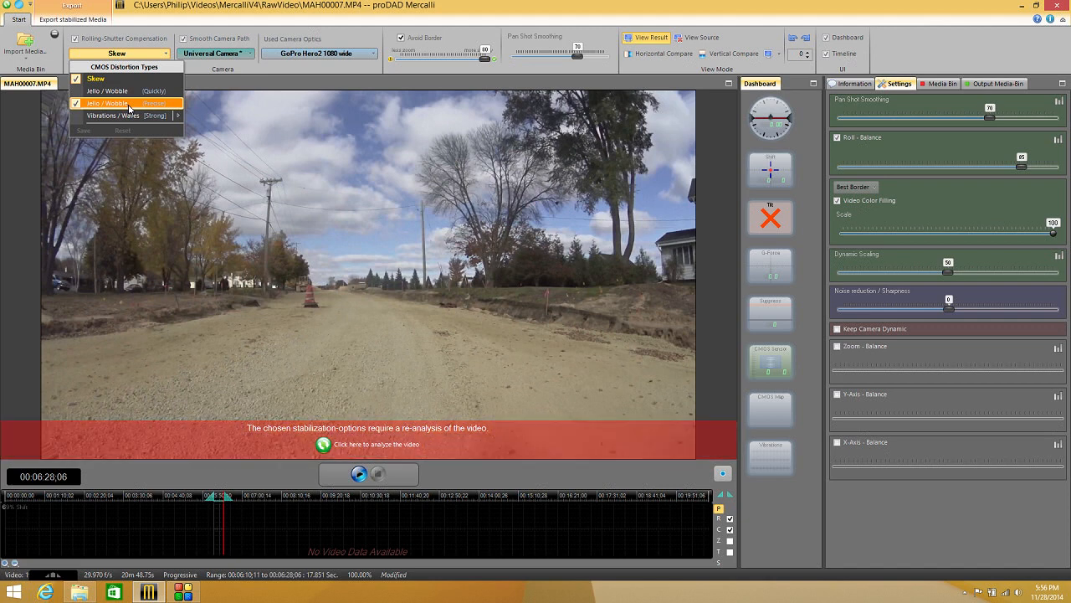
click(129, 107)
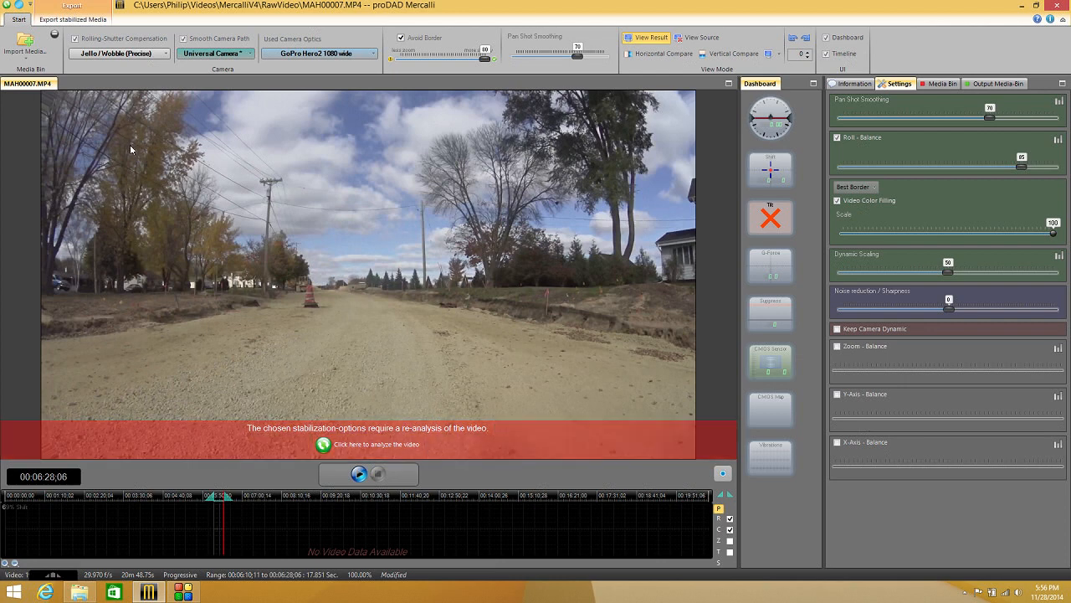
click(294, 57)
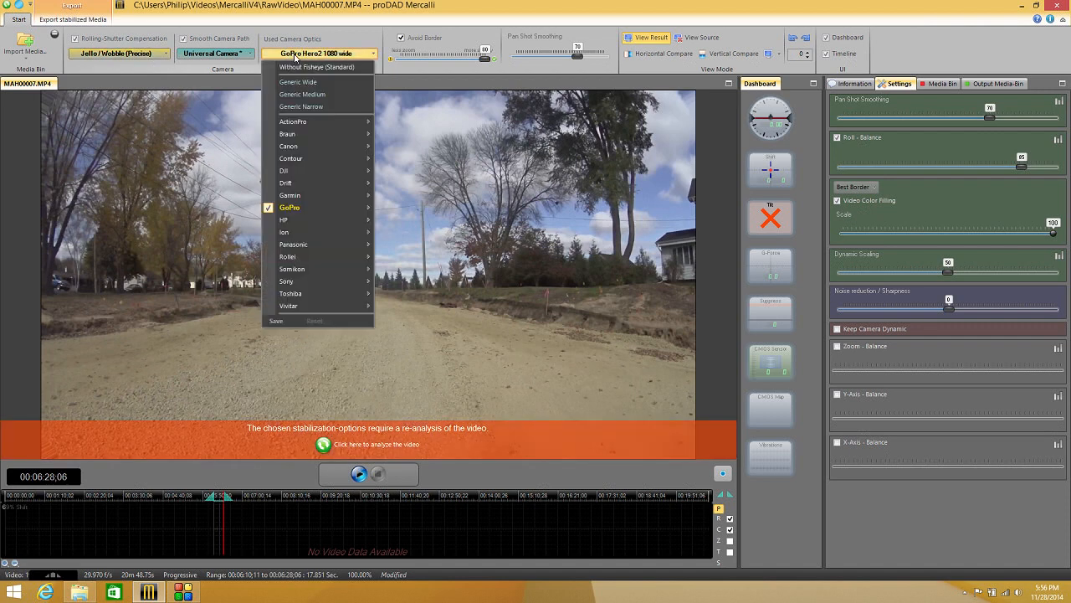
mouse_move(311, 286)
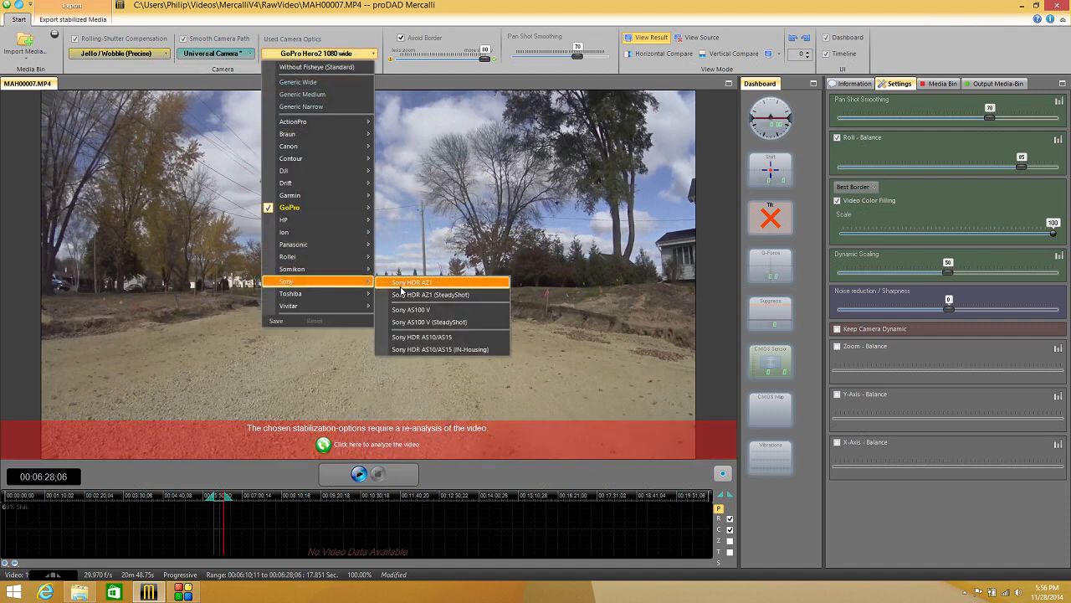
click(418, 310)
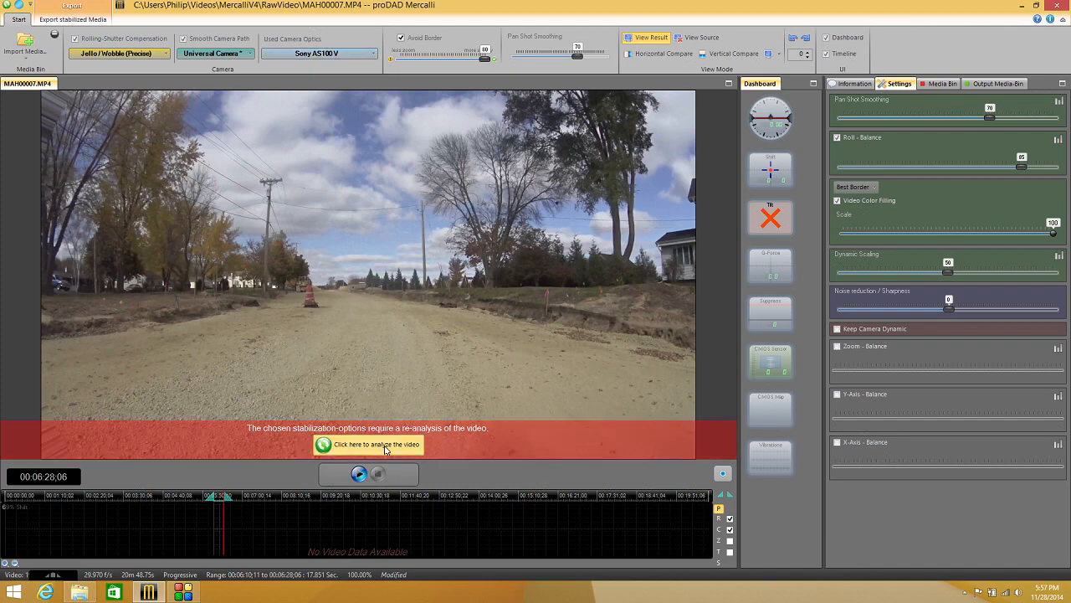
click(385, 450)
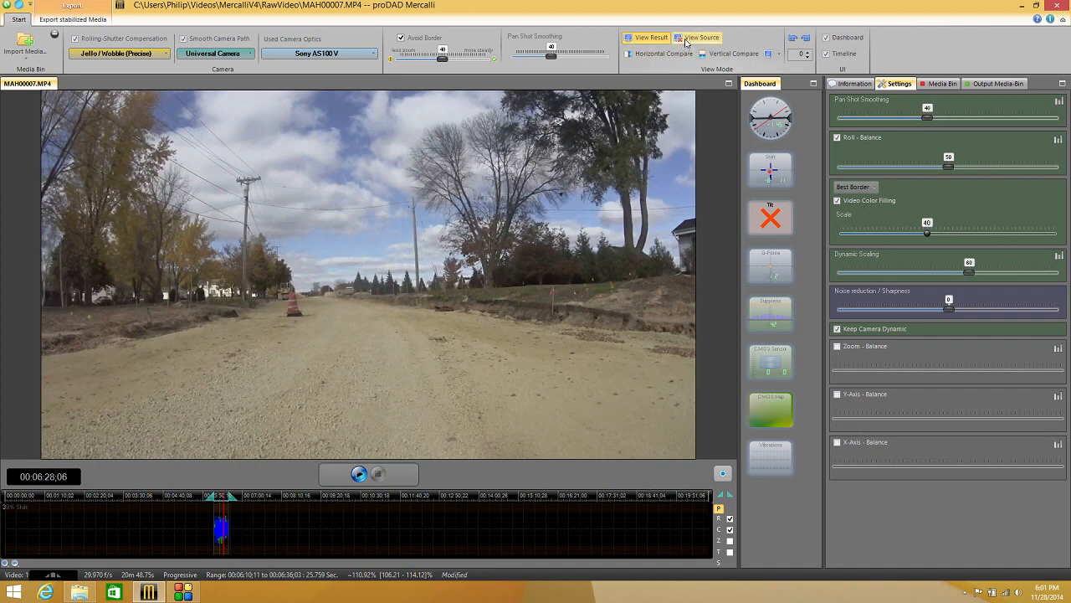
Compare the source and result views twice, and play the stabilized section of MAH00007.MP4 from near its start.
click(690, 38)
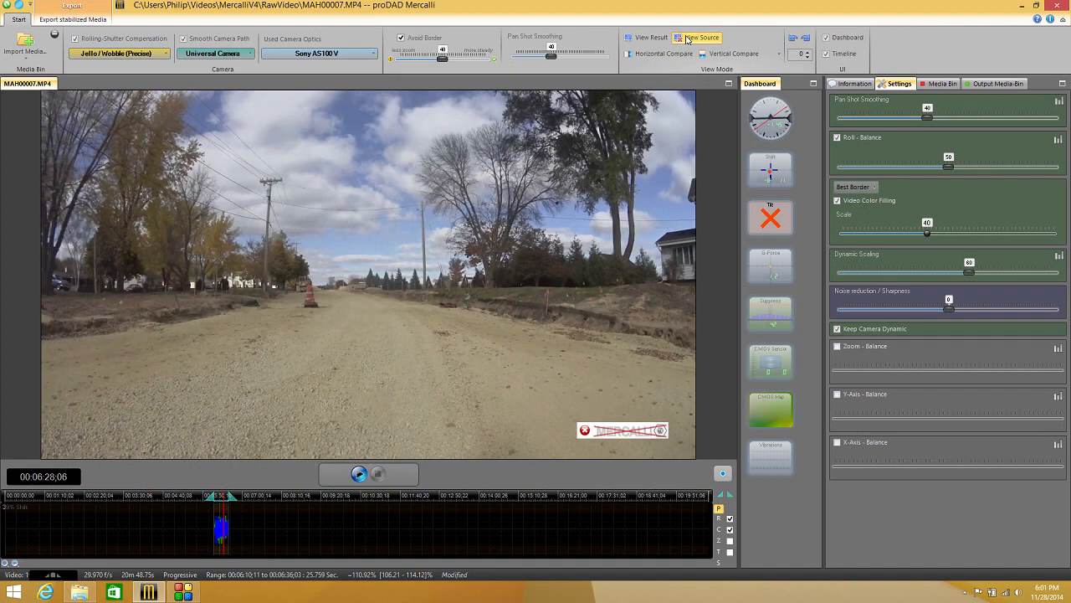
click(655, 39)
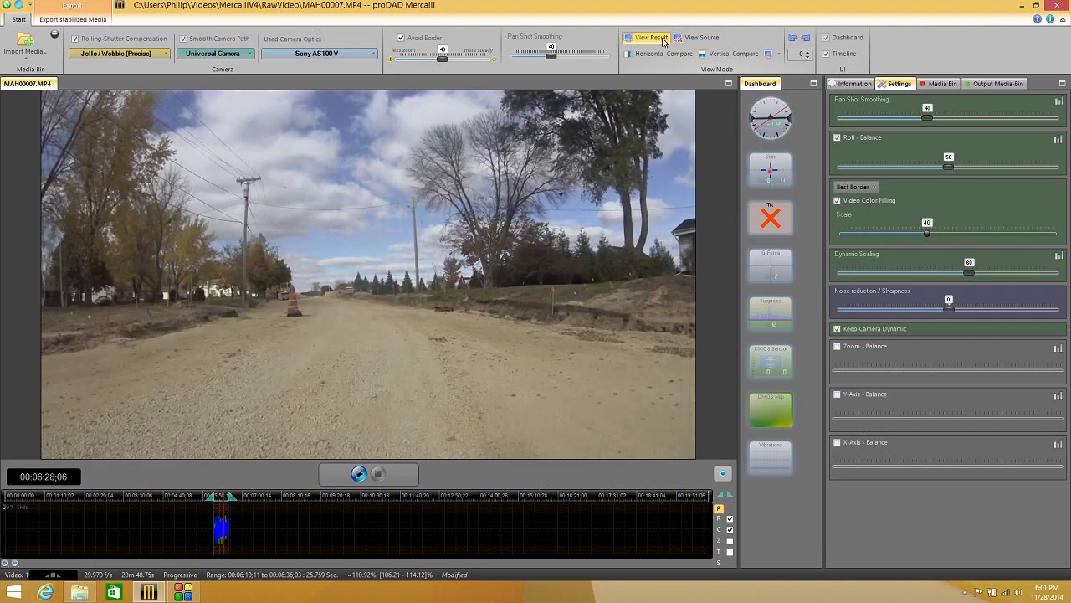
click(691, 39)
click(655, 39)
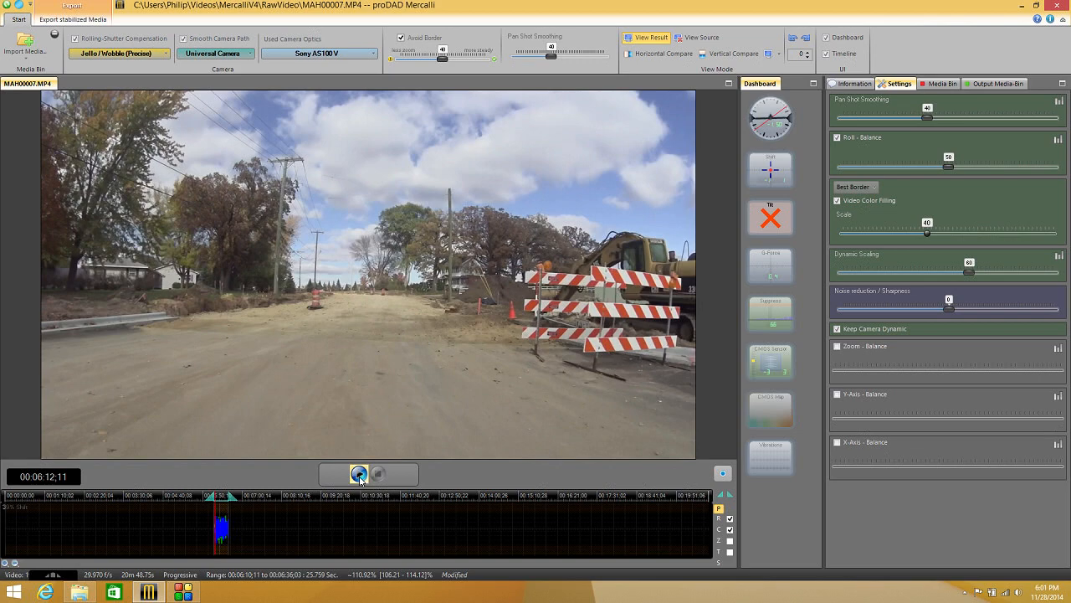
click(359, 476)
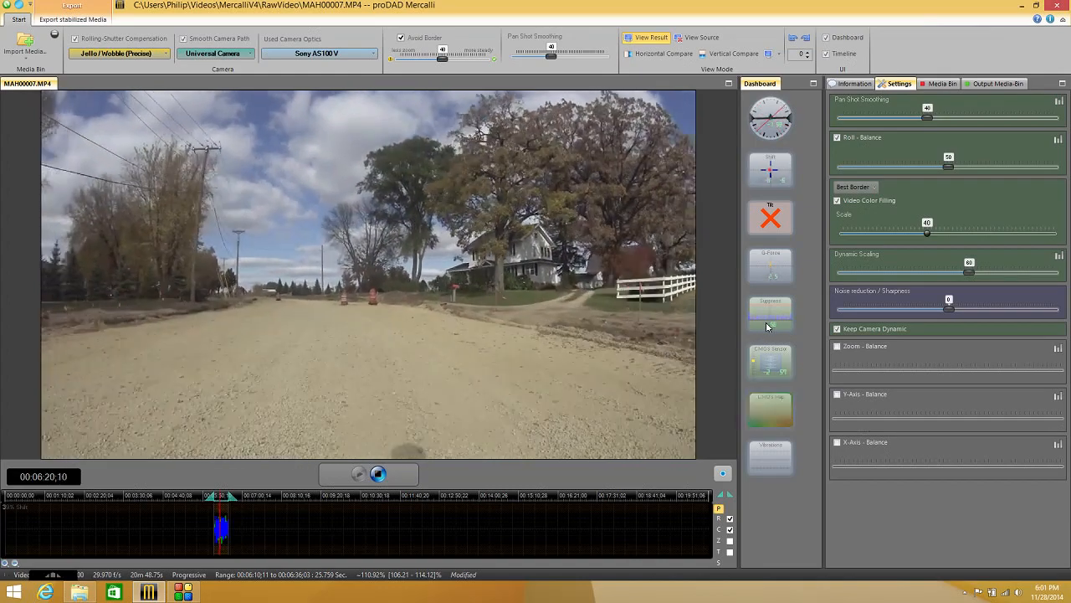
Set the Avoid Border value for MAH00007.MP4 to 41 and play the stabilized section.
key(space)
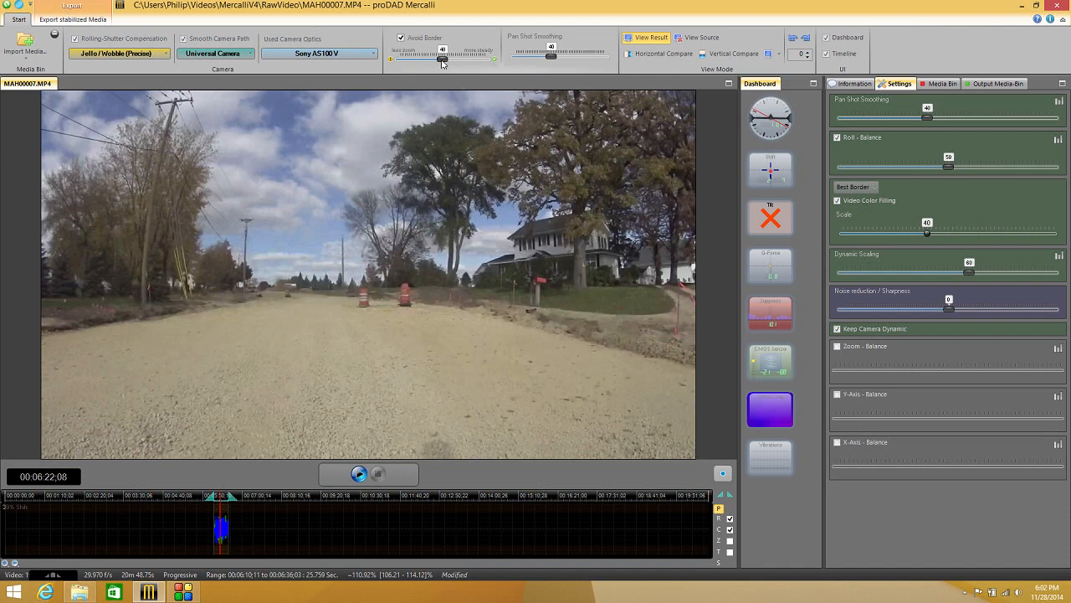
drag(442, 63, 445, 64)
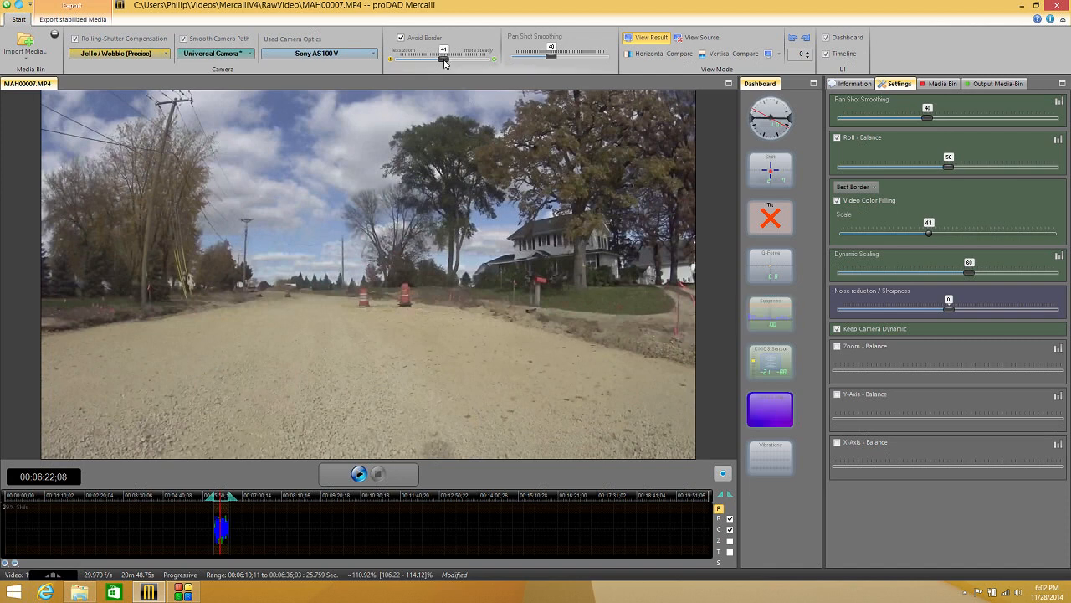
click(360, 475)
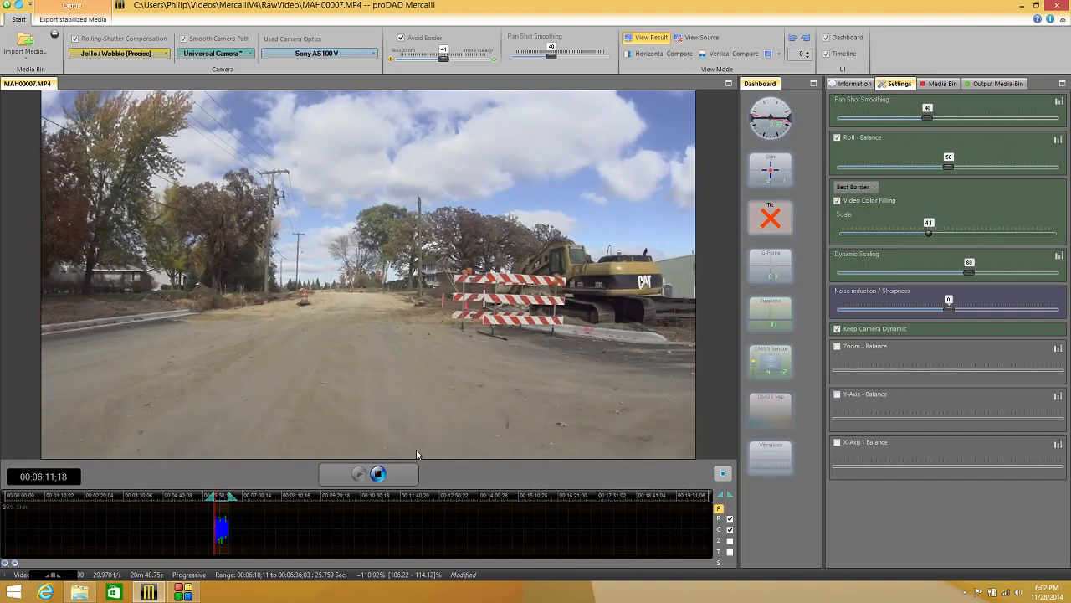
click(378, 475)
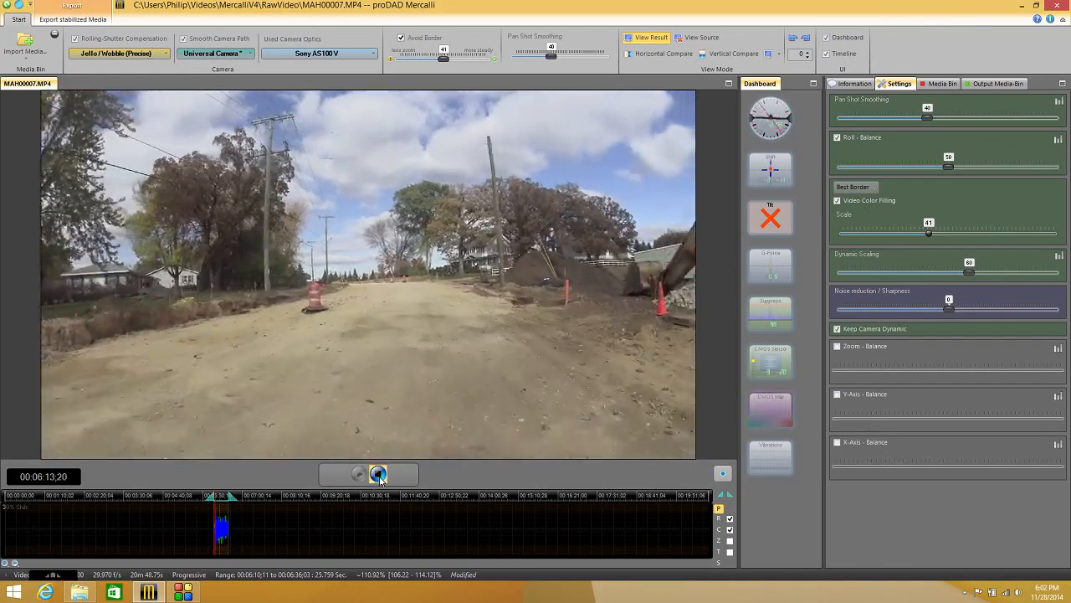
Reduce the Avoid Border value for MAH00007.MP4 to 13 for less zoom.
click(5, 563)
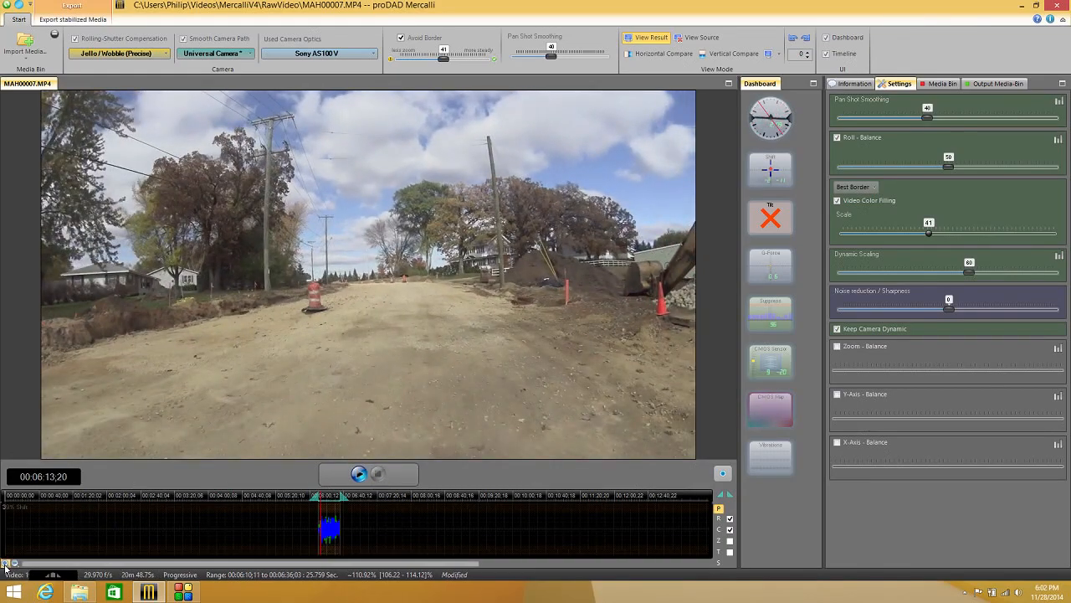
click(5, 563)
click(5, 564)
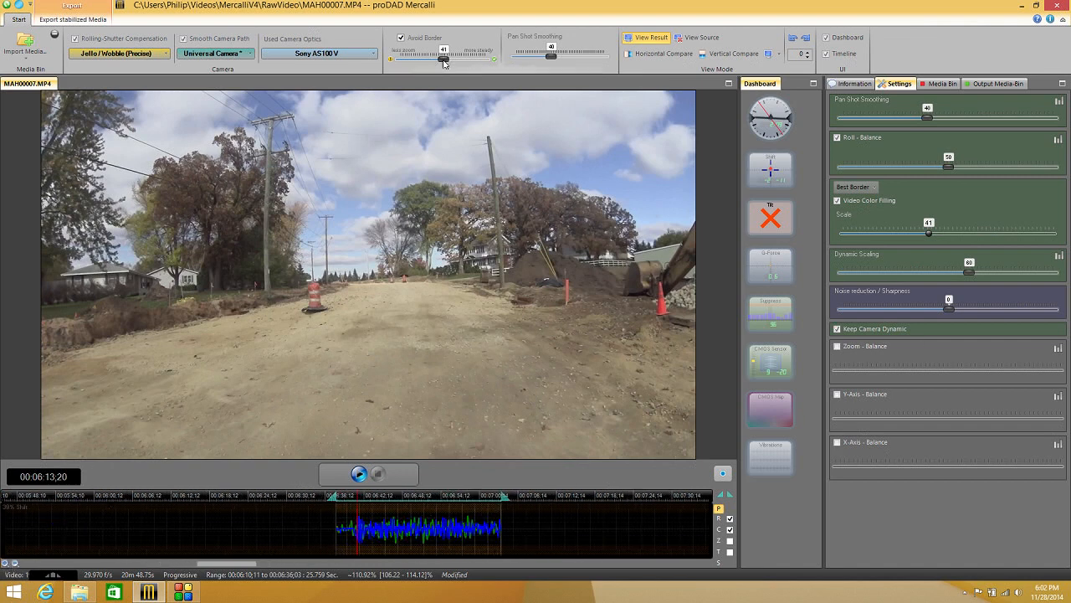
drag(443, 61, 414, 61)
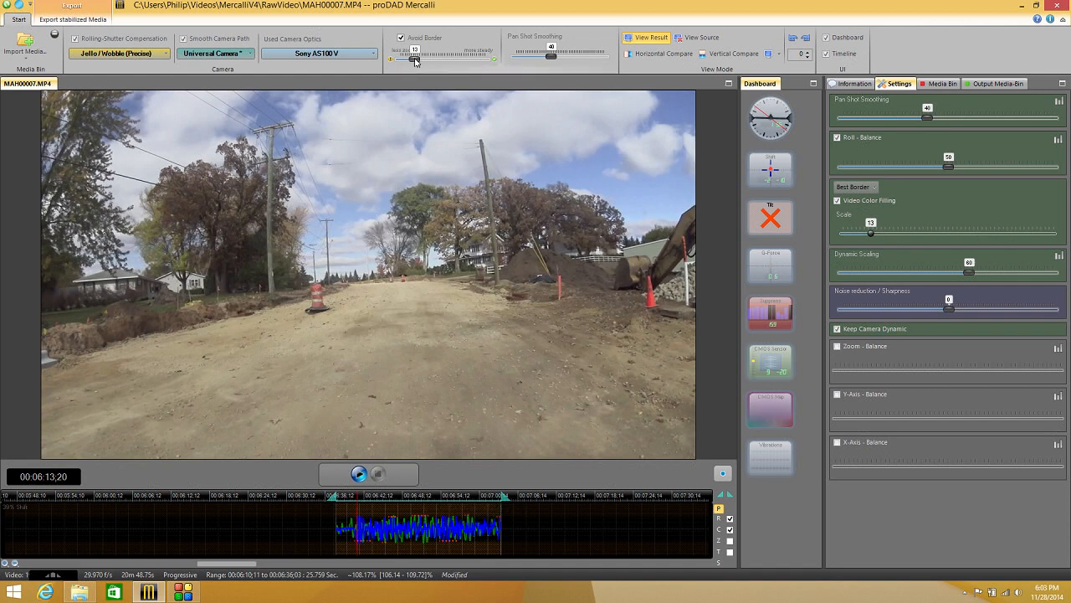
Raise the Avoid Border value for MAH00007.MP4 to 43 and play the stabilized section.
drag(415, 61, 448, 62)
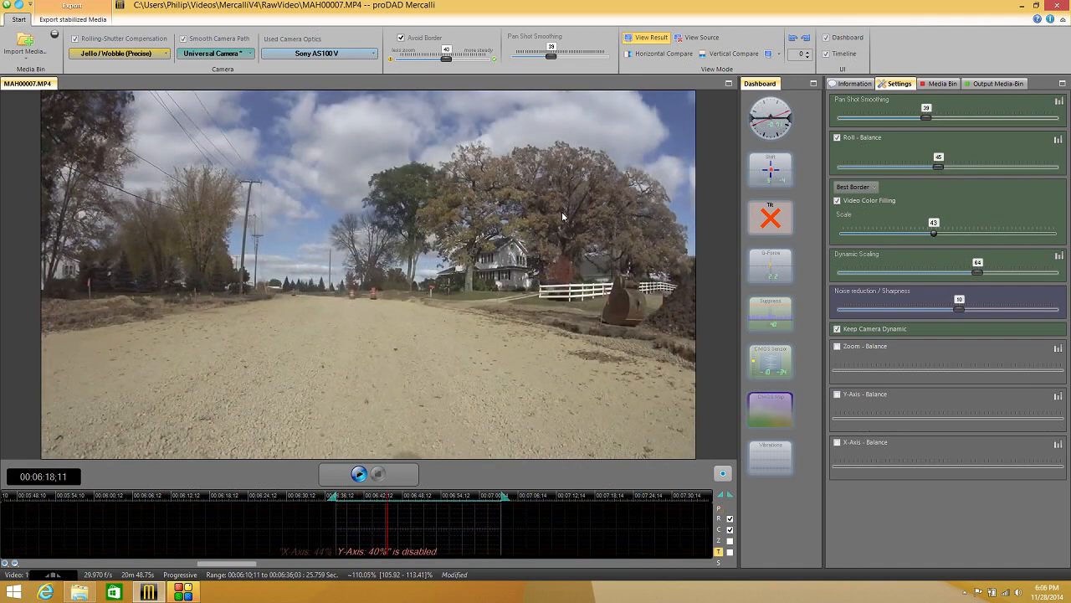
click(358, 474)
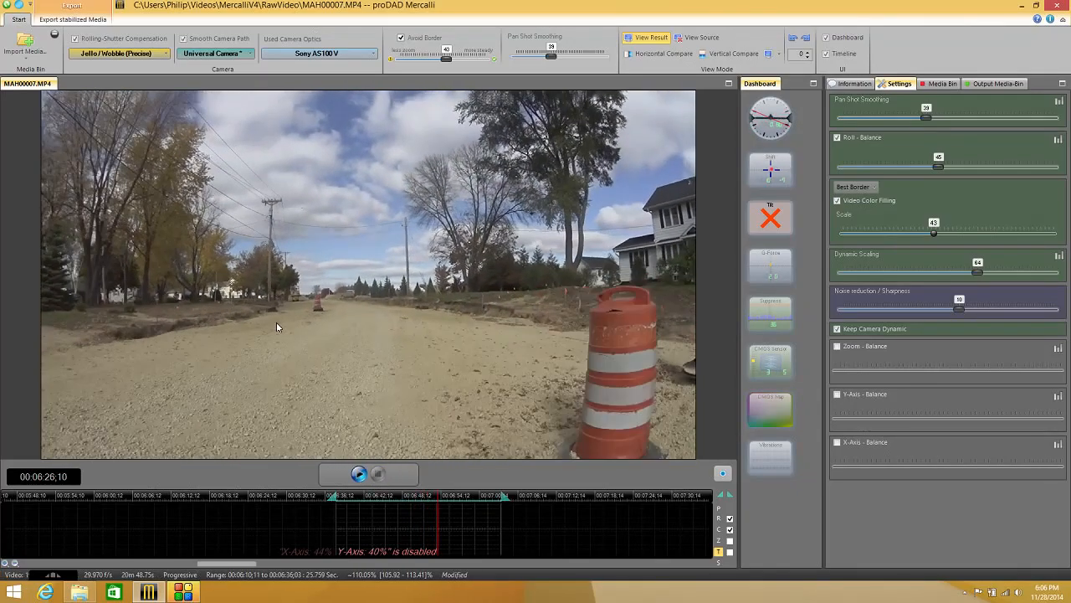
key(space)
Preview the trimmed sections of GOPR7057, GOPR7058 and MAH00007 one after another from the media bin.
click(942, 84)
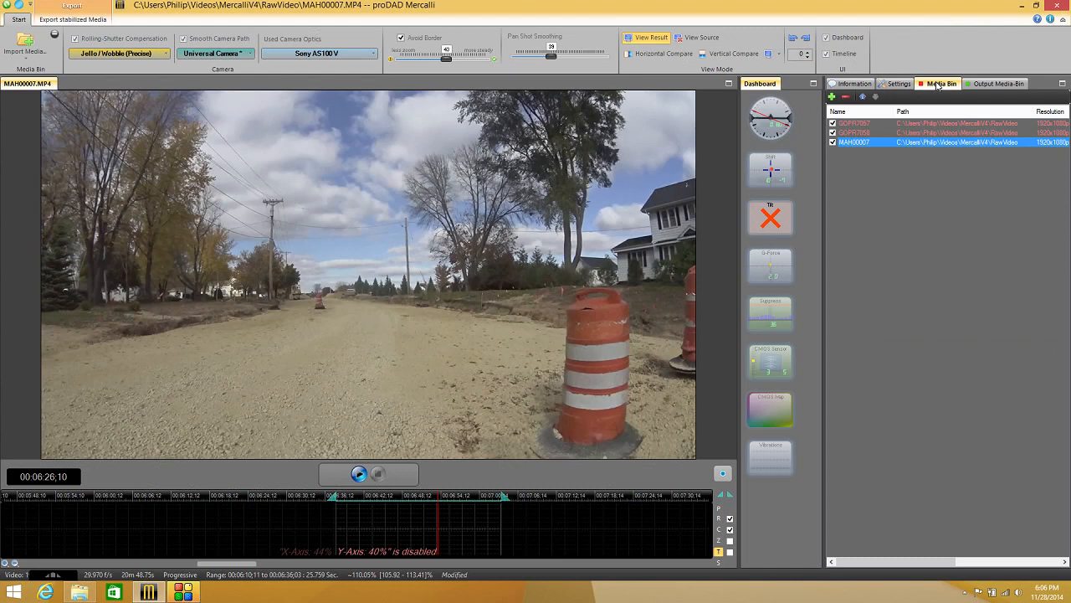
click(884, 123)
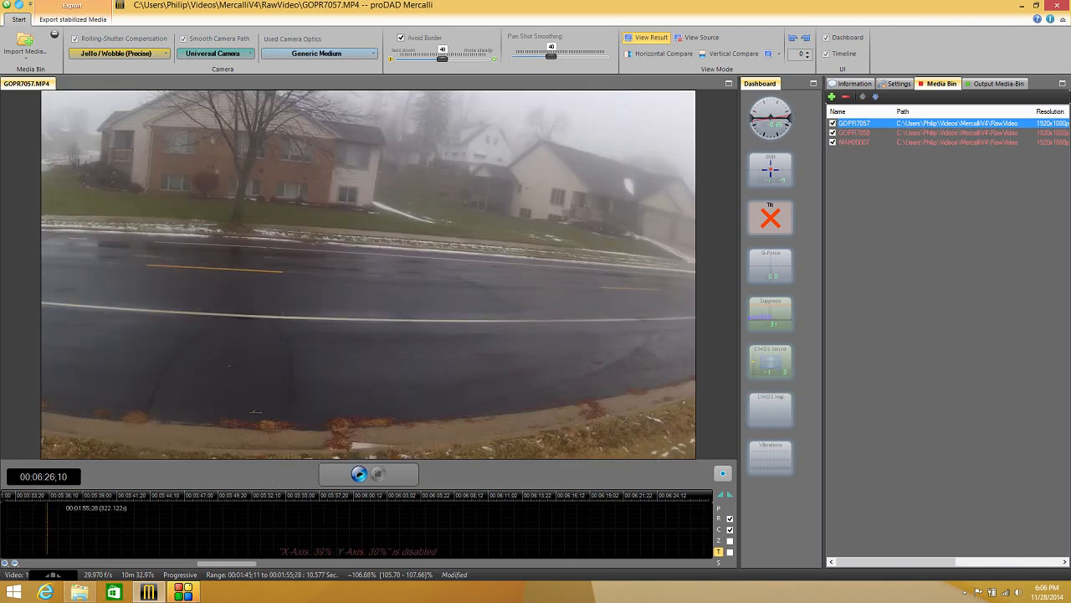
click(14, 565)
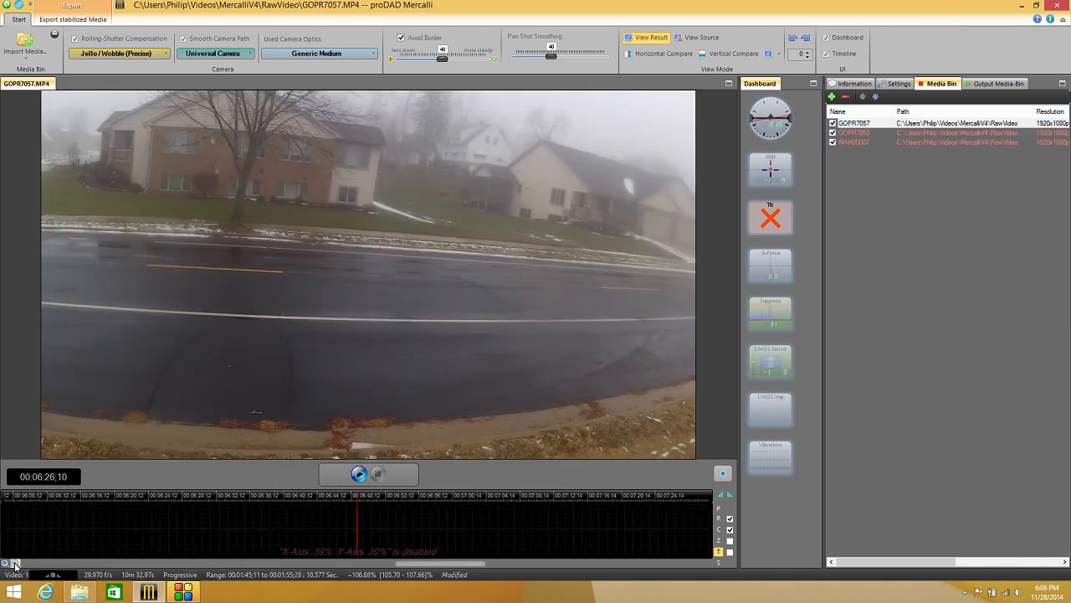
click(129, 522)
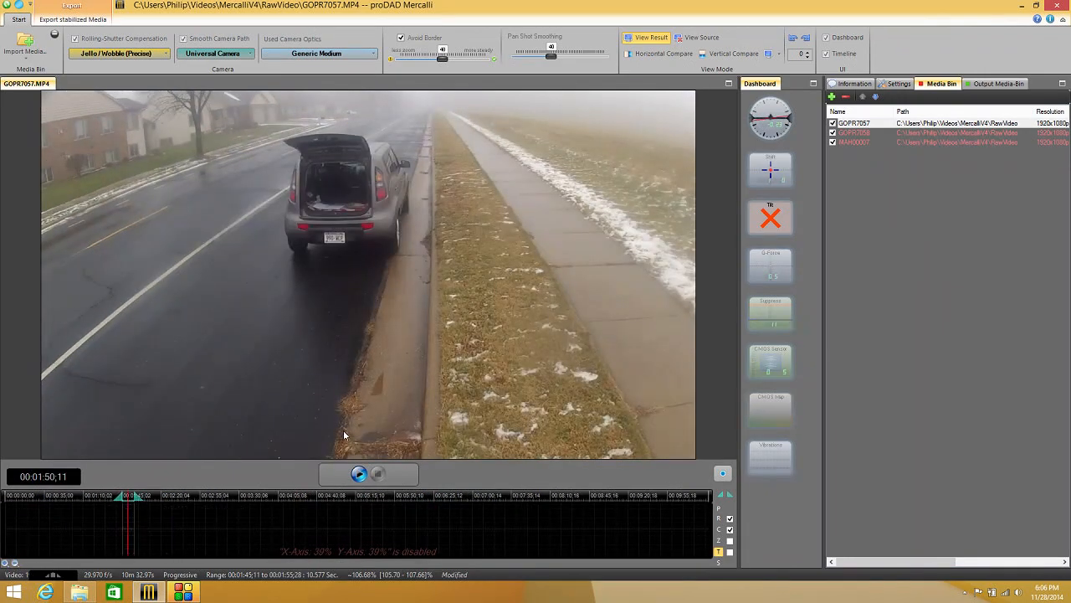
click(906, 134)
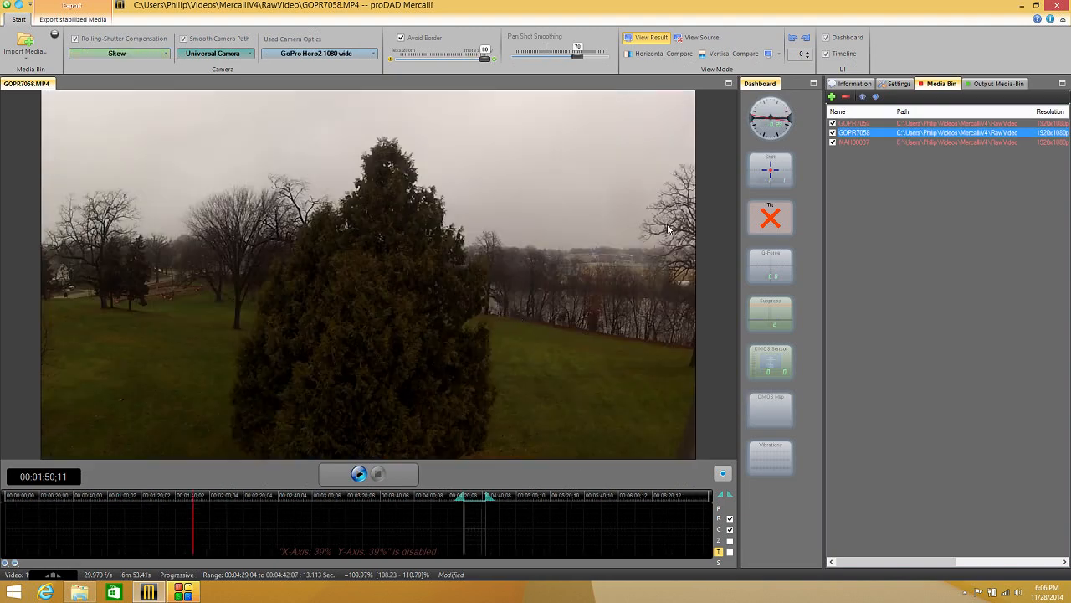
click(475, 522)
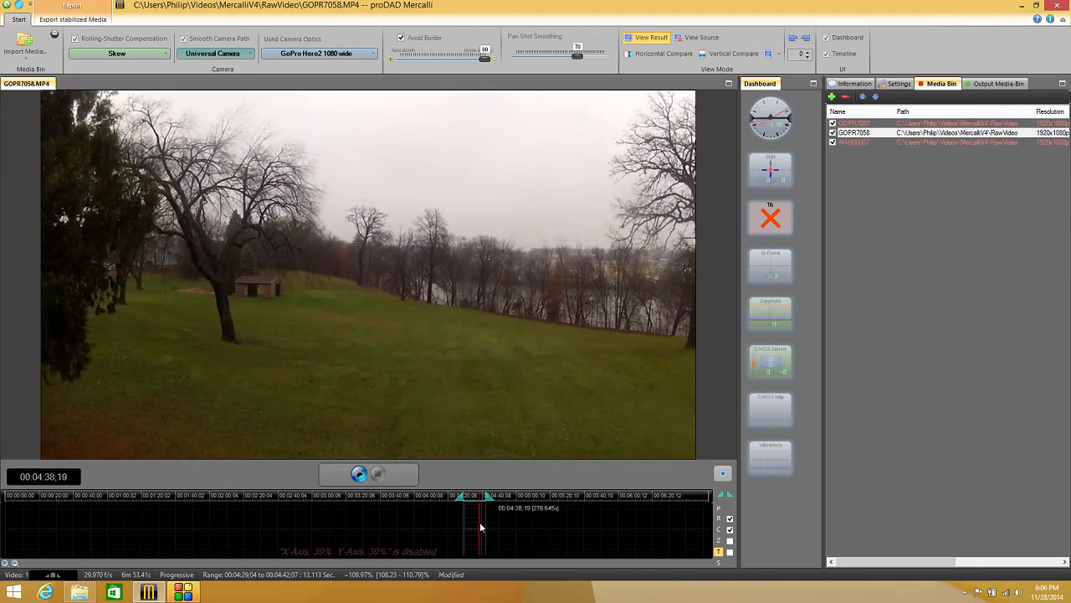
click(360, 475)
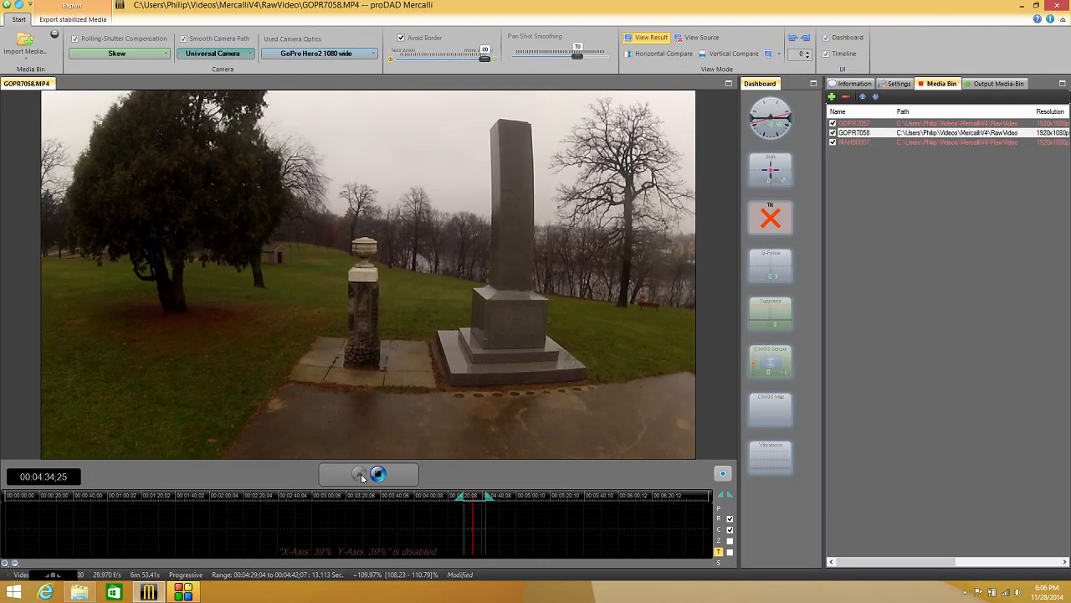
click(932, 141)
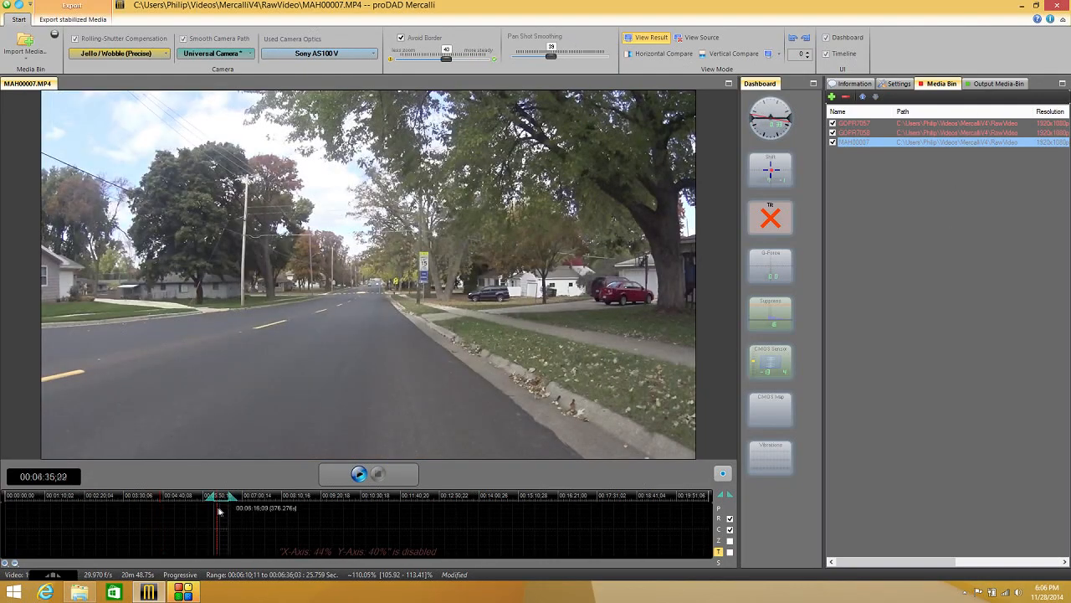
click(227, 508)
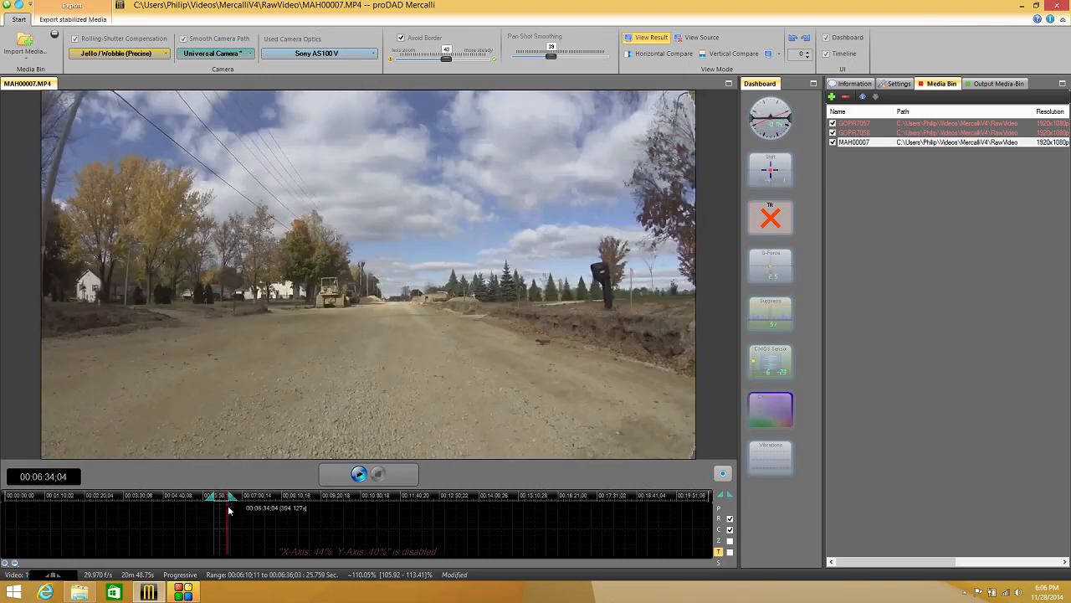
click(359, 474)
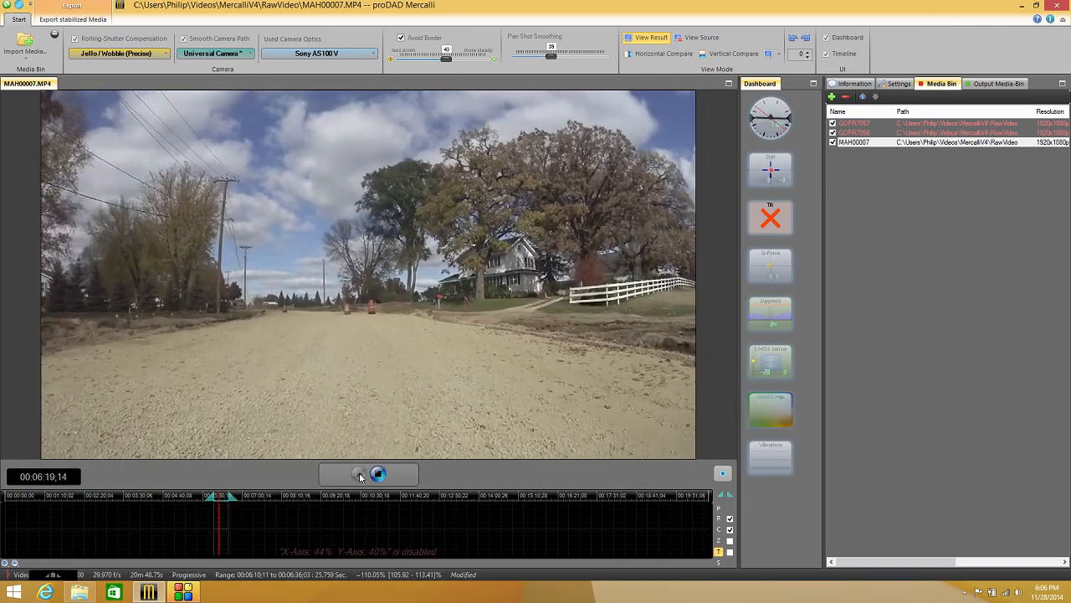
Enable exporting into another directory and choose a new folder named Finals inside Videos\MercalliV4 as the destination.
click(70, 20)
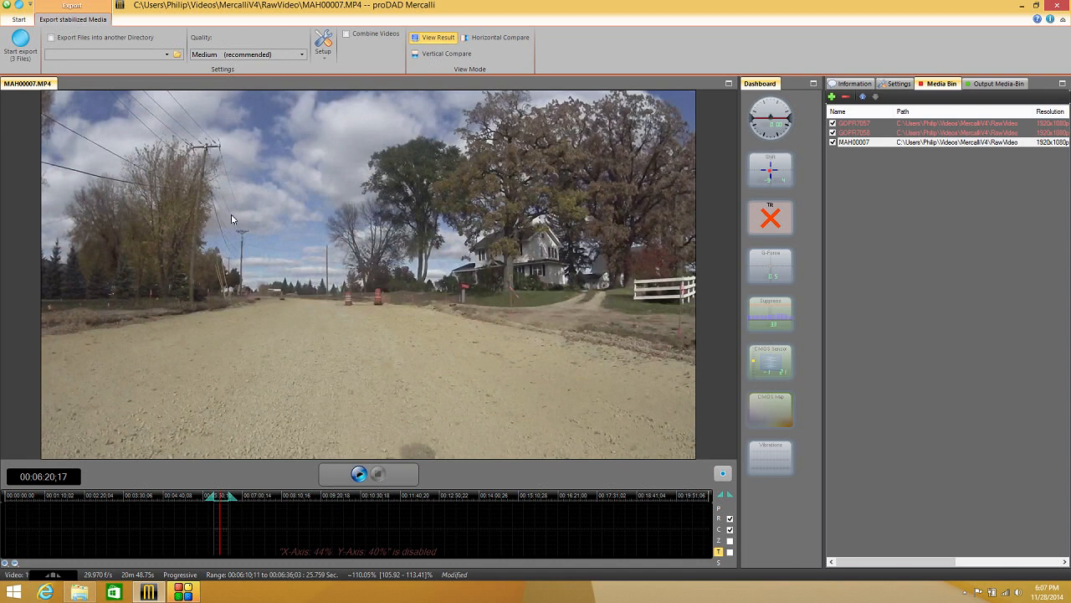
click(51, 38)
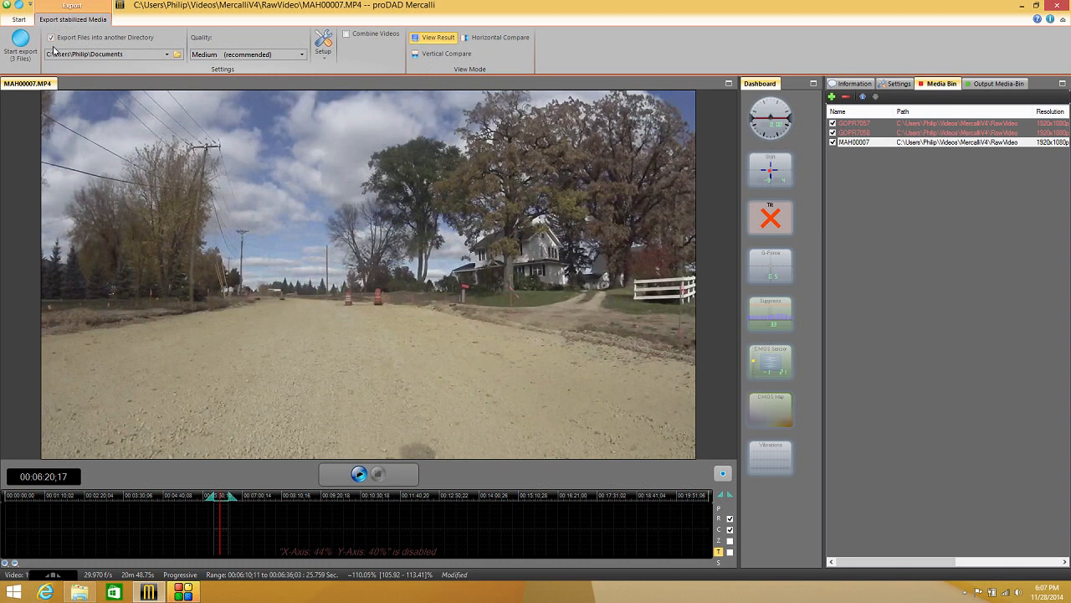
click(177, 55)
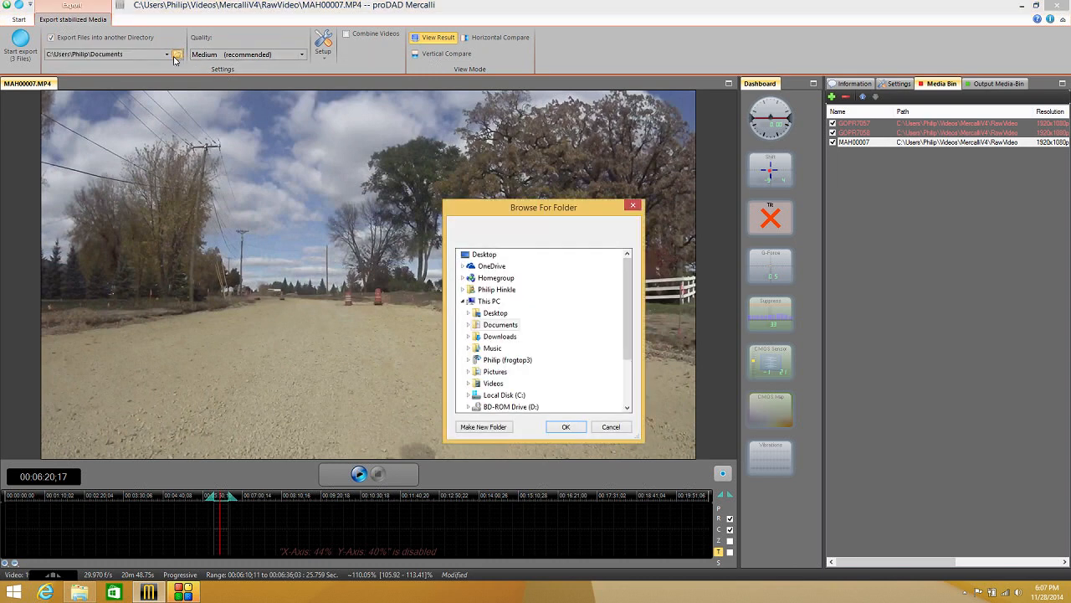
click(499, 335)
click(493, 382)
click(500, 374)
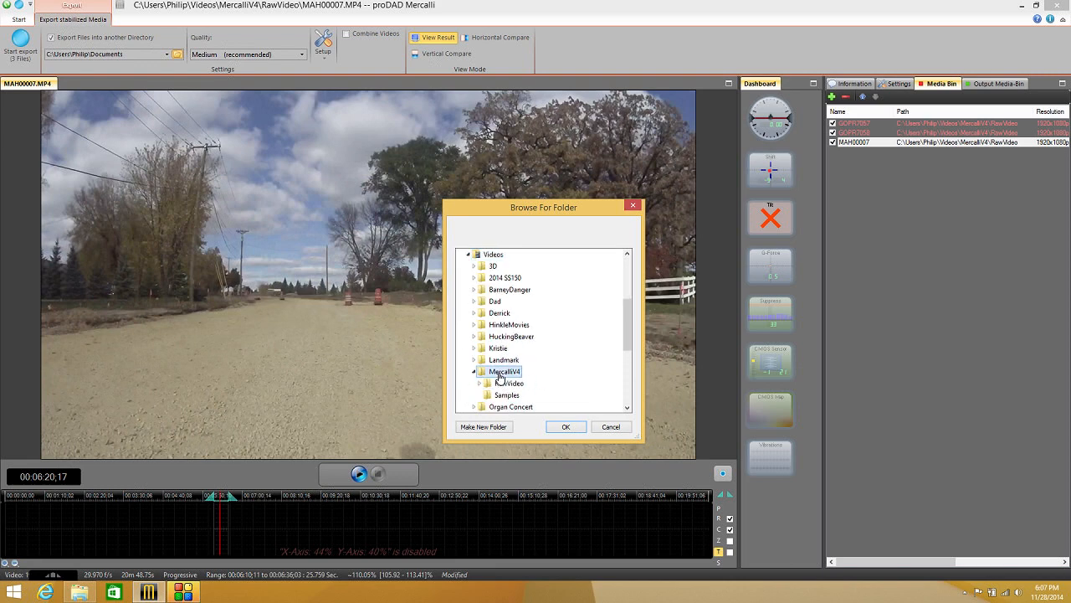
click(497, 428)
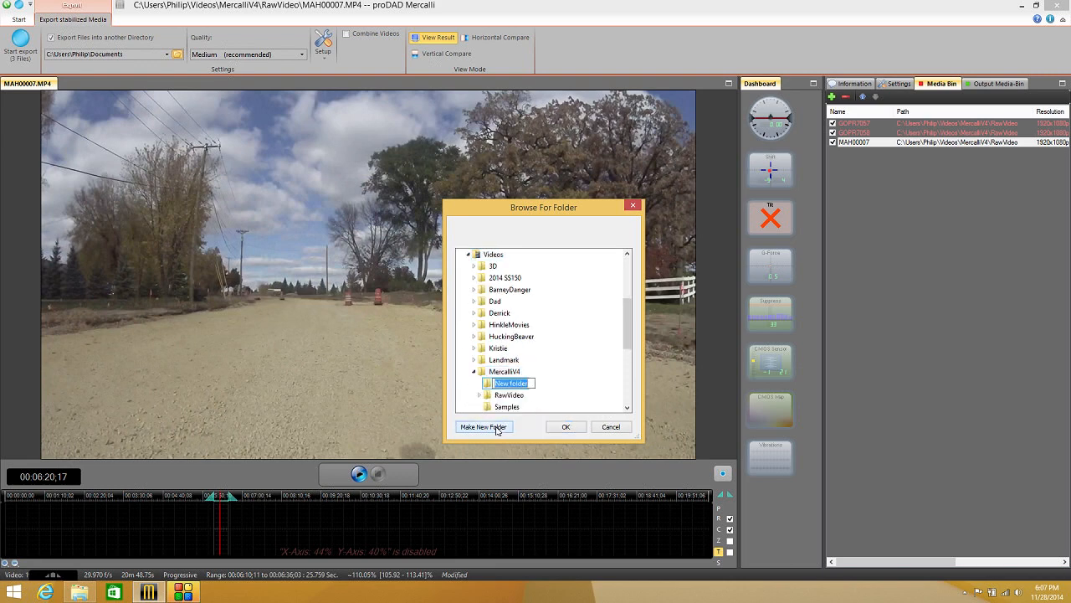
text(Fiannals)
key(Return)
click(565, 429)
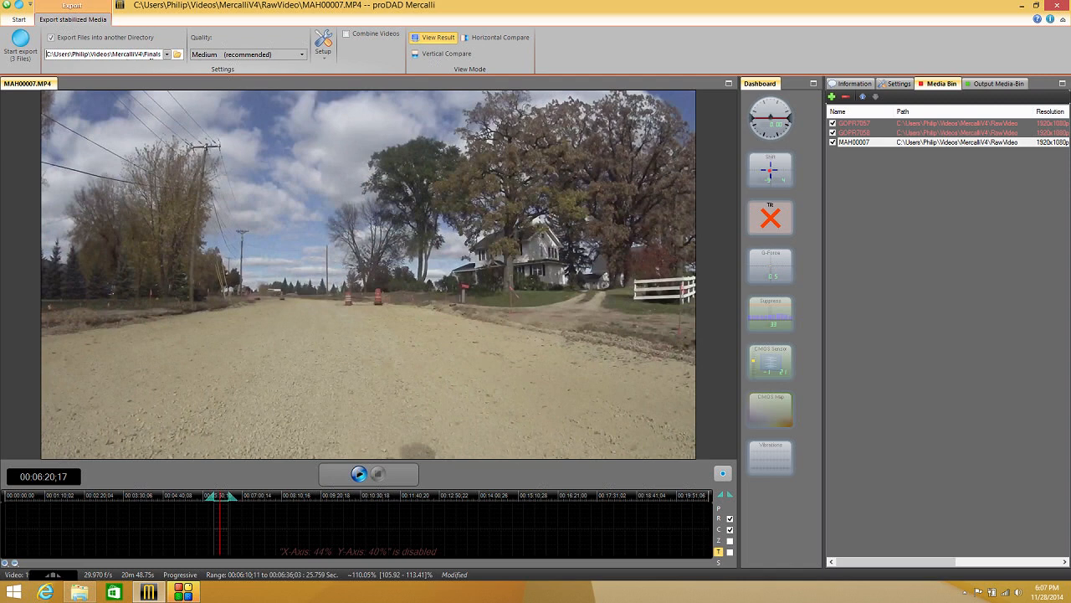
Select Medium (recommended) as the export quality and AVC/H264 (mp4) as the video encoder.
click(205, 56)
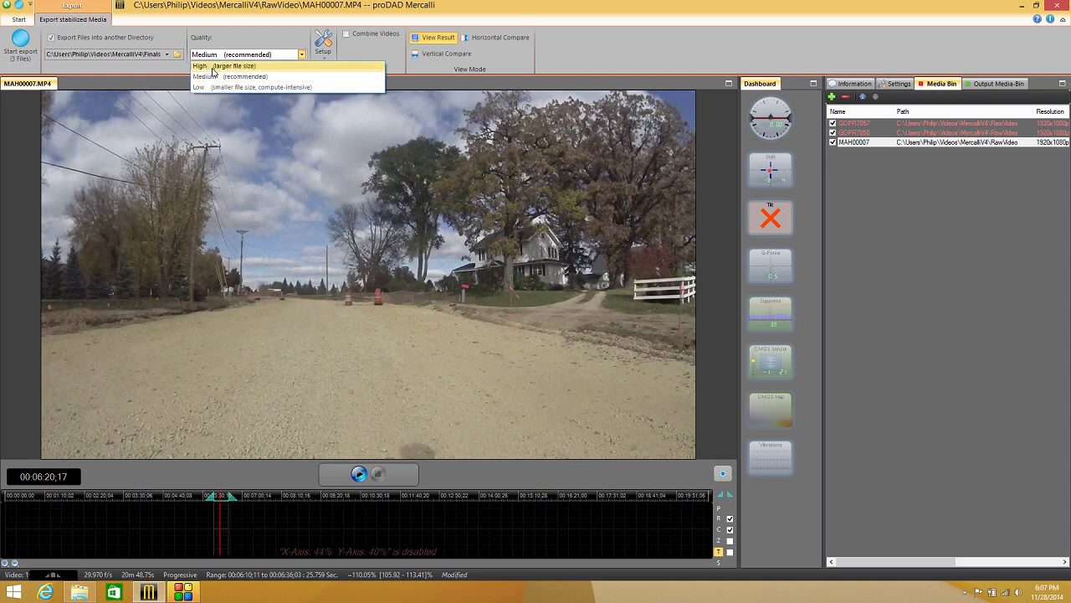
click(217, 77)
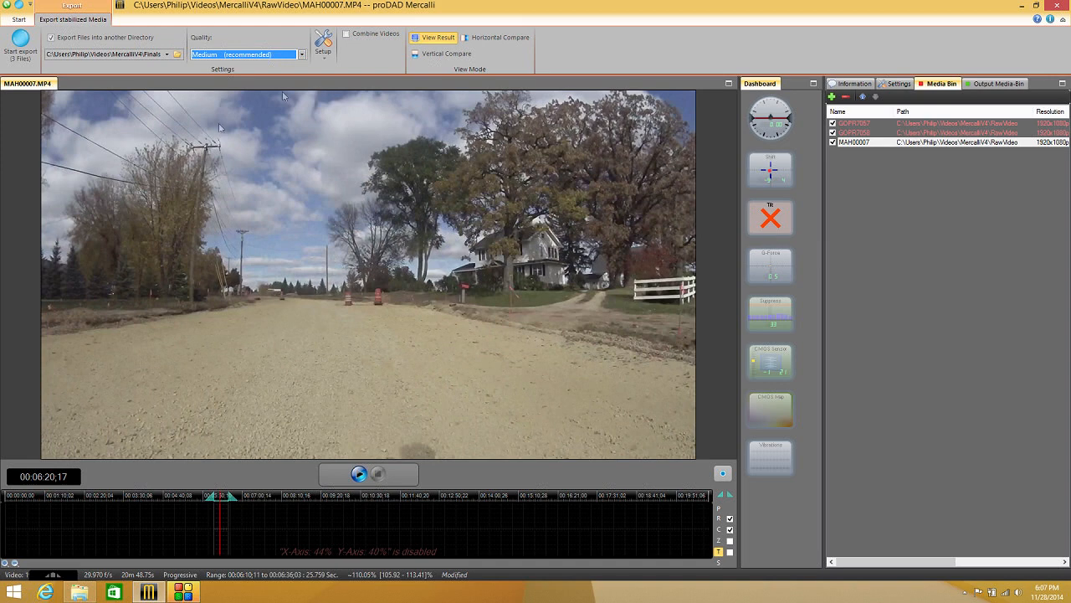
click(323, 61)
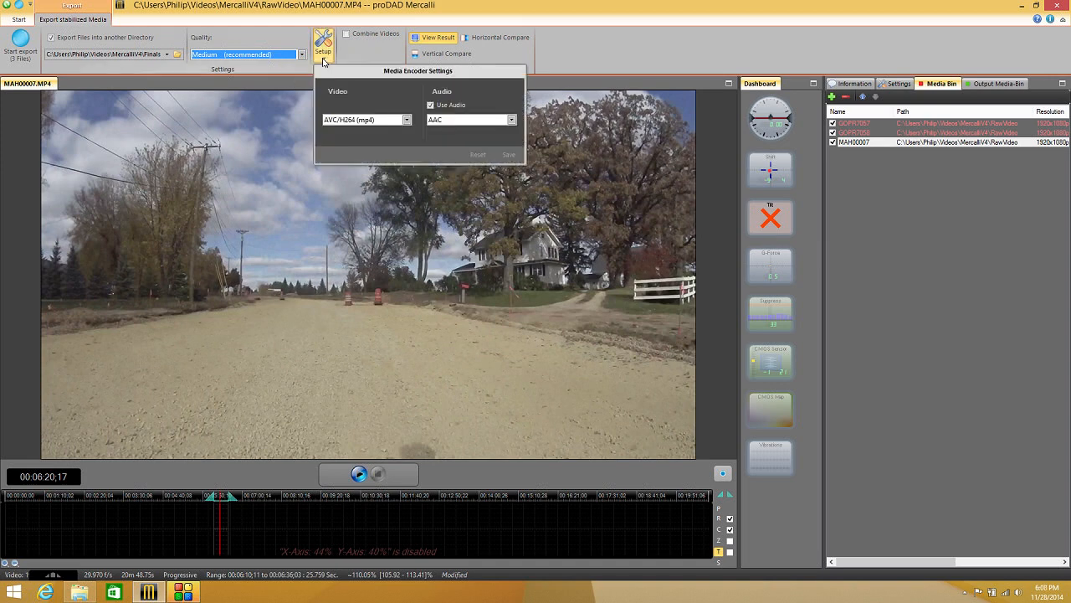
click(407, 120)
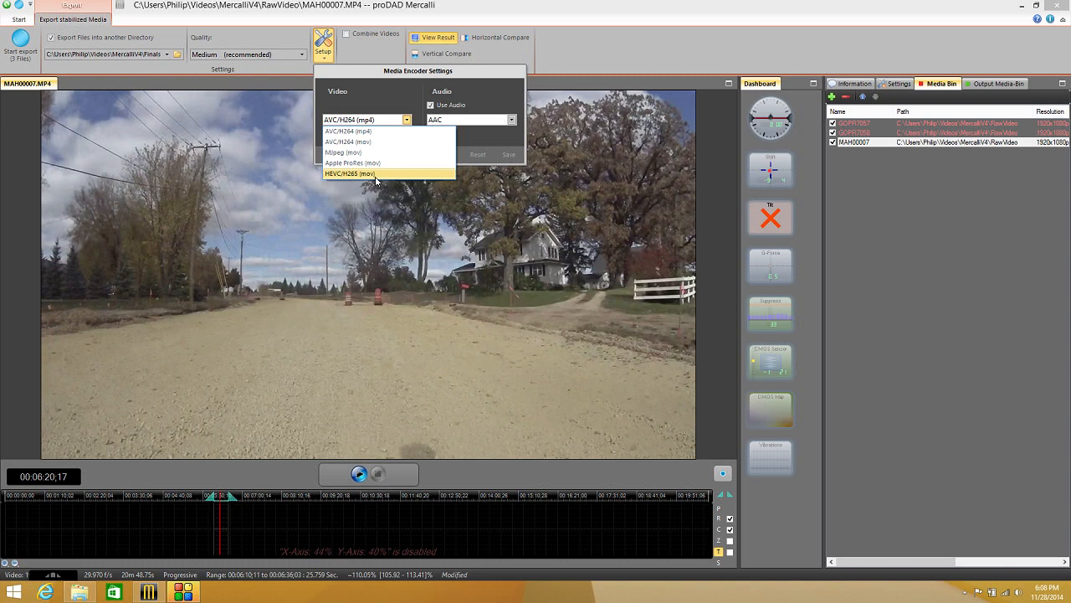
click(372, 86)
click(379, 122)
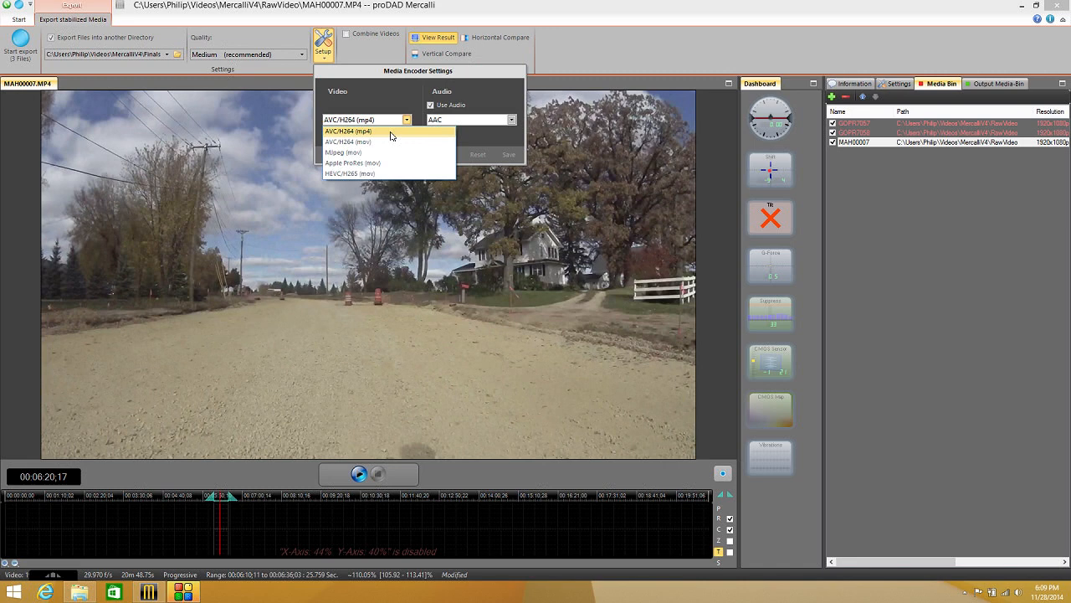
click(390, 134)
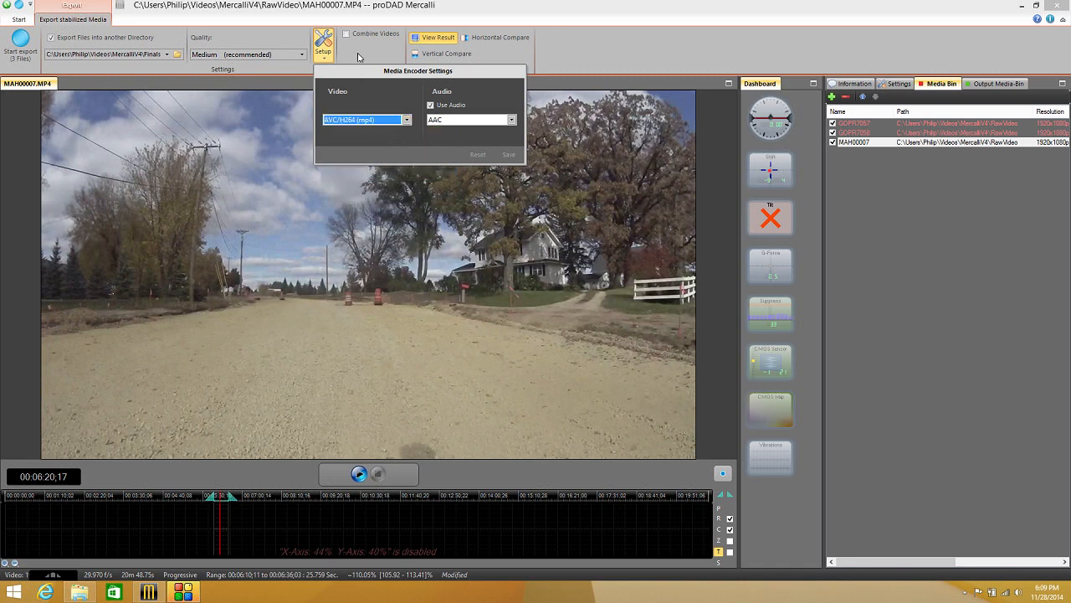
click(358, 57)
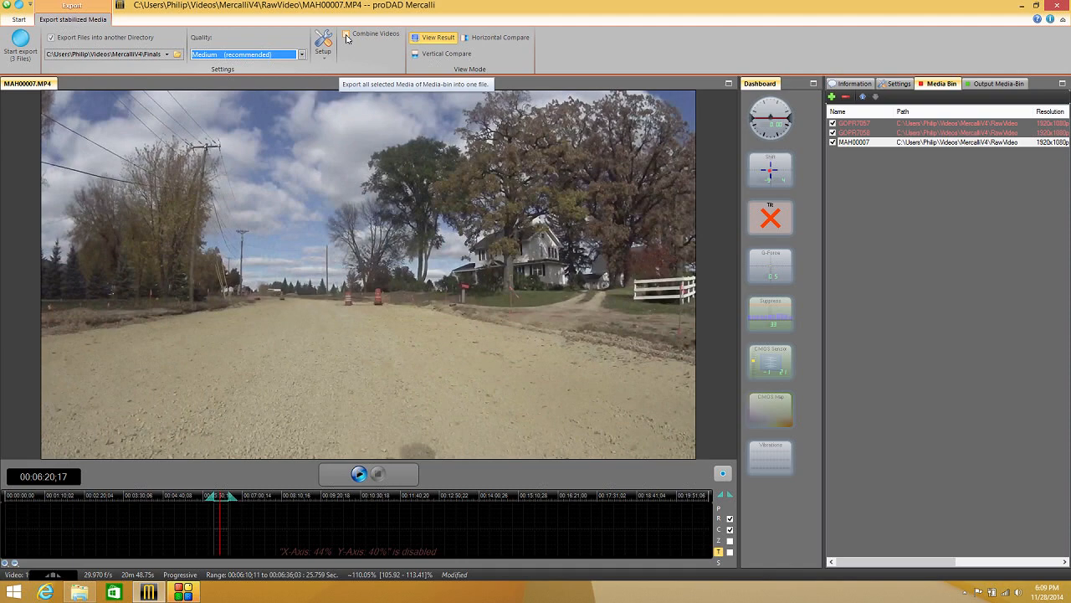
Enable combining the videos into one export file and move MAH00007 up to first place in the media bin.
click(346, 36)
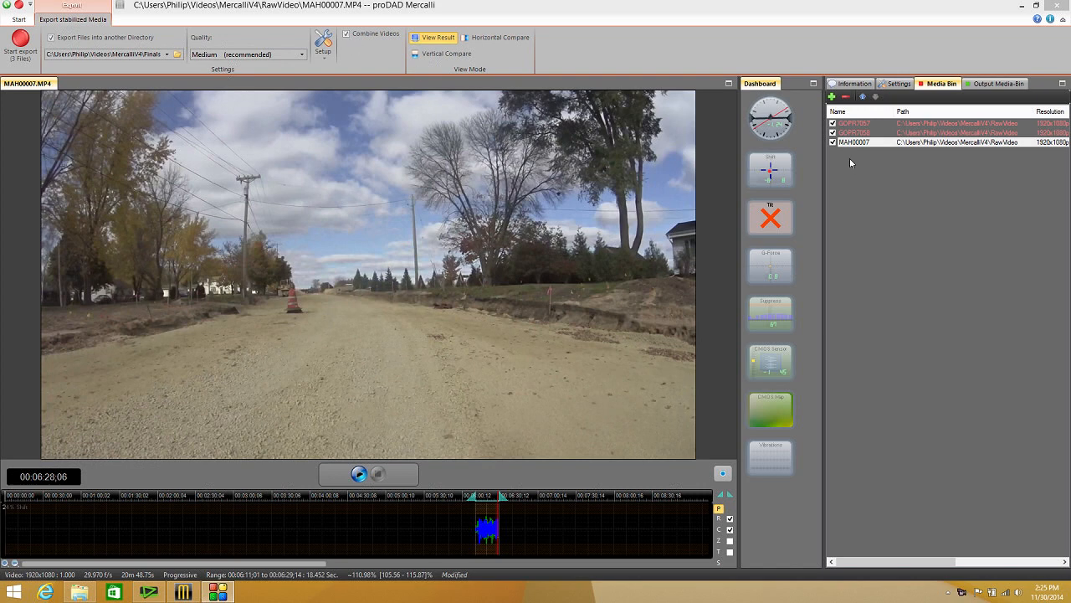
click(863, 98)
click(864, 98)
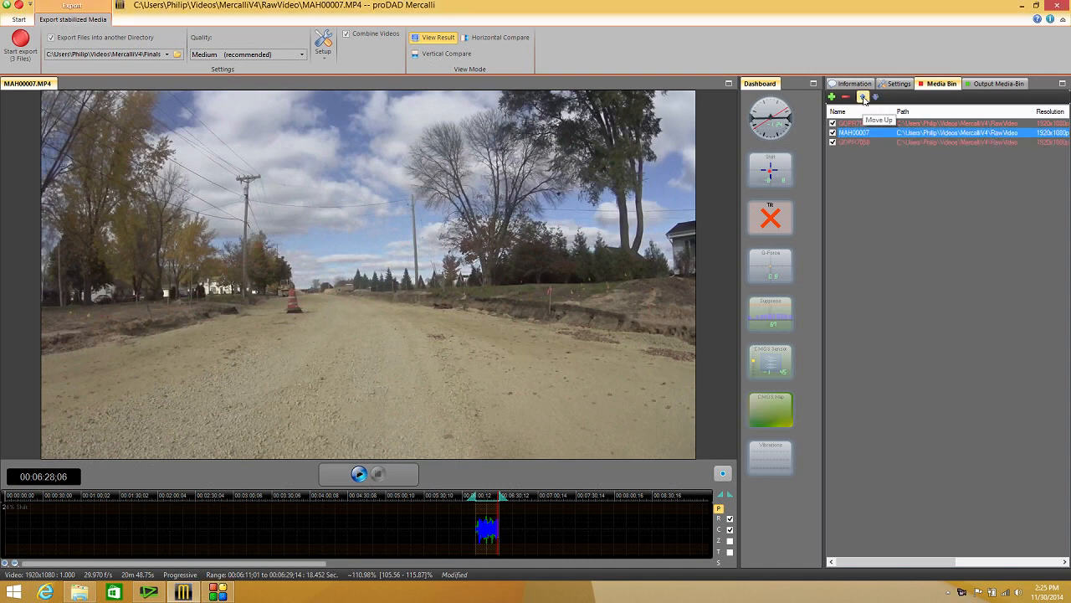
click(864, 97)
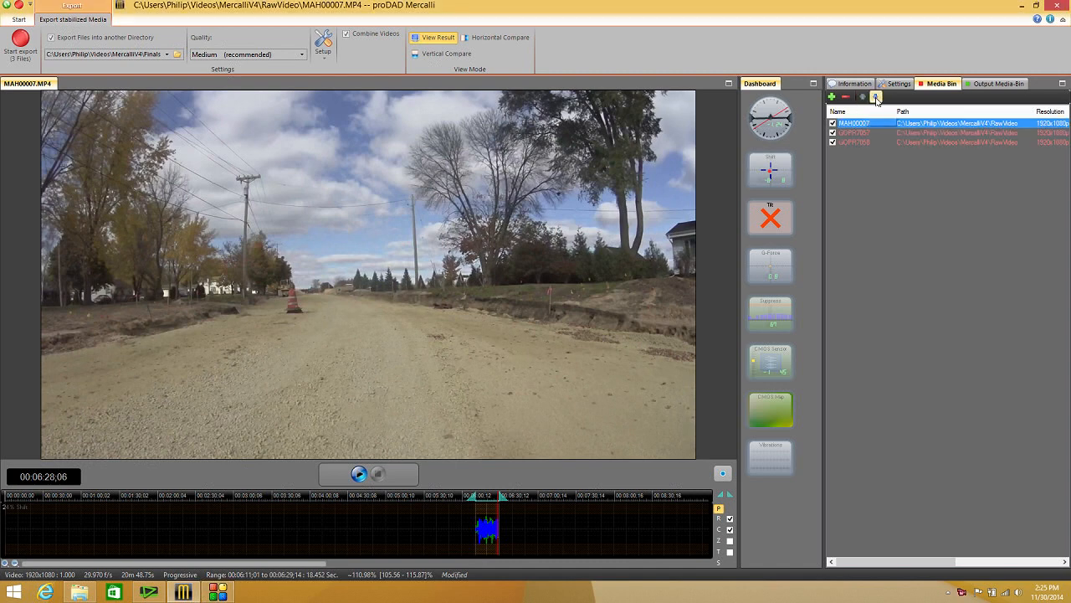
Move MAH00007 down to last place in the media bin and keep GOPR7058 included in the export.
click(876, 98)
click(876, 98)
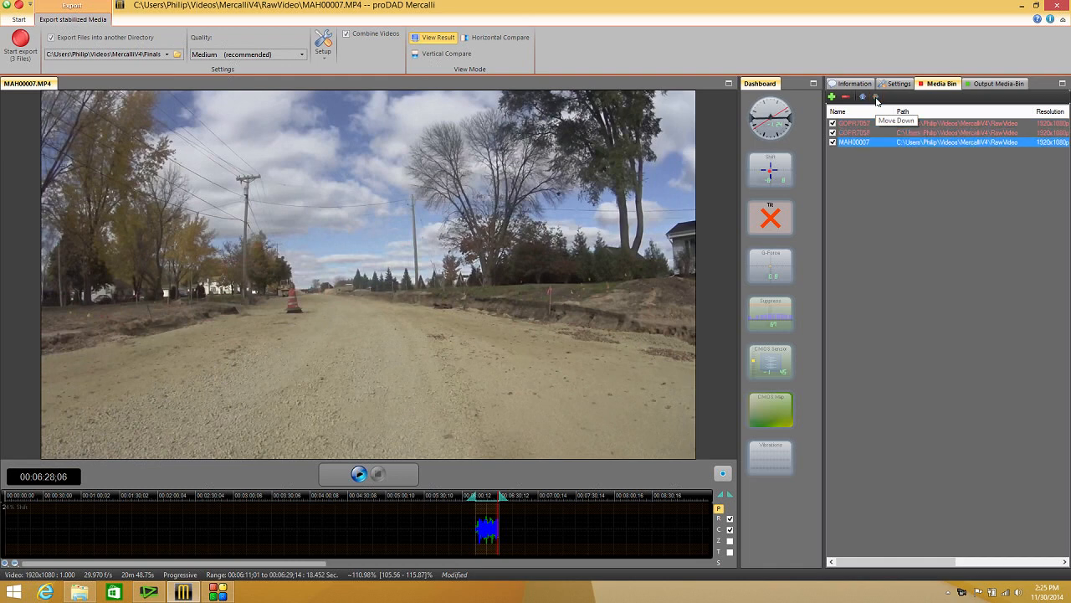
click(832, 134)
click(833, 133)
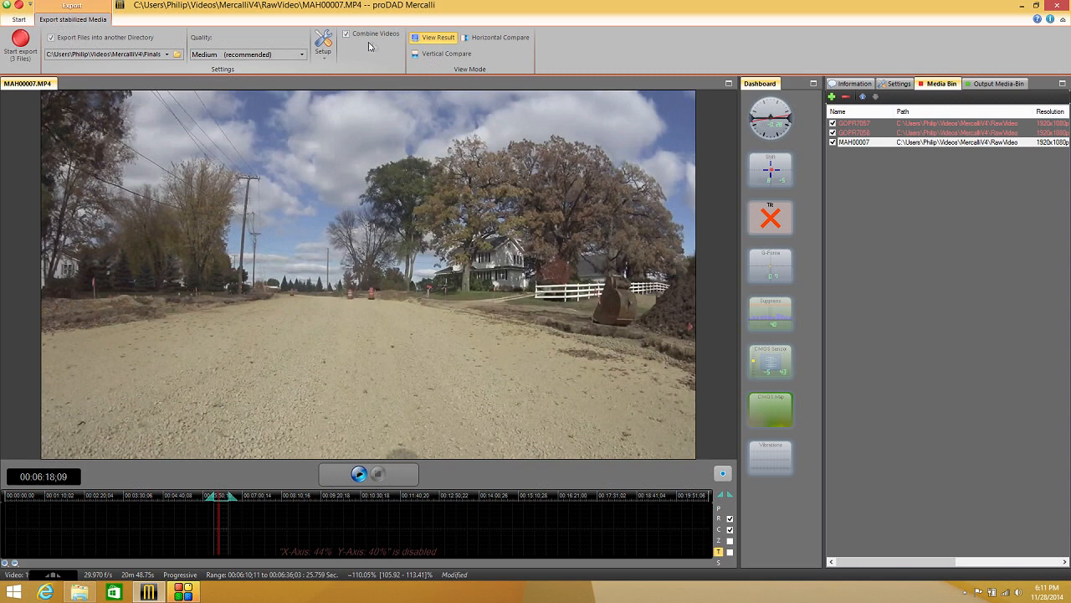
Compare source and stabilized footage of MAH00007 in the horizontal and vertical split views, ending on the plain result view.
click(475, 42)
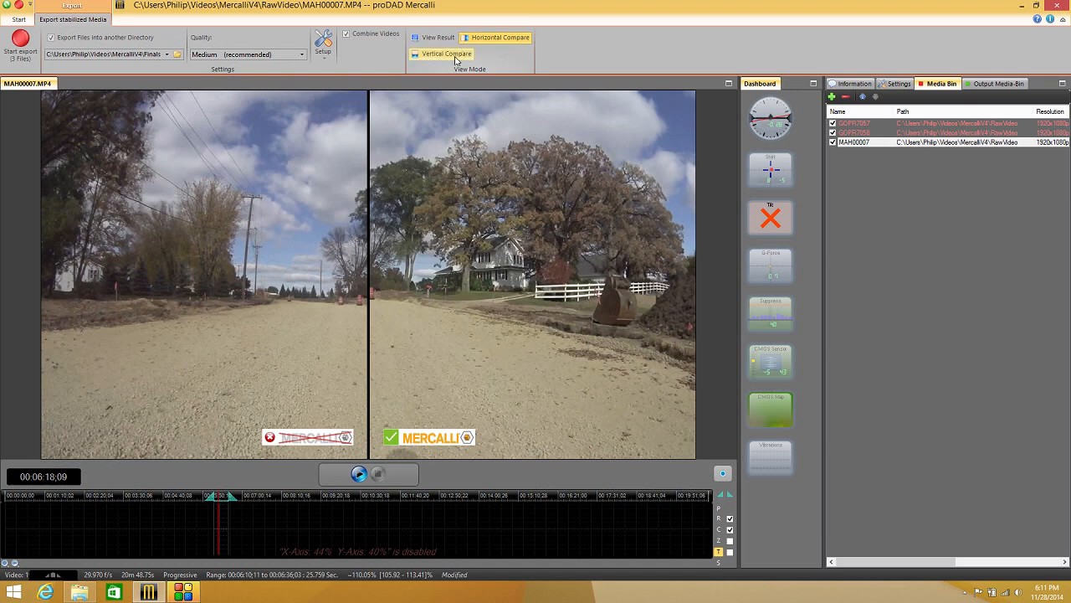
click(454, 57)
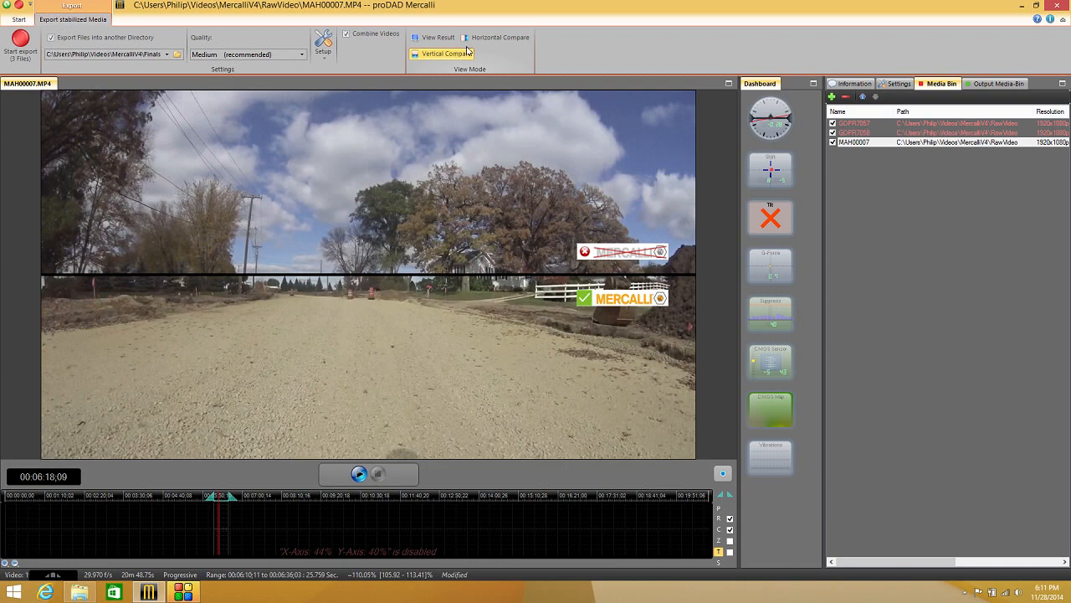
click(478, 43)
click(446, 40)
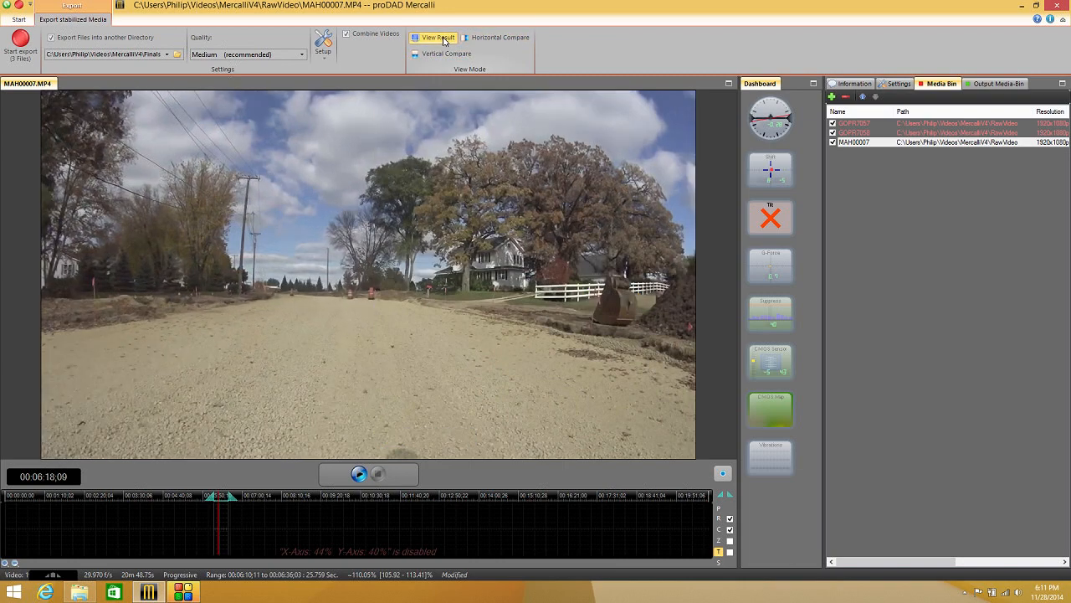
click(488, 43)
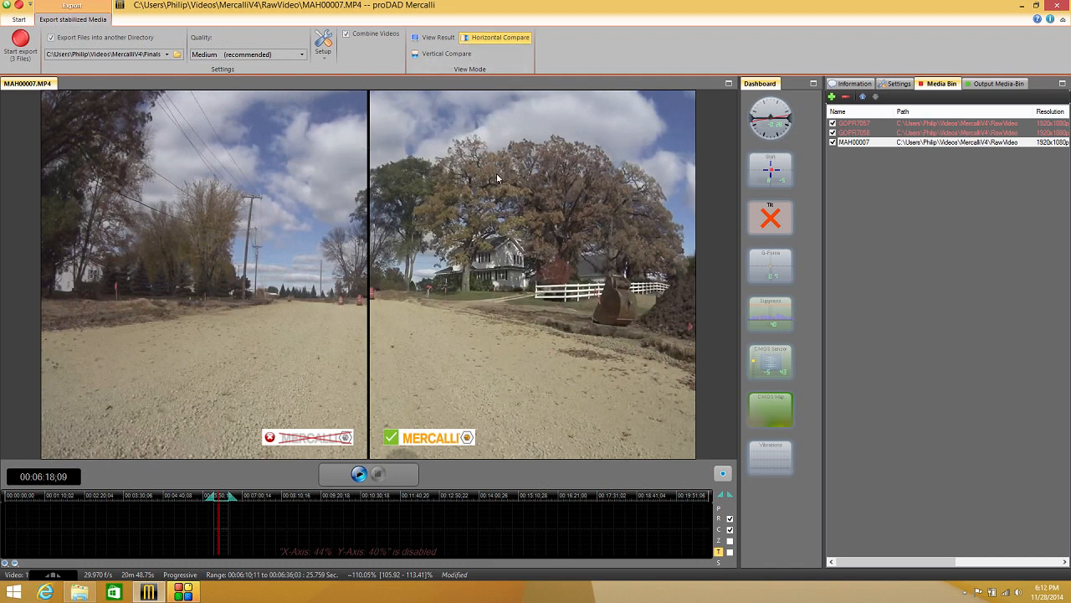
click(446, 53)
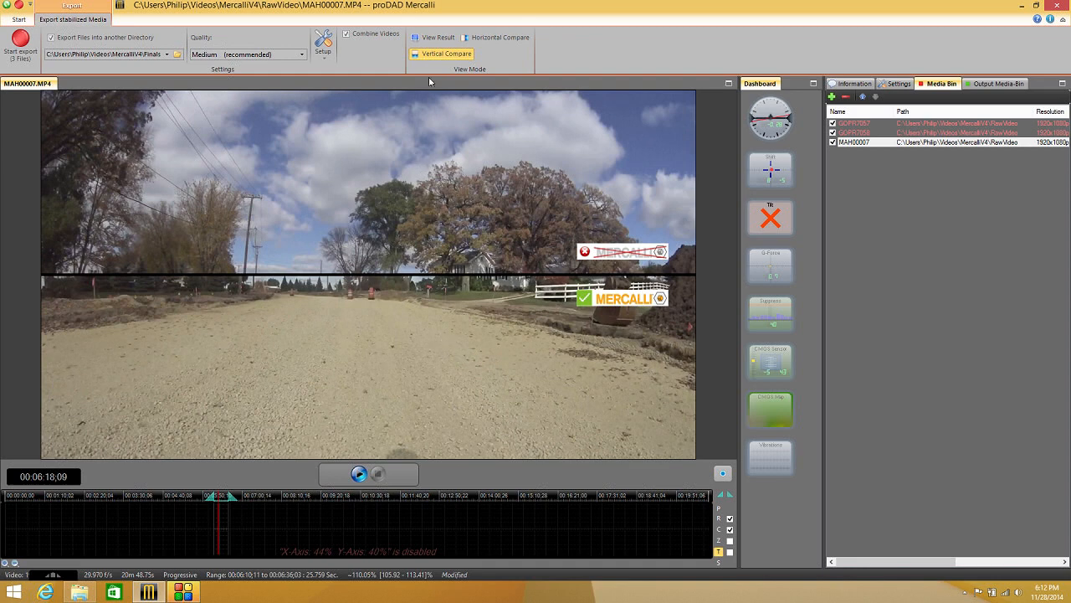
click(415, 38)
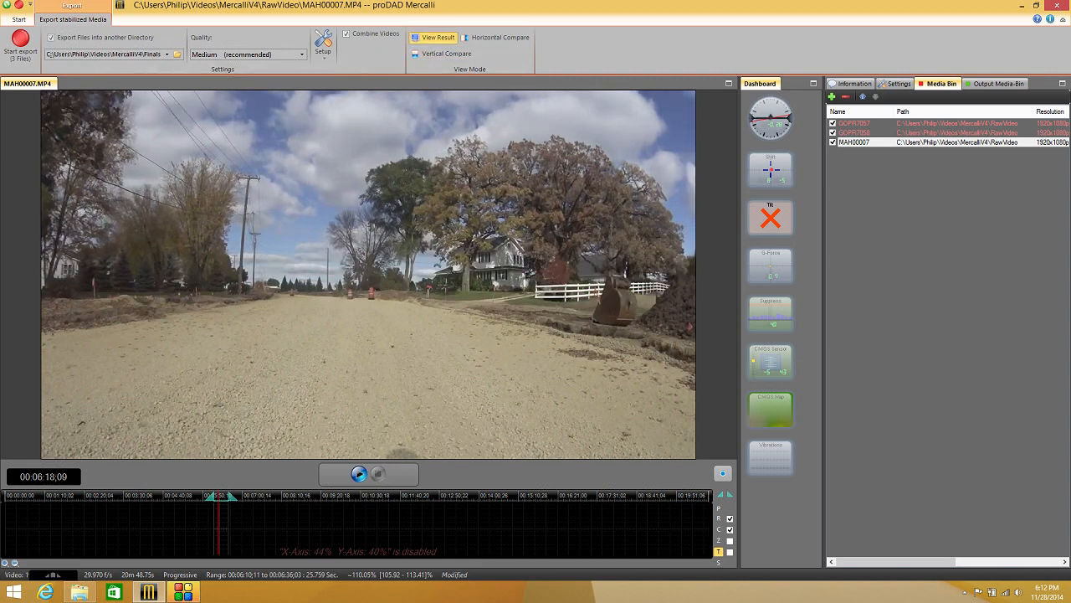
Export the three combined clips to the Finals folder as Mercalli4Clips in MP4 format and play the exported video.
click(20, 42)
click(104, 244)
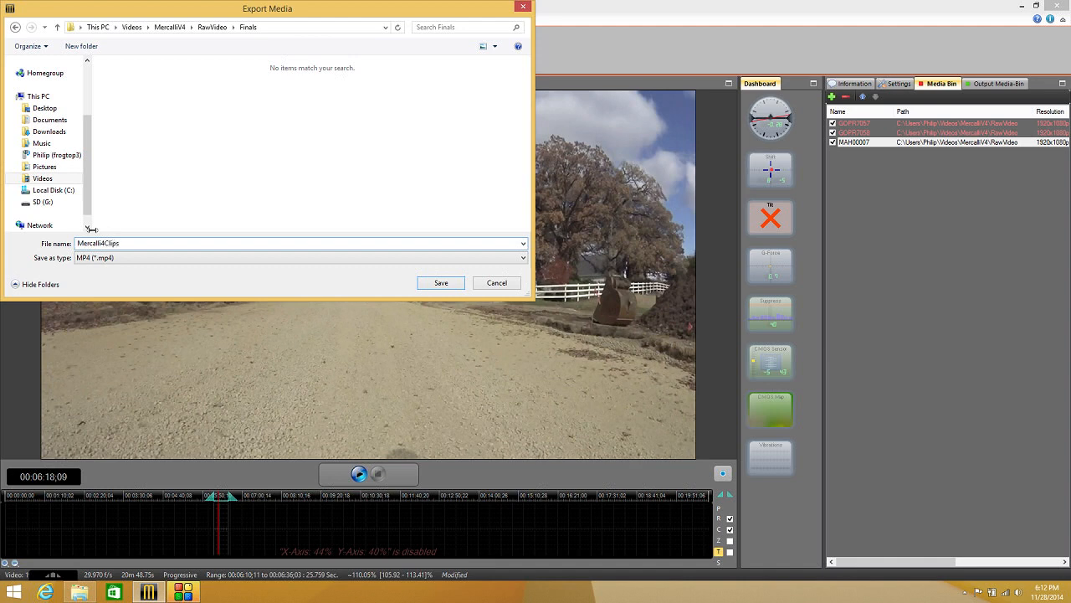
click(427, 285)
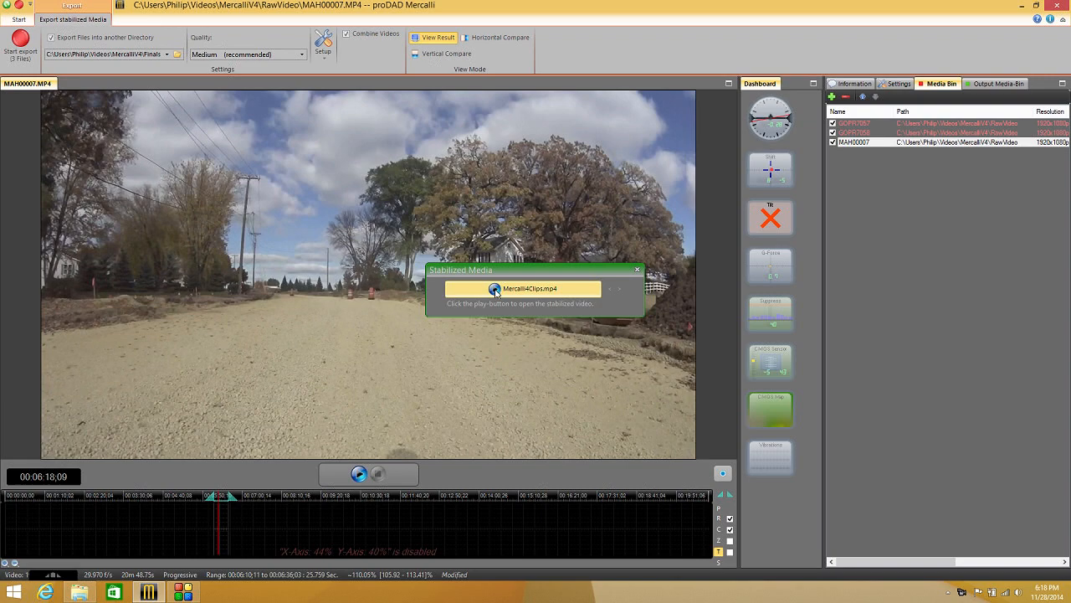
click(495, 289)
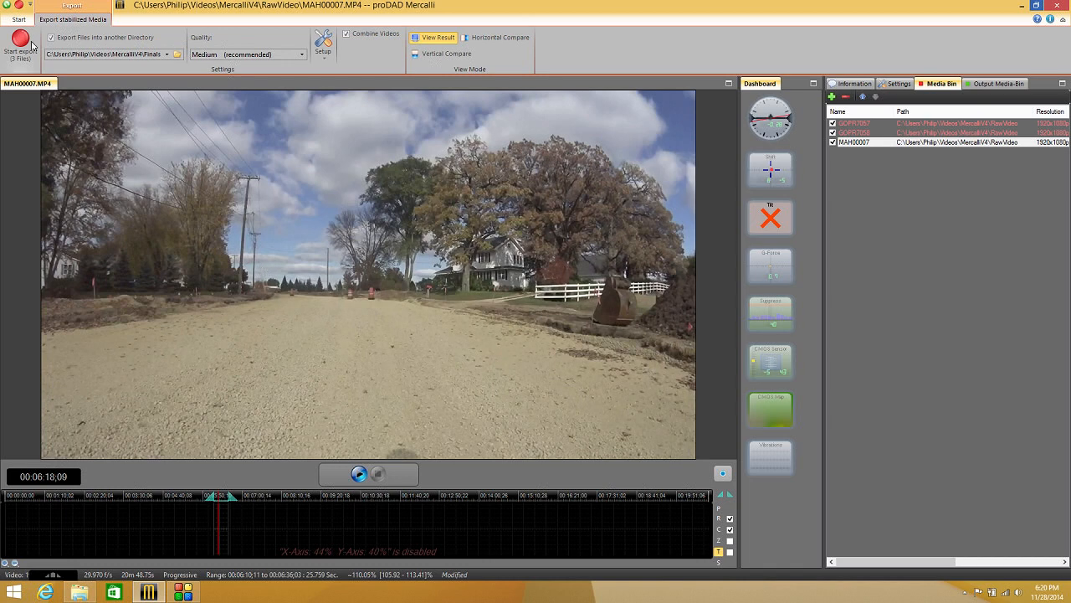
Examine the trimmed section of GOPR7057 around 00:01:48 and its available CMOS distortion types for rolling-shutter compensation.
click(17, 20)
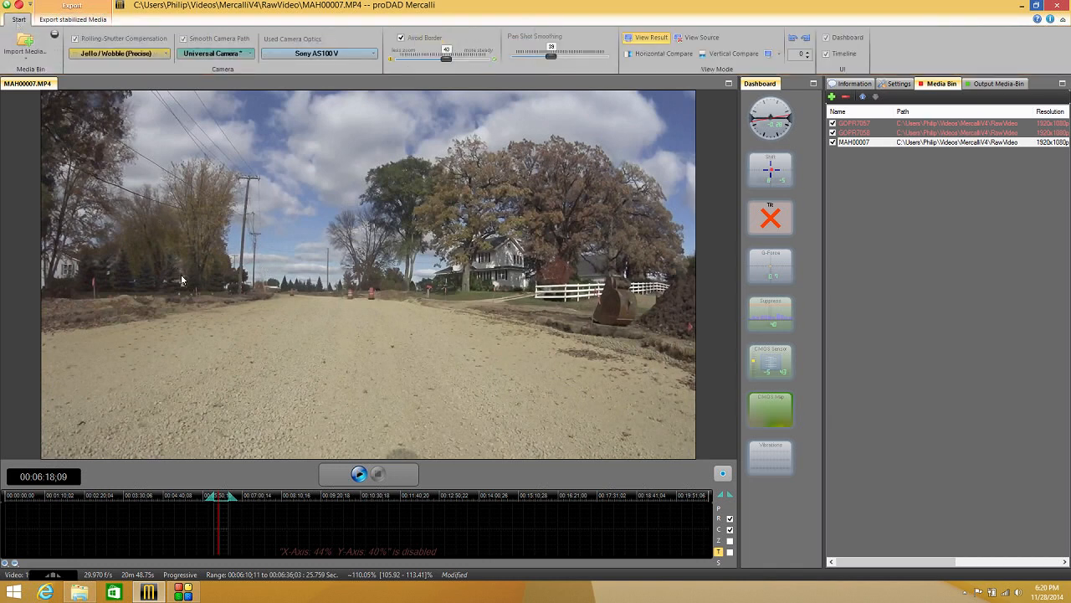
click(122, 57)
click(907, 133)
click(907, 125)
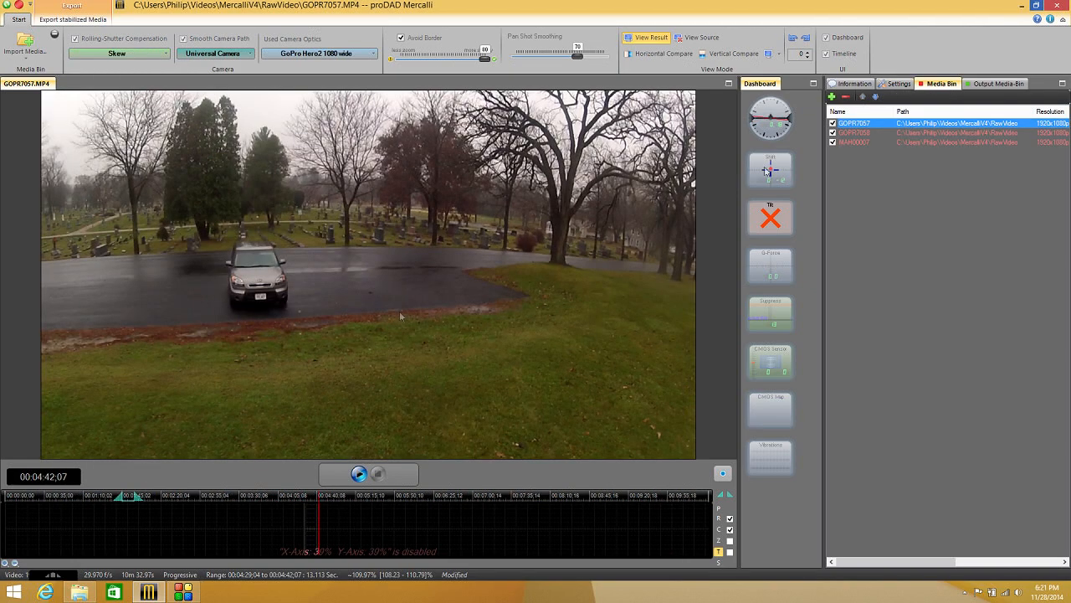
click(125, 526)
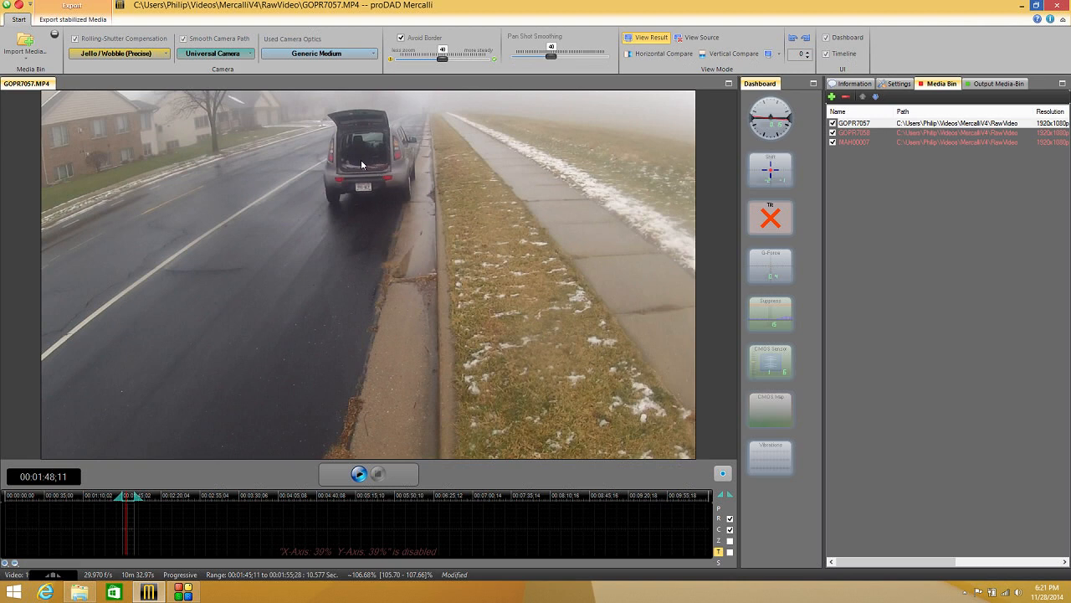
click(114, 54)
mouse_move(127, 122)
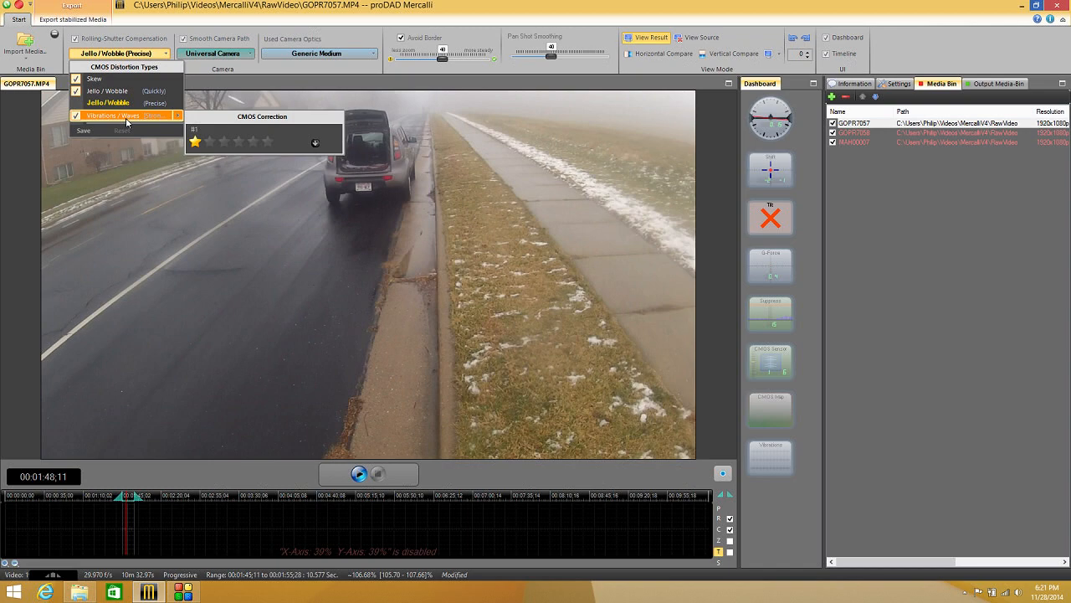
click(231, 305)
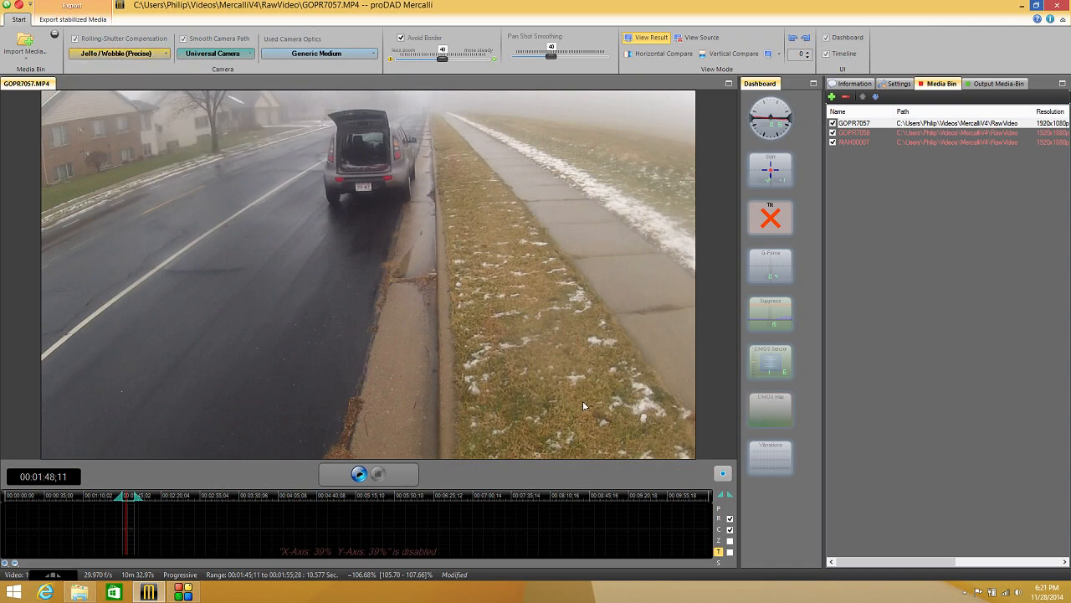
Examine MAH00007 at 00:06:25;07 and the list of camera optics profiles available for it.
click(848, 141)
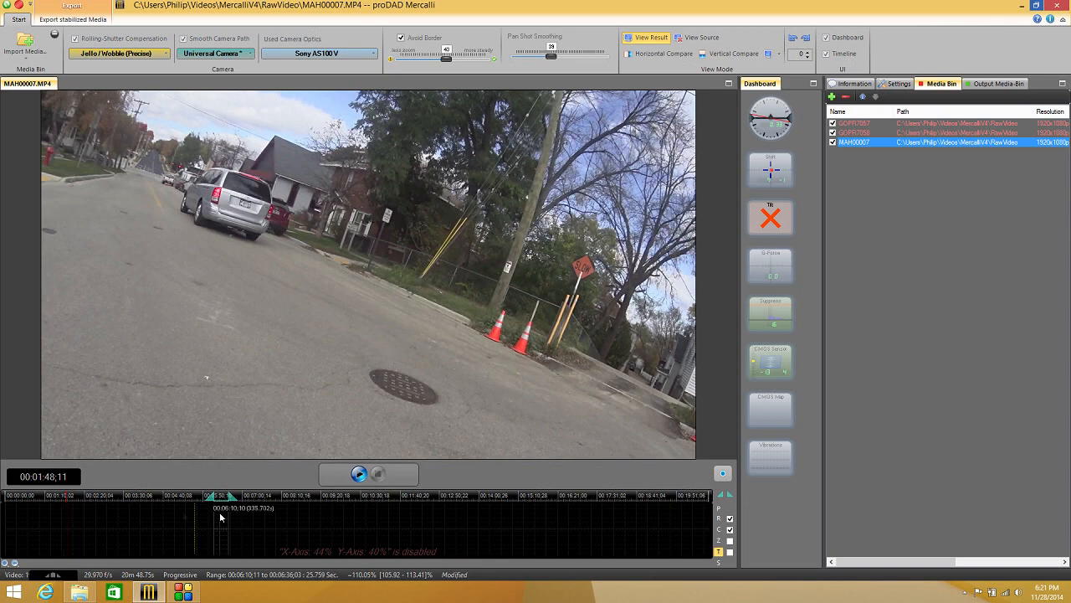
click(224, 518)
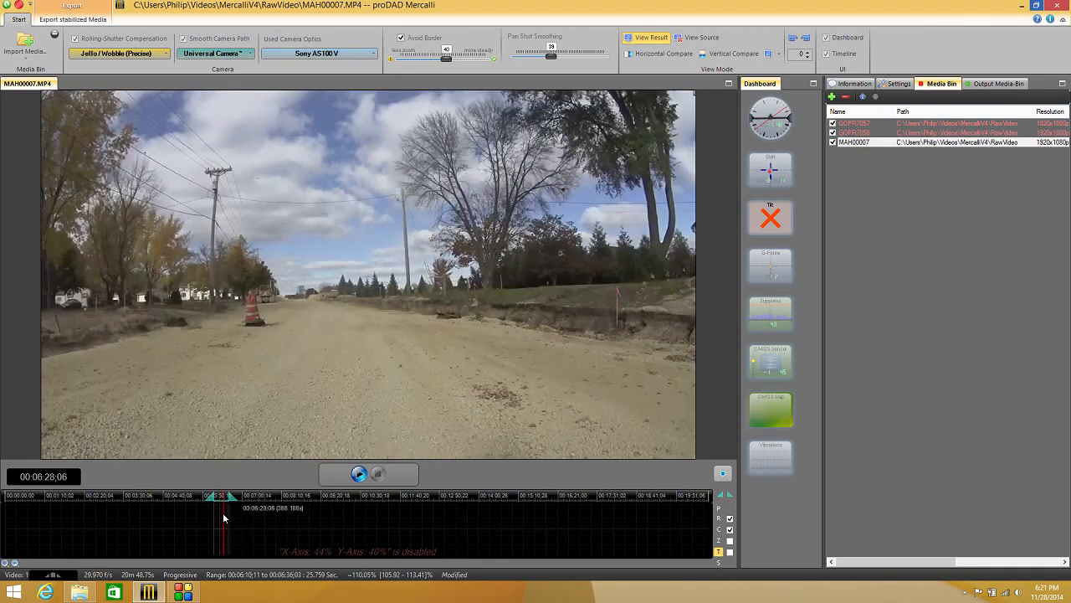
click(223, 517)
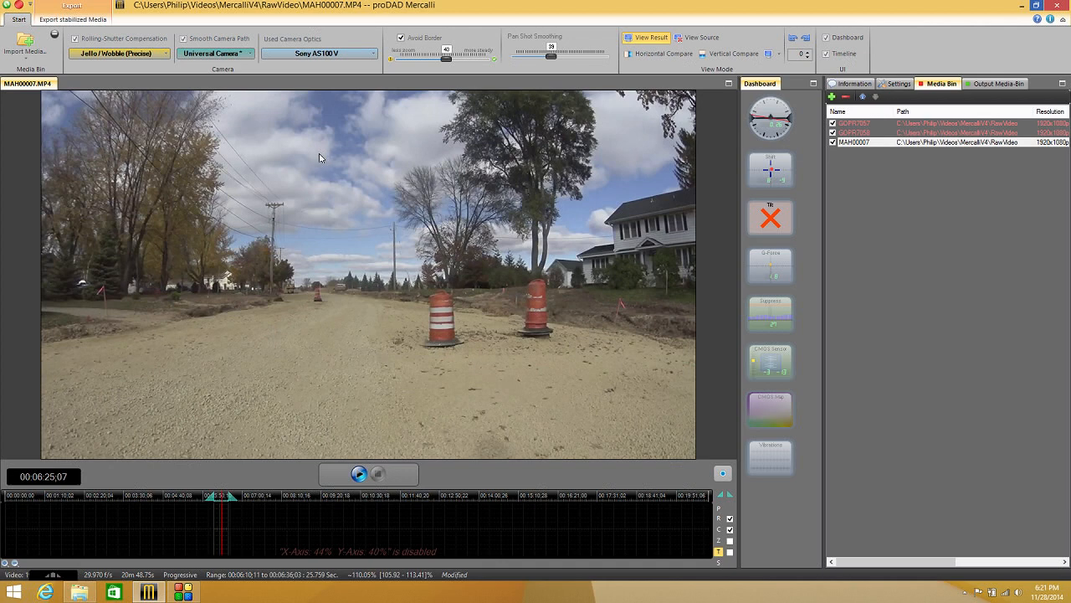
click(304, 57)
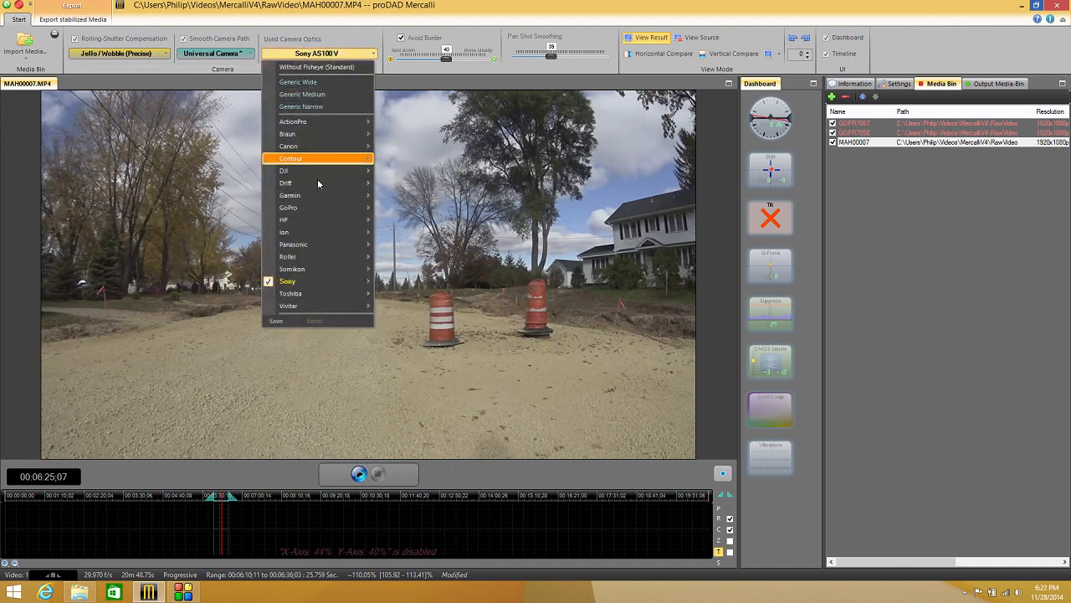
click(418, 226)
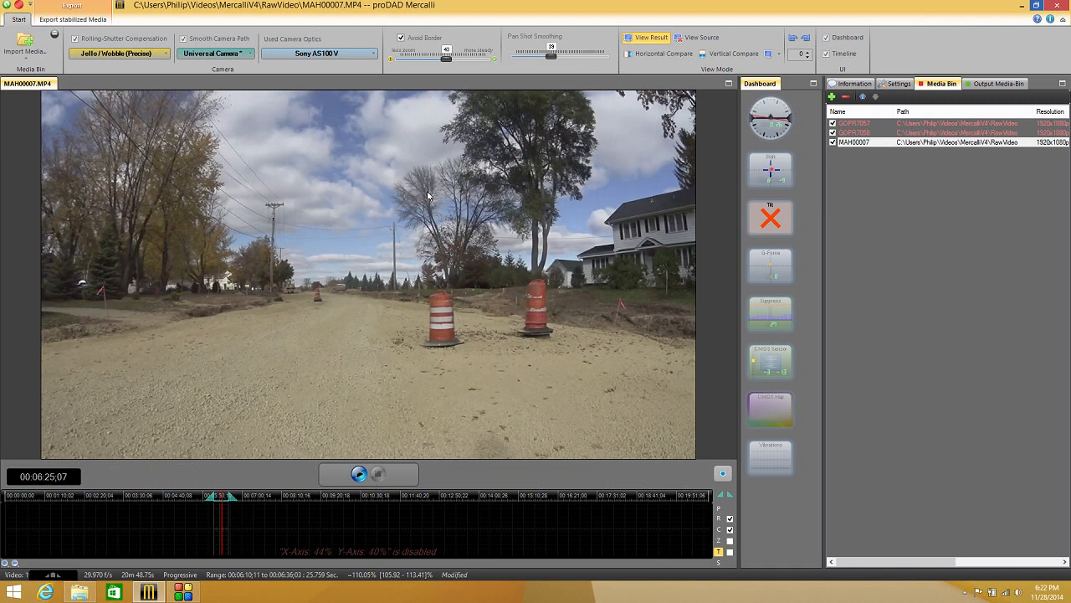
Review the video encoder formats available for the export and the option to combine videos.
click(73, 18)
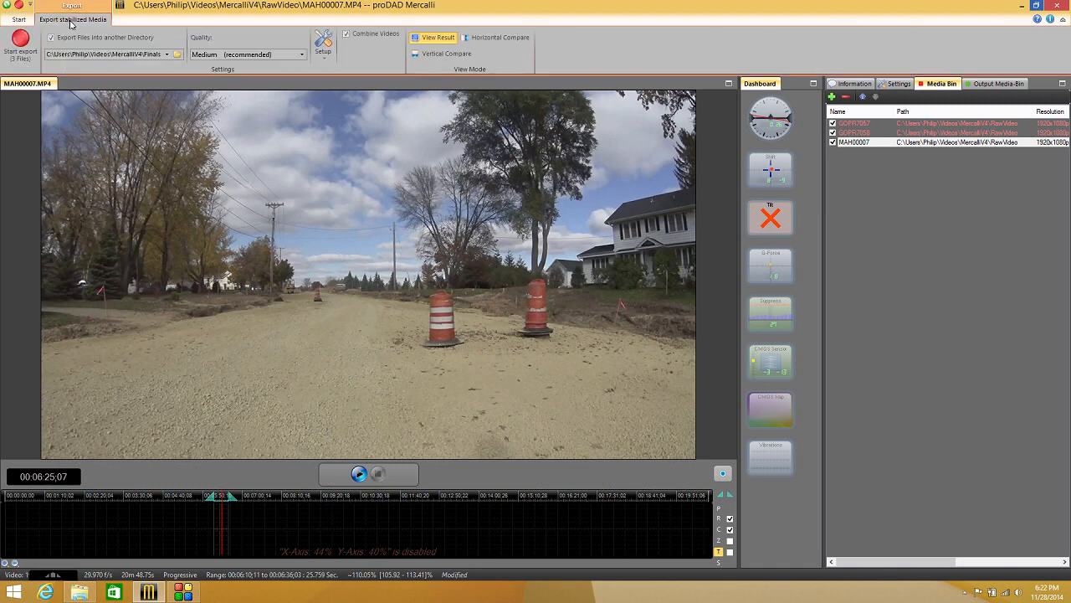
click(323, 59)
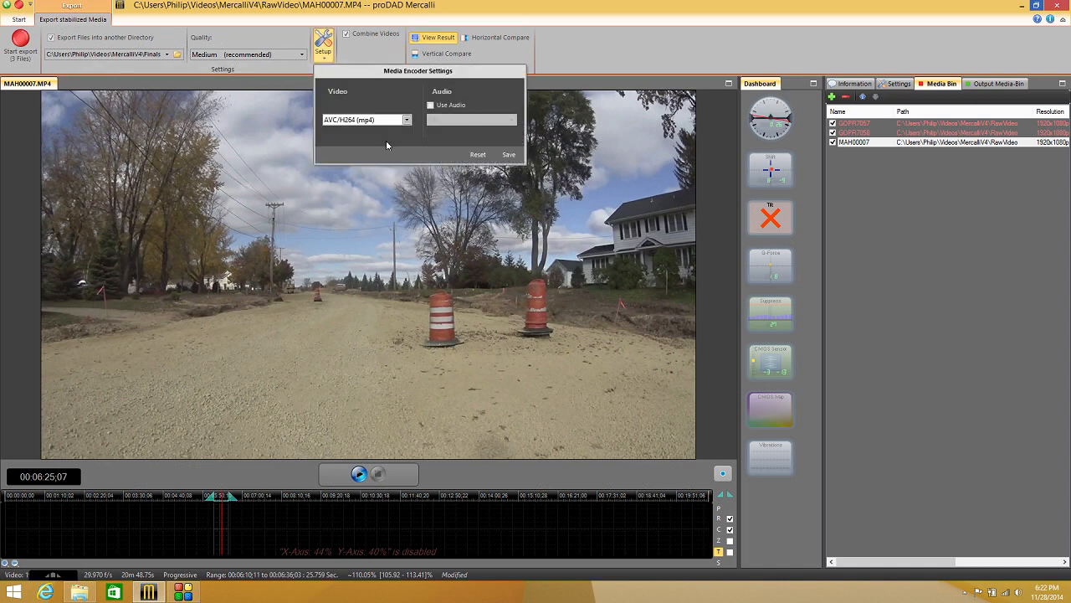
click(406, 121)
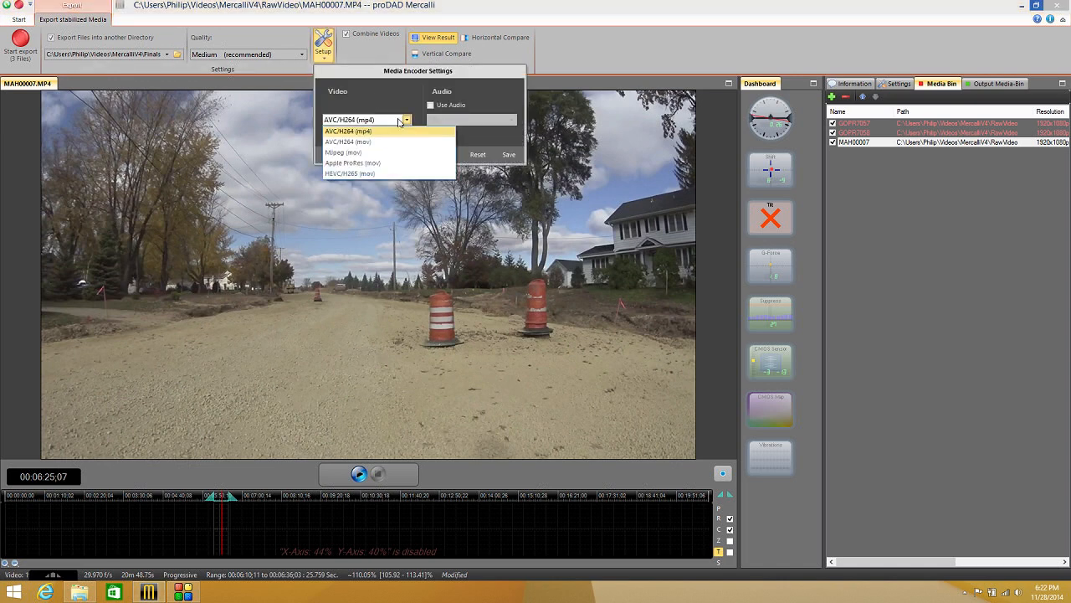
click(369, 38)
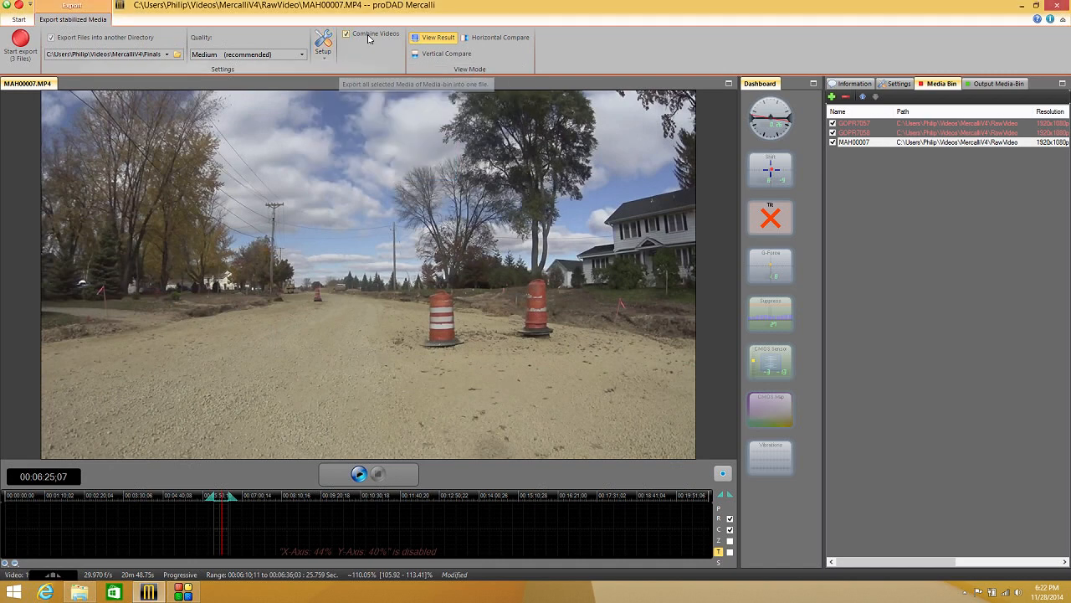